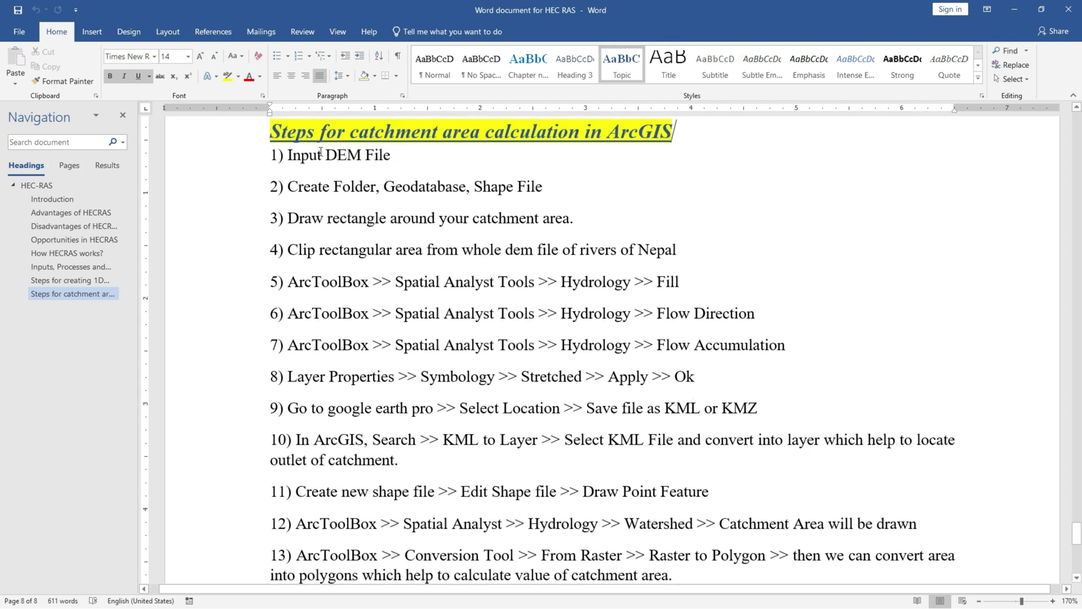
Step: Highlight the first instruction, "Input DEM File", in the Word notes and switch to ArcMap
{"action": "scroll", "coordinate": [237, 199], "scroll_direction": "up", "scroll_amount": 1}
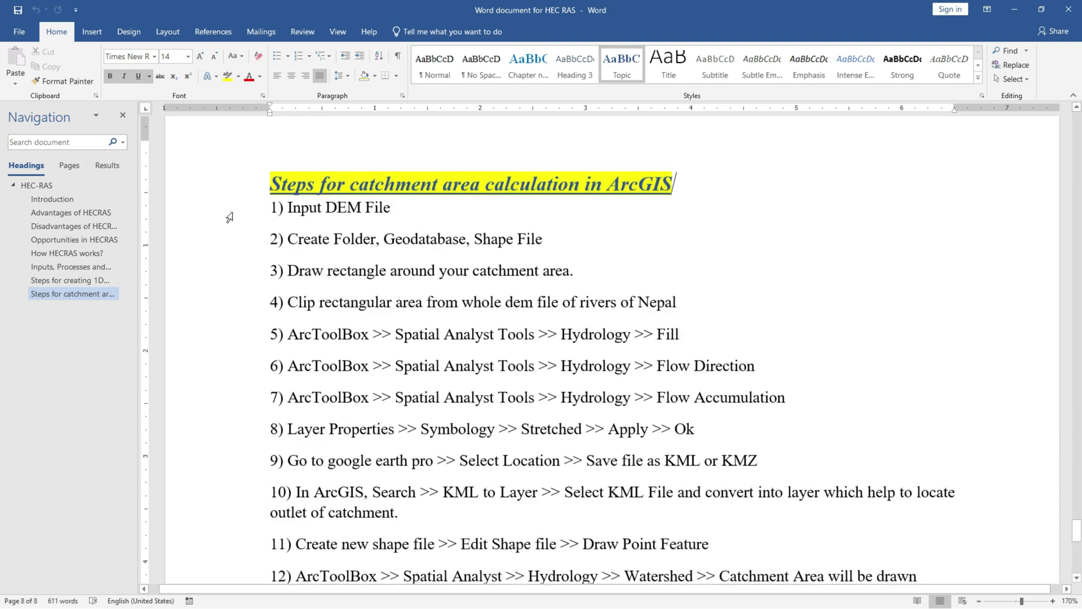
{"action": "left_click", "coordinate": [228, 214]}
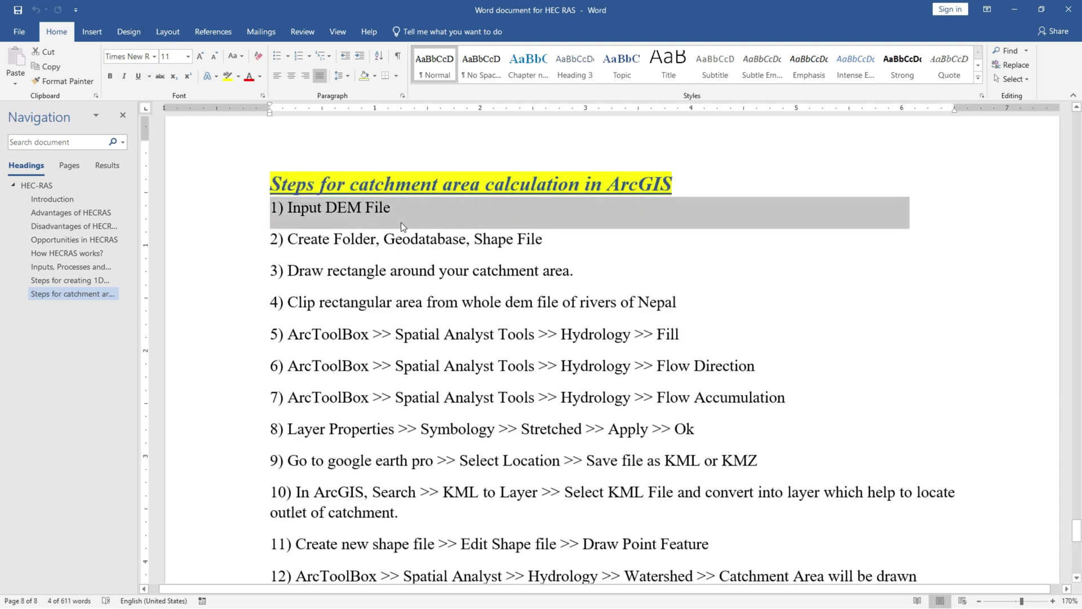
{"action": "key", "text": "alt+Tab"}
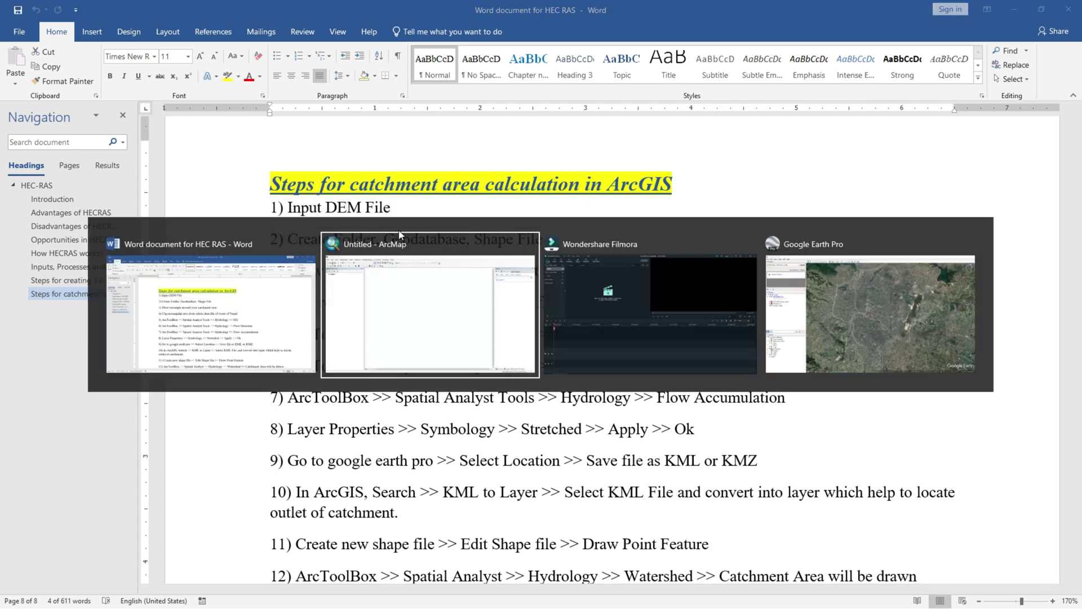
{"action": "left_click", "coordinate": [399, 235]}
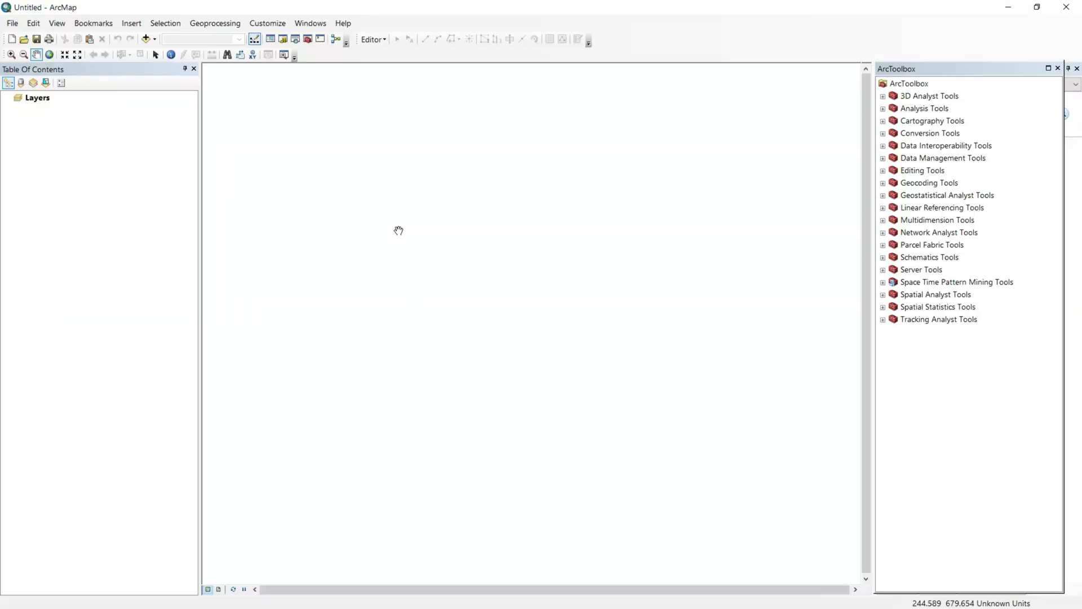
Step: Add nepal_dem.tif from the Catchment Area folder to the map and build its pyramids with Nearest Neighbor resampling
{"action": "left_click", "coordinate": [145, 41]}
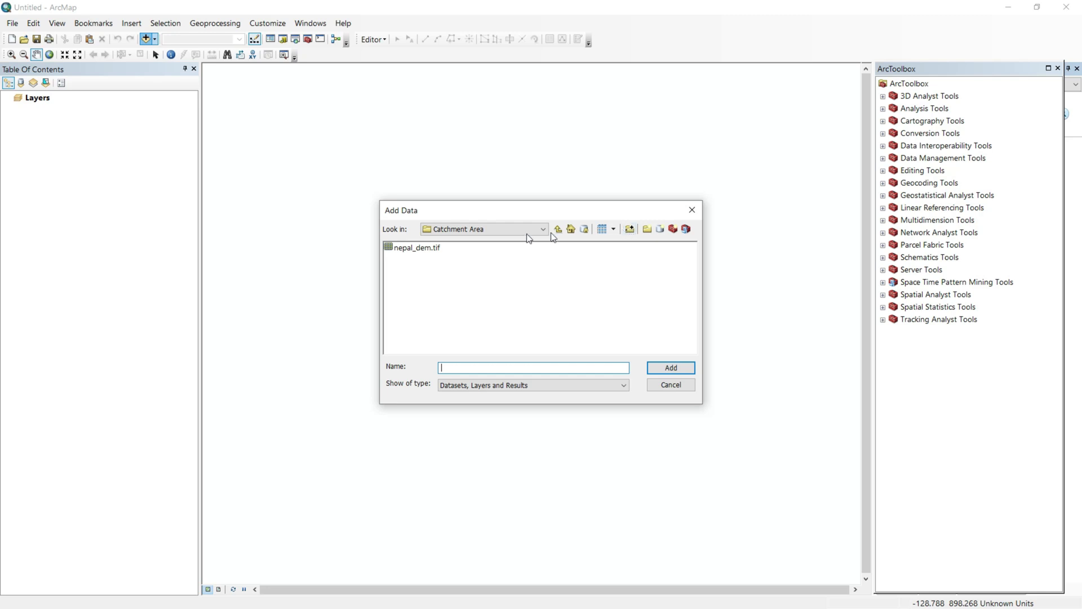
{"action": "left_click", "coordinate": [478, 231]}
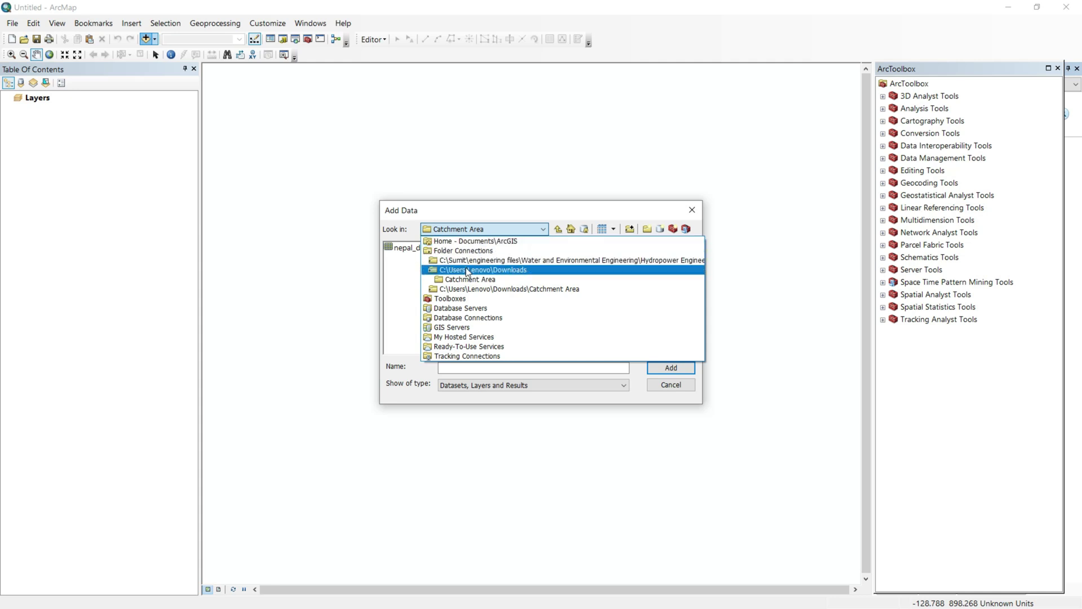
{"action": "left_click", "coordinate": [411, 271]}
{"action": "left_click", "coordinate": [415, 249]}
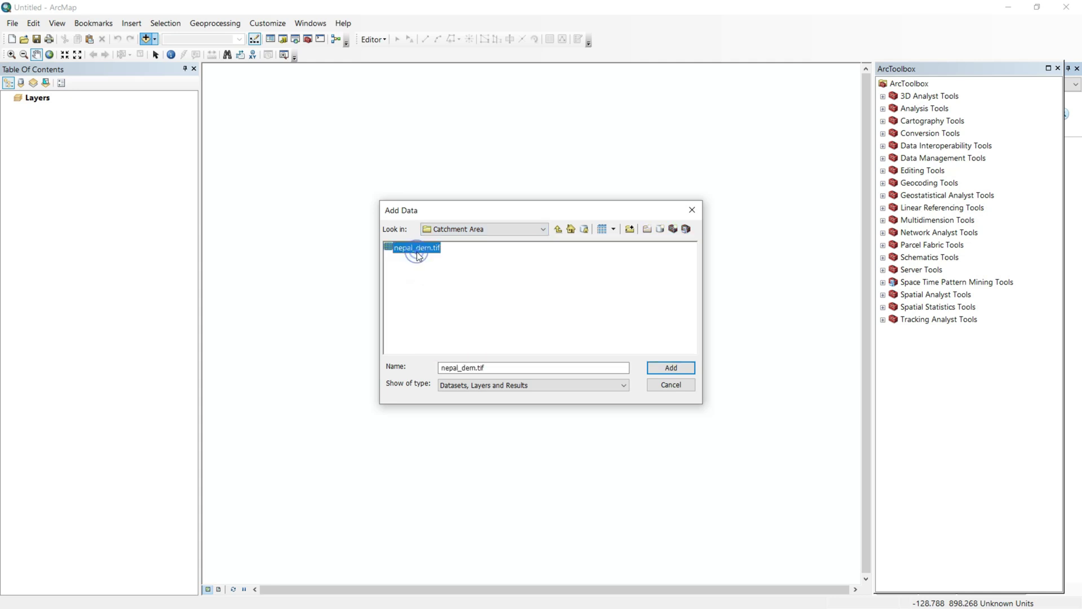
{"action": "left_click", "coordinate": [672, 367]}
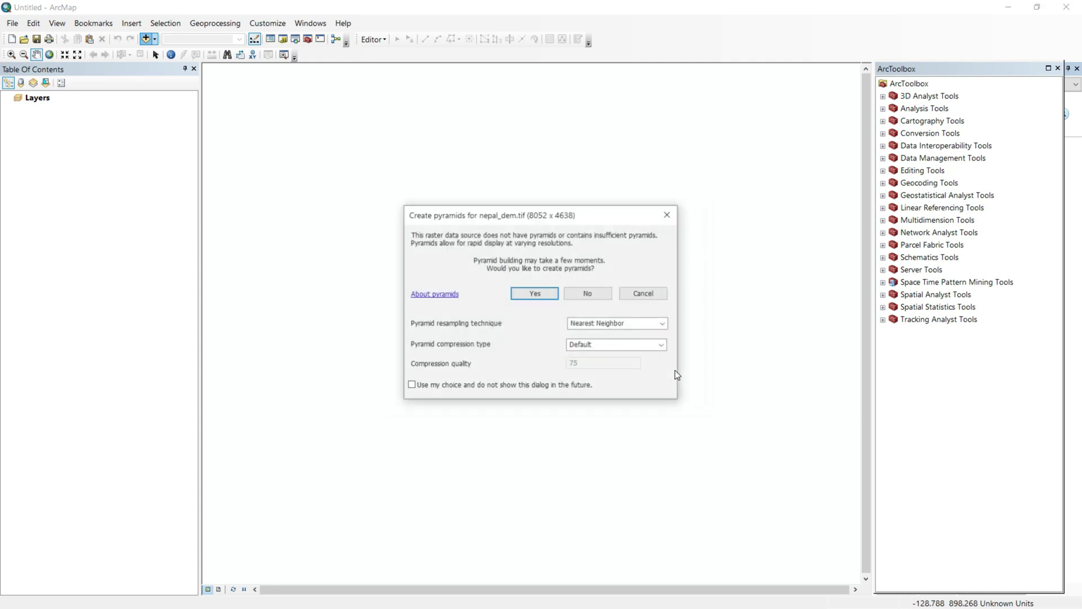
{"action": "left_click", "coordinate": [532, 294]}
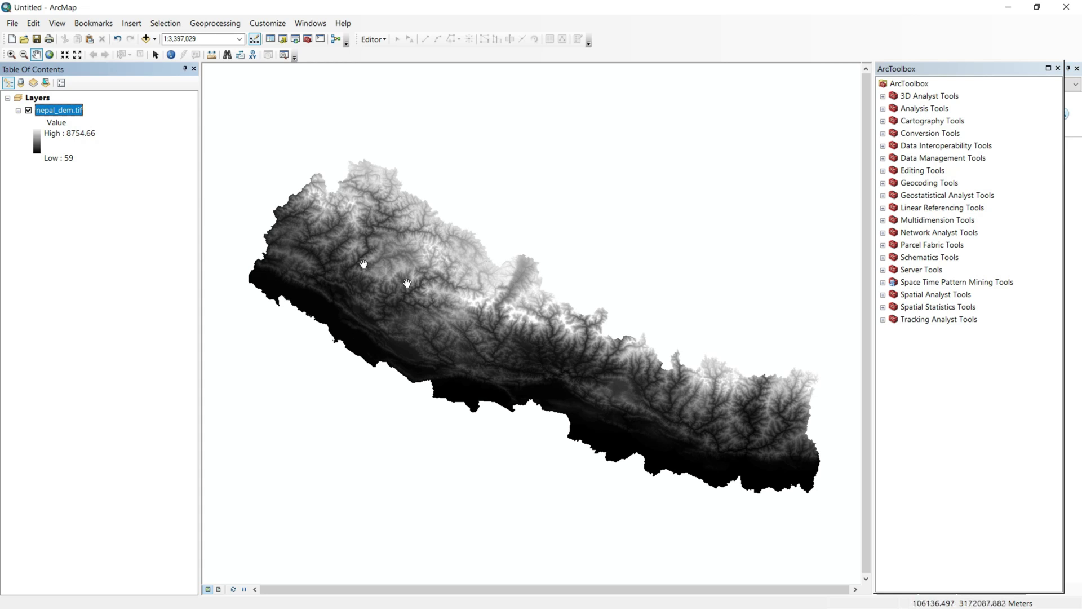
Step: Check the DEM's low and high elevation values, and consult instruction 2 in the Word notes before returning to ArcMap
{"action": "left_click", "coordinate": [59, 157]}
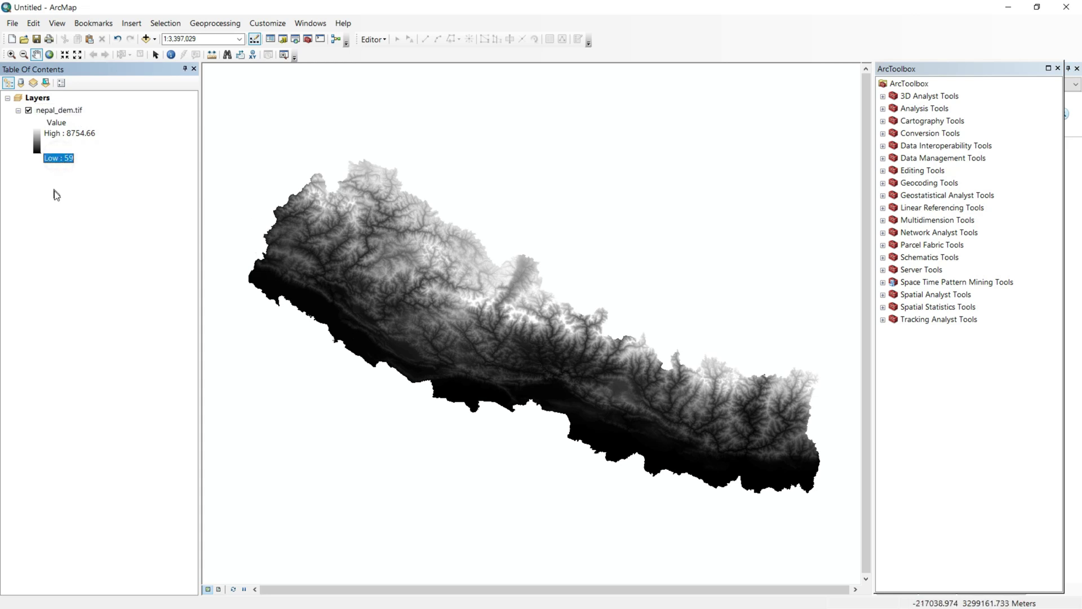
{"action": "left_click", "coordinate": [67, 134]}
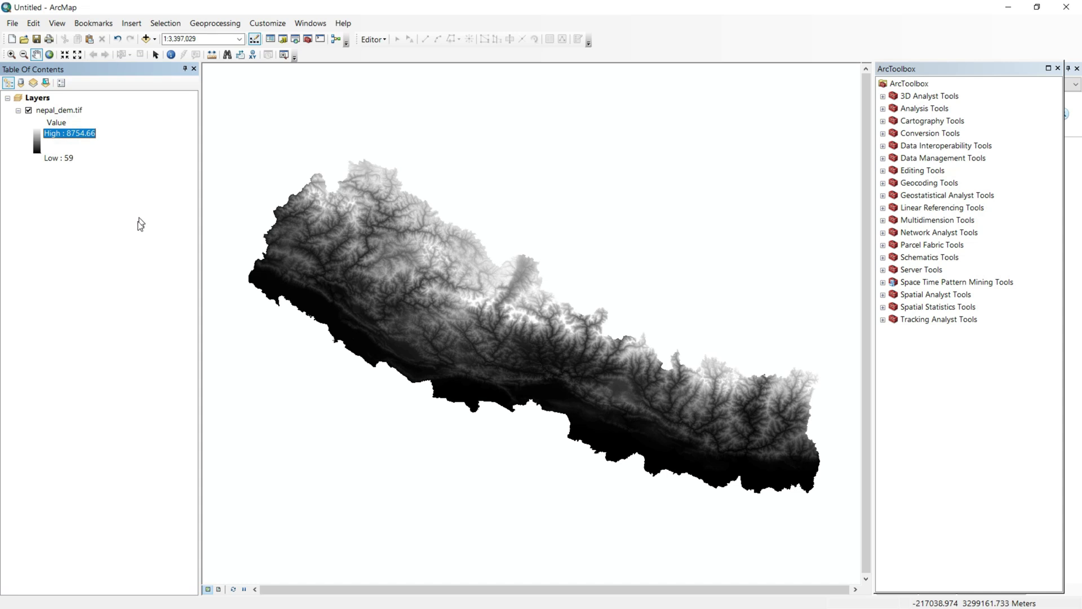
{"action": "key", "text": "alt+Tab"}
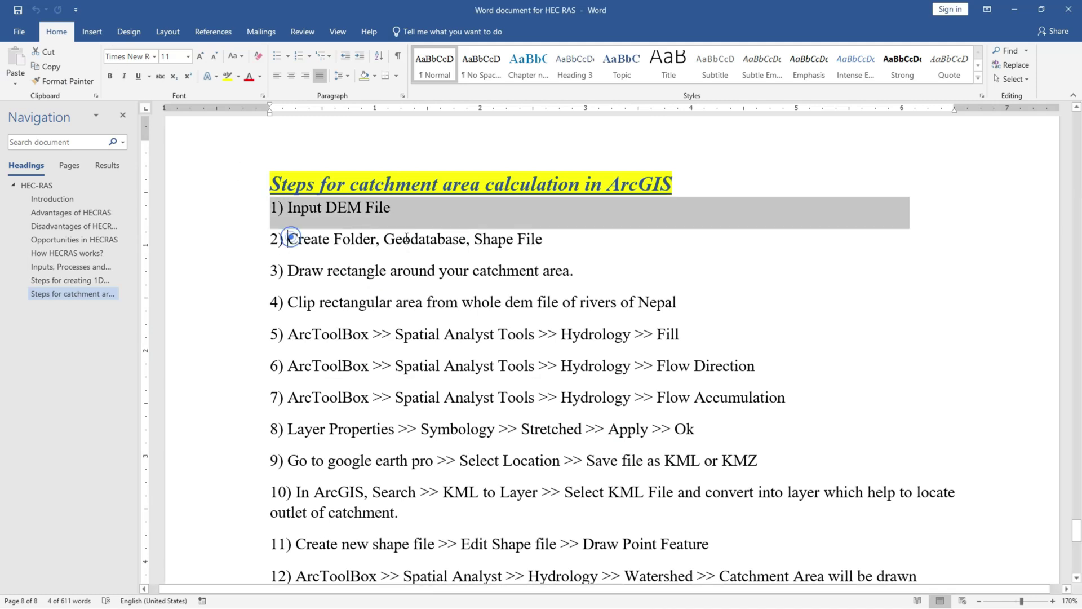
{"action": "left_click_drag", "start_coordinate": [291, 238], "coordinate": [544, 240]}
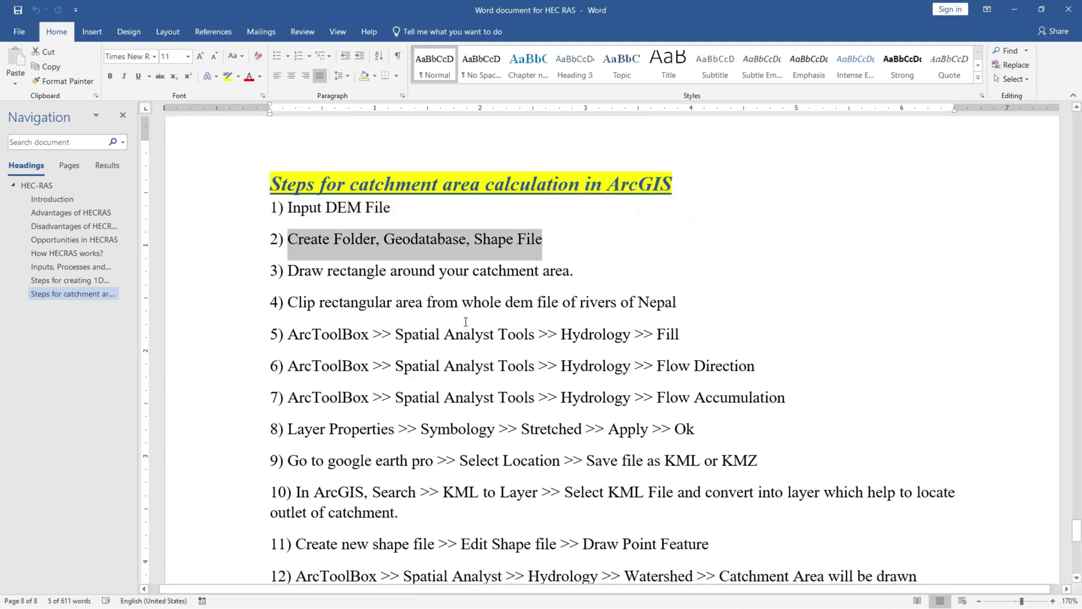
{"action": "key", "text": "alt+Tab"}
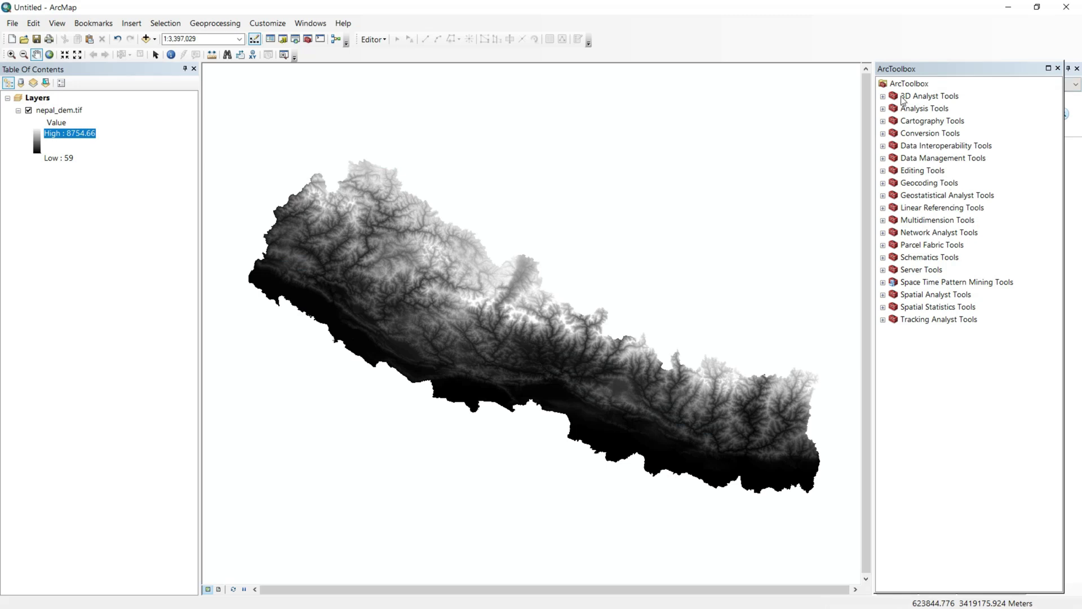
Step: Show the Catalog in place of ArcToolbox and expand the Downloads\Catchment Area folder connection
{"action": "left_click", "coordinate": [310, 23]}
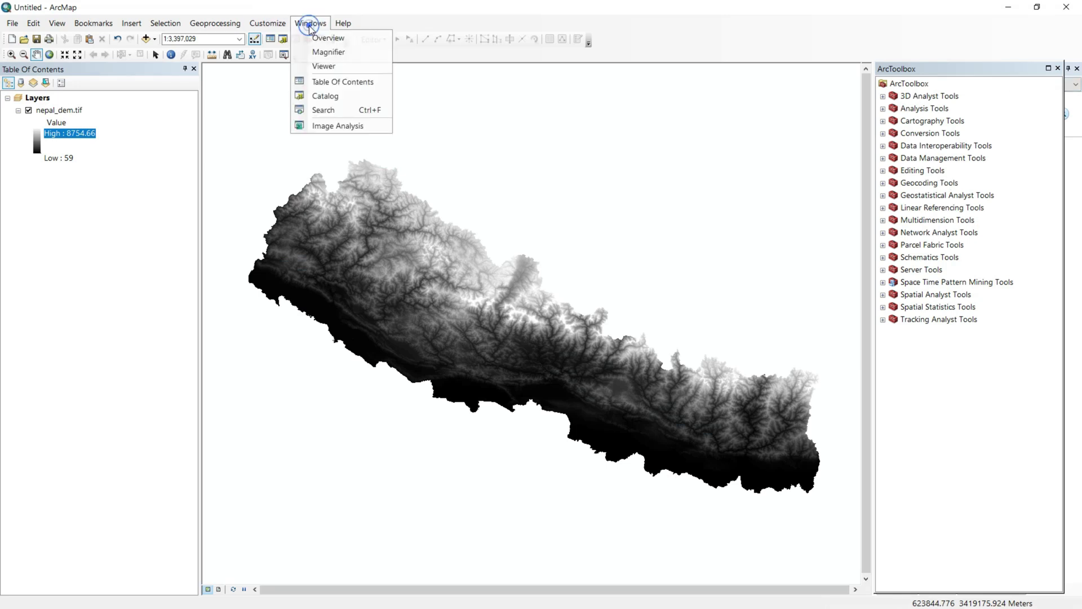
{"action": "left_click", "coordinate": [319, 97]}
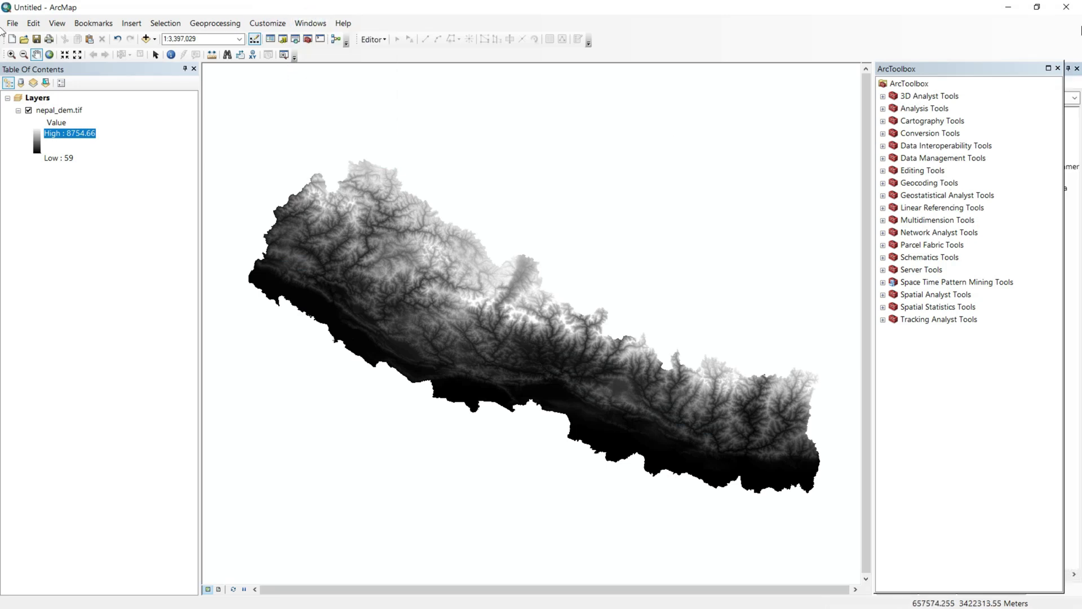
{"action": "left_click", "coordinate": [1057, 69]}
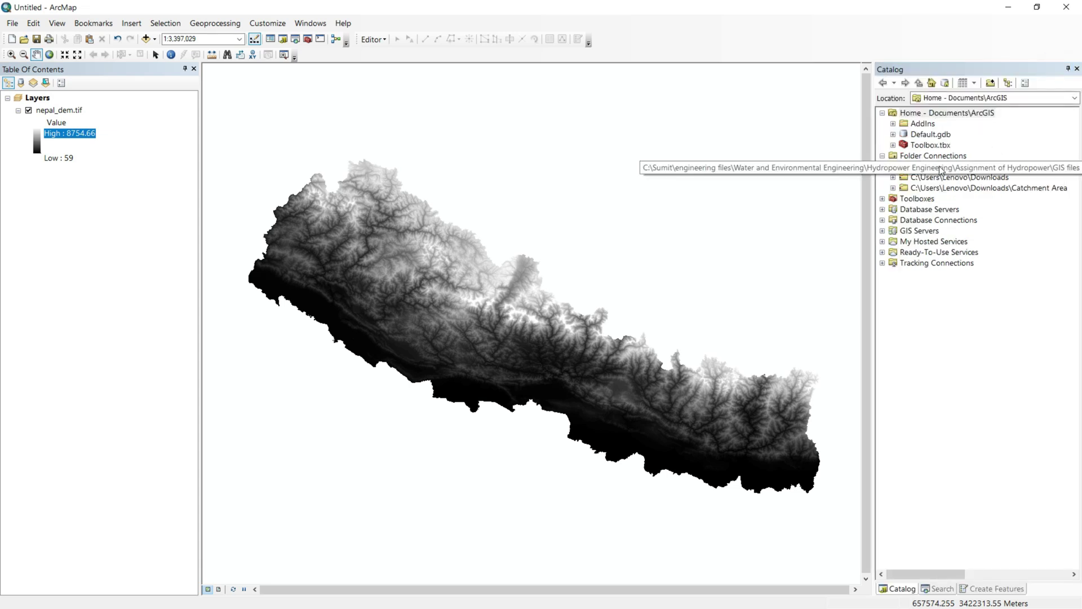
{"action": "double_click", "coordinate": [922, 190]}
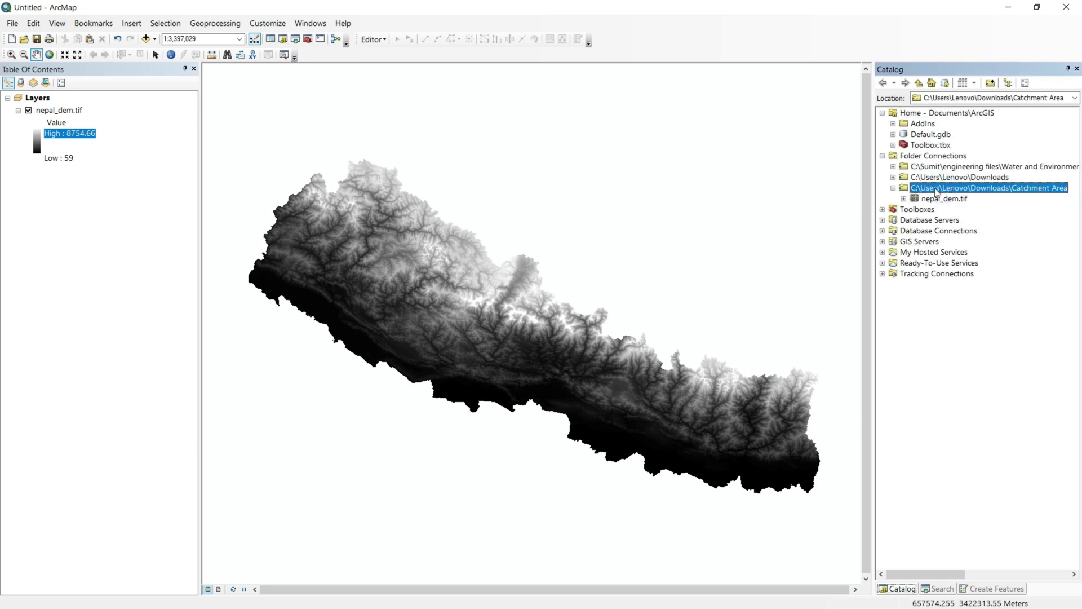
Step: Create a new folder named Catchment inside the Catchment Area folder connection
{"action": "right_click", "coordinate": [932, 187]}
{"action": "mouse_move", "coordinate": [966, 269]}
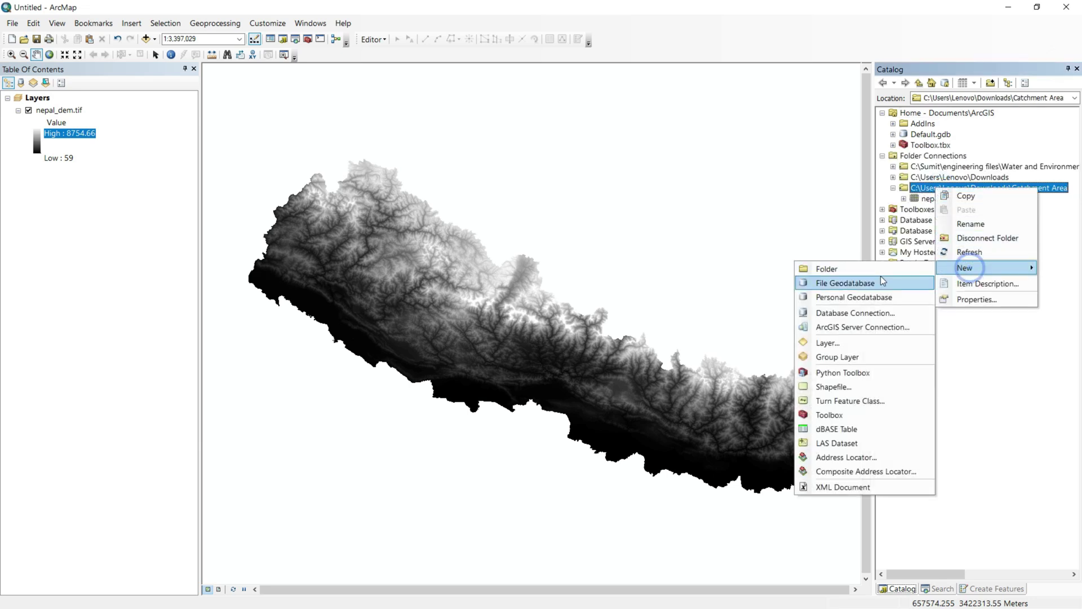
{"action": "left_click", "coordinate": [875, 275]}
{"action": "type", "text": "Cat"}
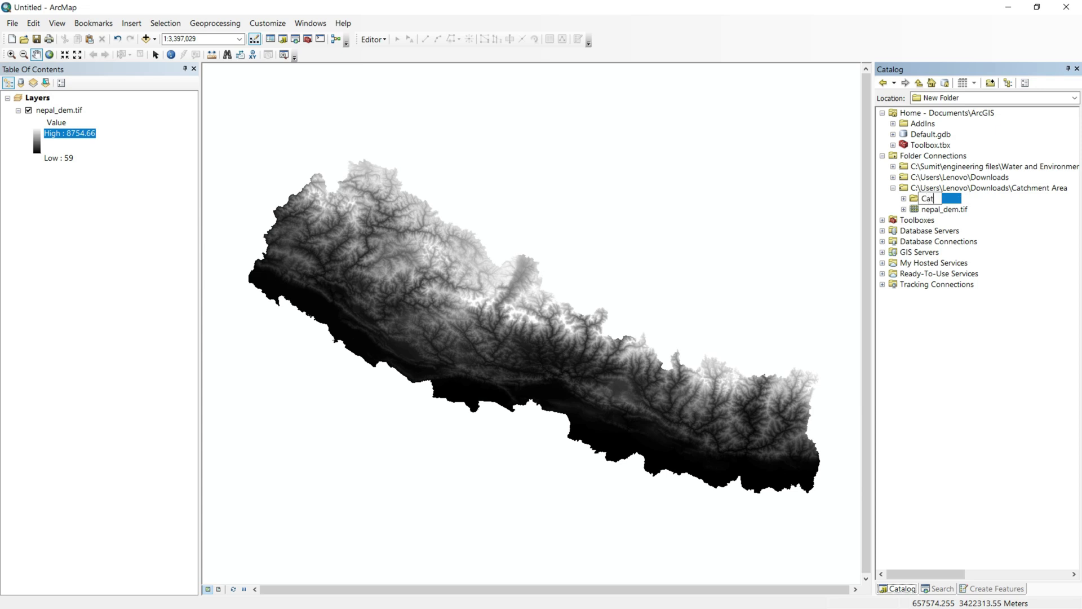
{"action": "type", "text": "chment"}
{"action": "key", "text": "Return"}
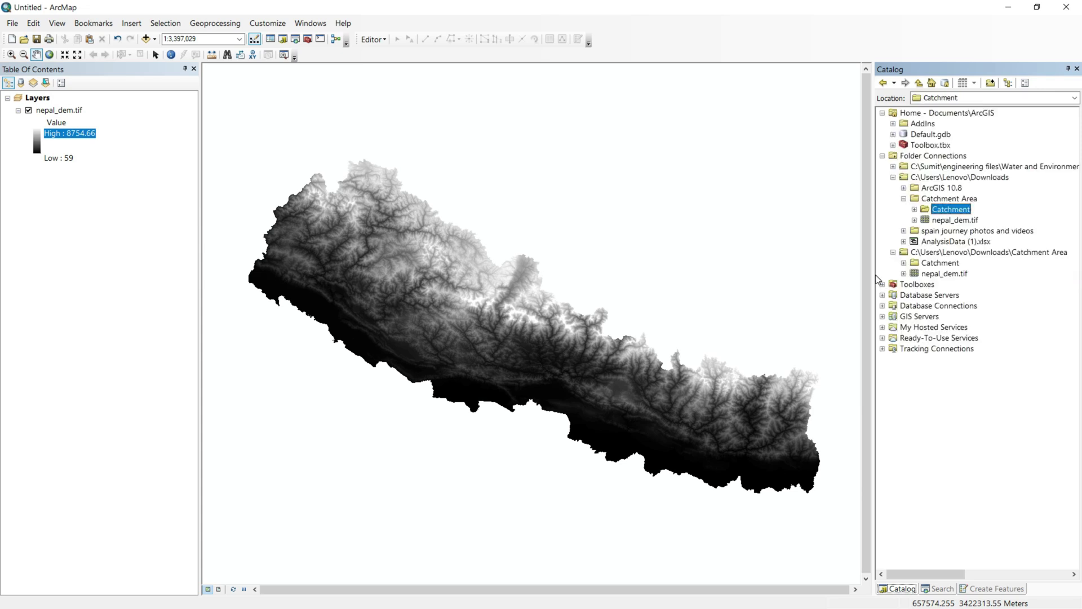
Step: Create a file geodatabase in the Catchment folder and make it the default geodatabase
{"action": "right_click", "coordinate": [953, 206]}
{"action": "mouse_move", "coordinate": [984, 287]}
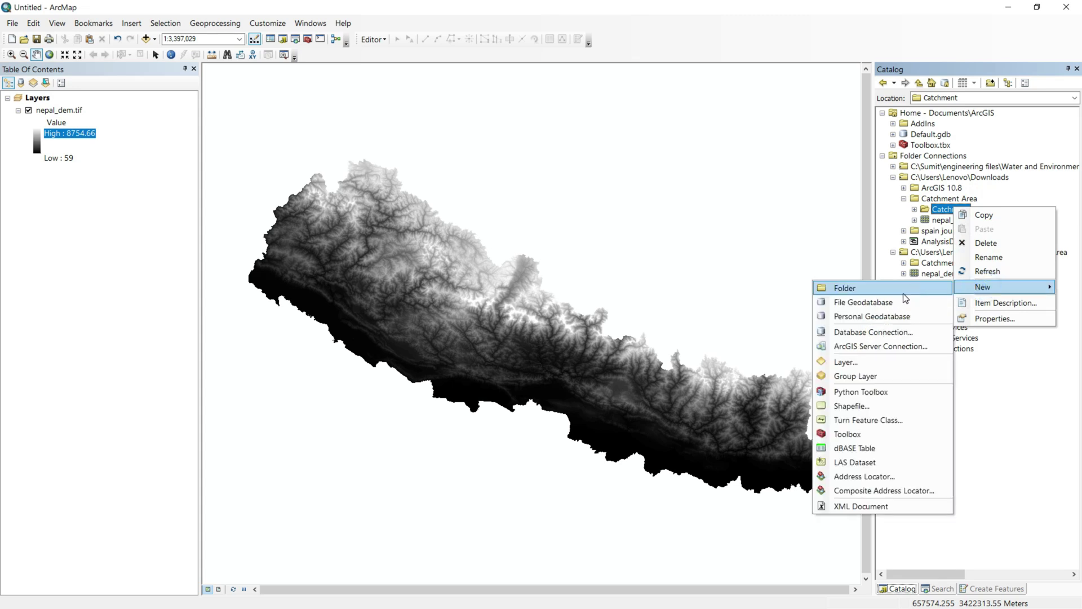
{"action": "left_click", "coordinate": [874, 302]}
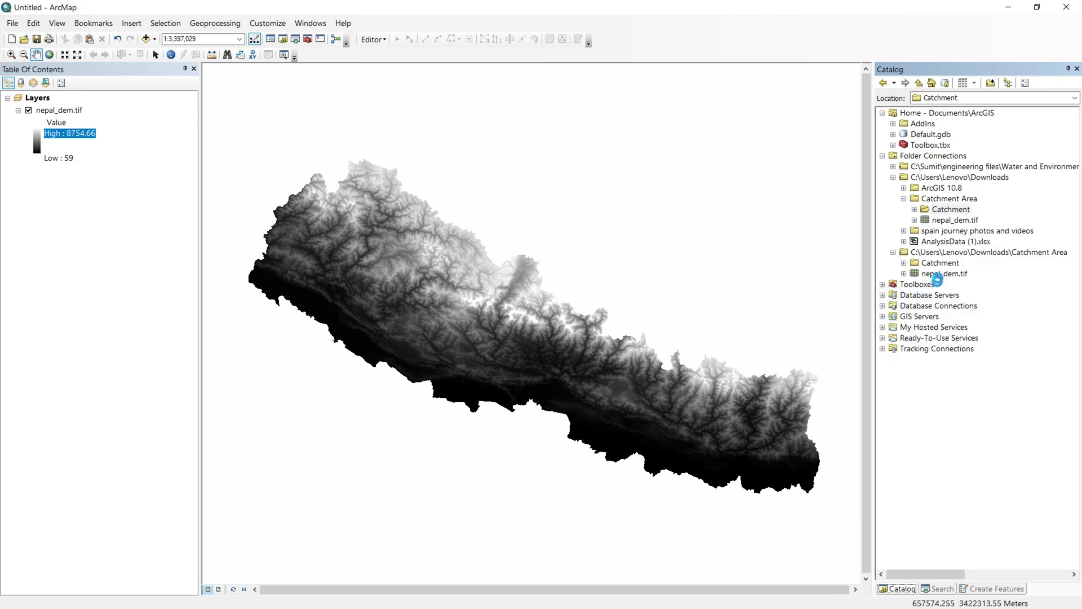
{"action": "right_click", "coordinate": [969, 221]}
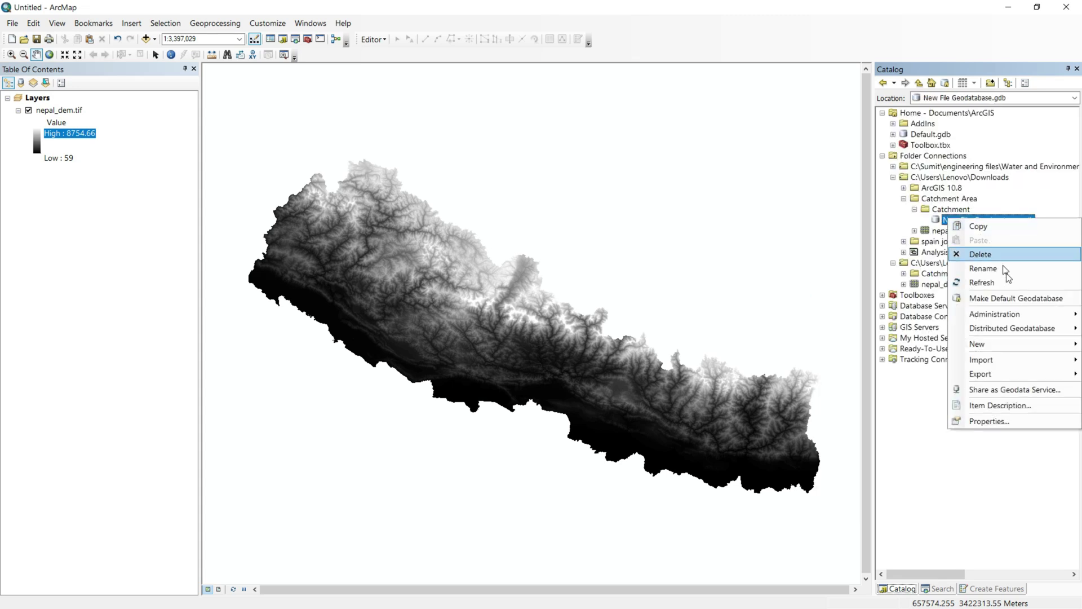
{"action": "left_click", "coordinate": [1008, 297]}
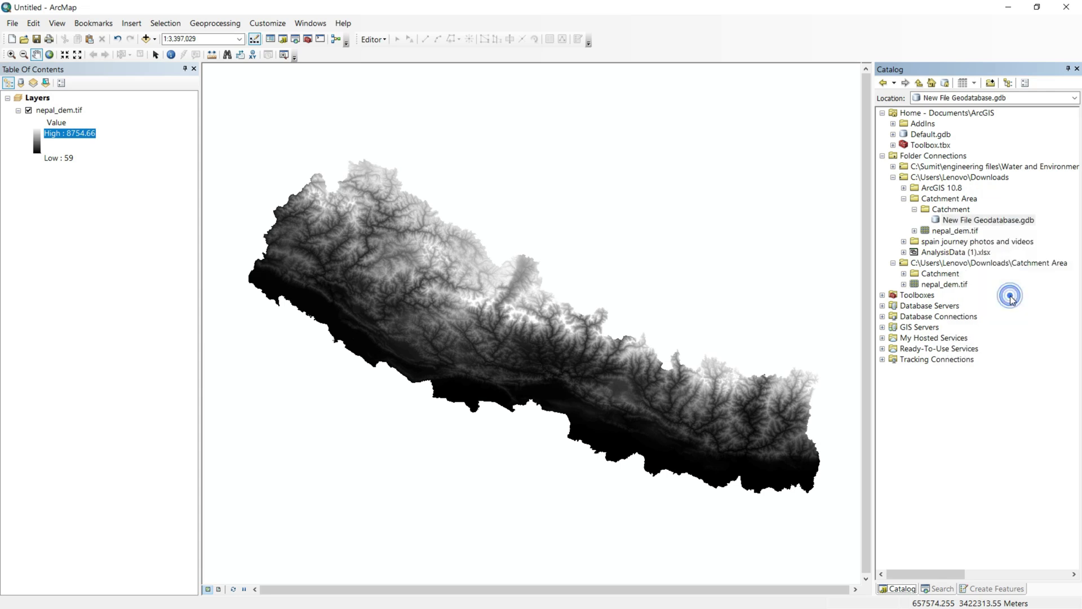
Step: Create a shapefile named "Shape File for polygon" in the Catchment folder with feature type Polygon, leaving the coordinate system undefined
{"action": "right_click", "coordinate": [955, 210]}
{"action": "mouse_move", "coordinate": [991, 285]}
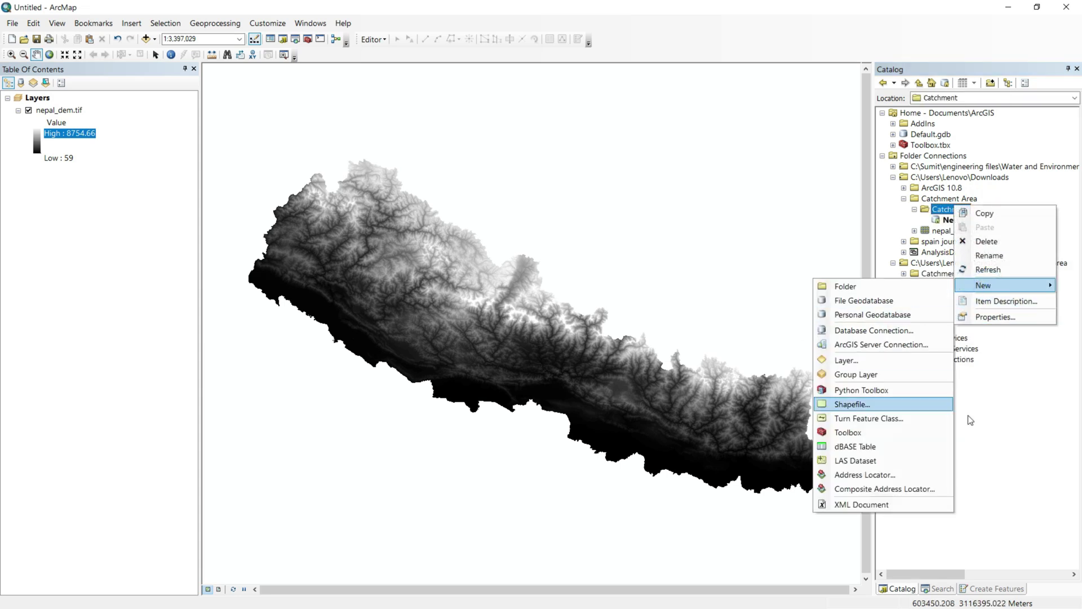
{"action": "left_click", "coordinate": [886, 404]}
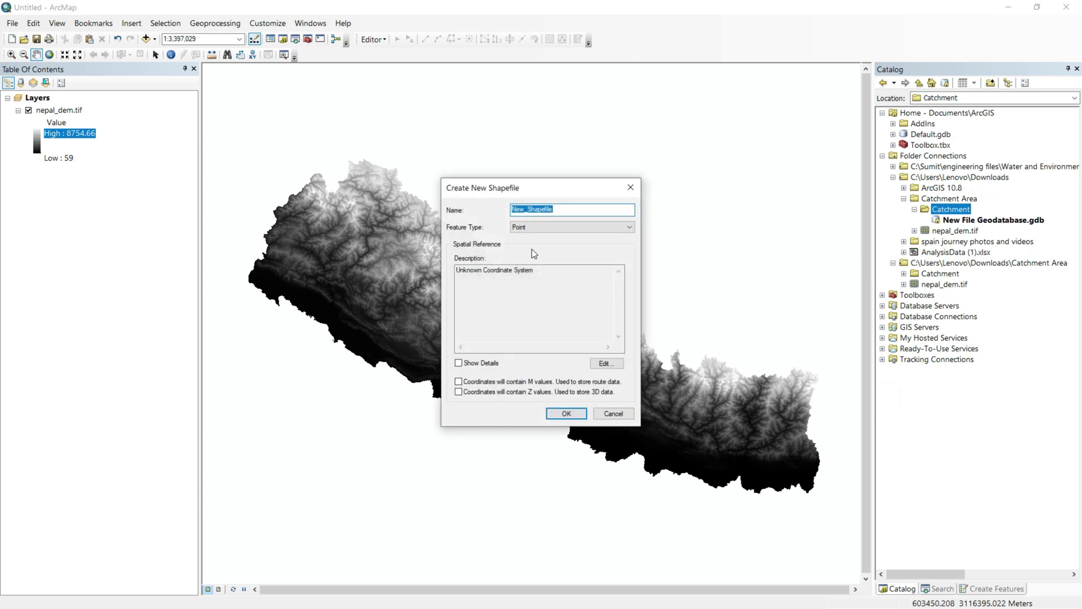
{"action": "type", "text": "R"}
{"action": "key", "text": "BackSpace"}
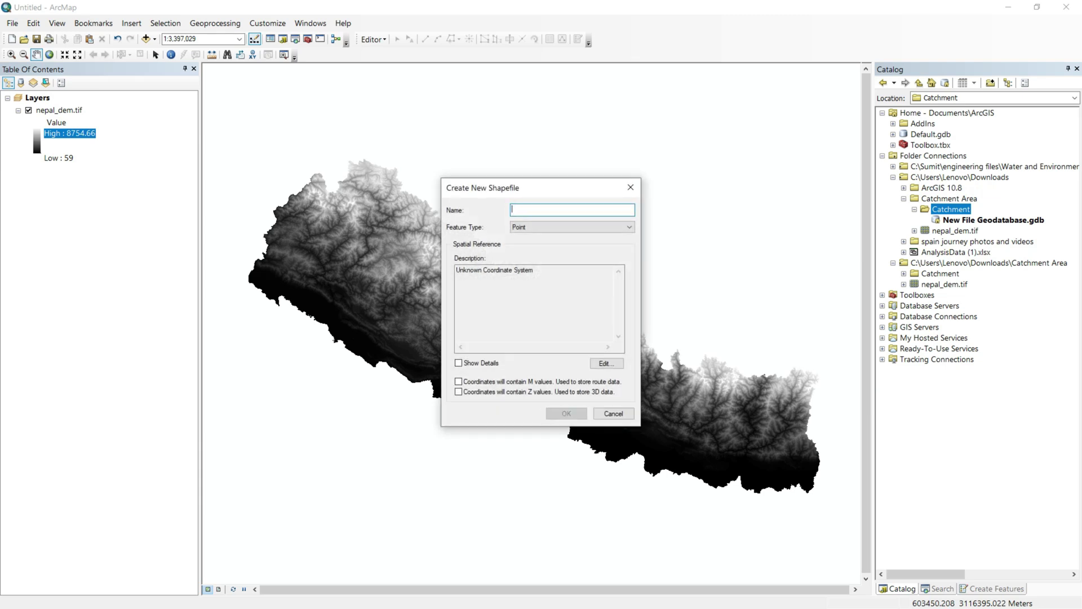
{"action": "type", "text": "Sh"}
{"action": "type", "text": "ape File for "}
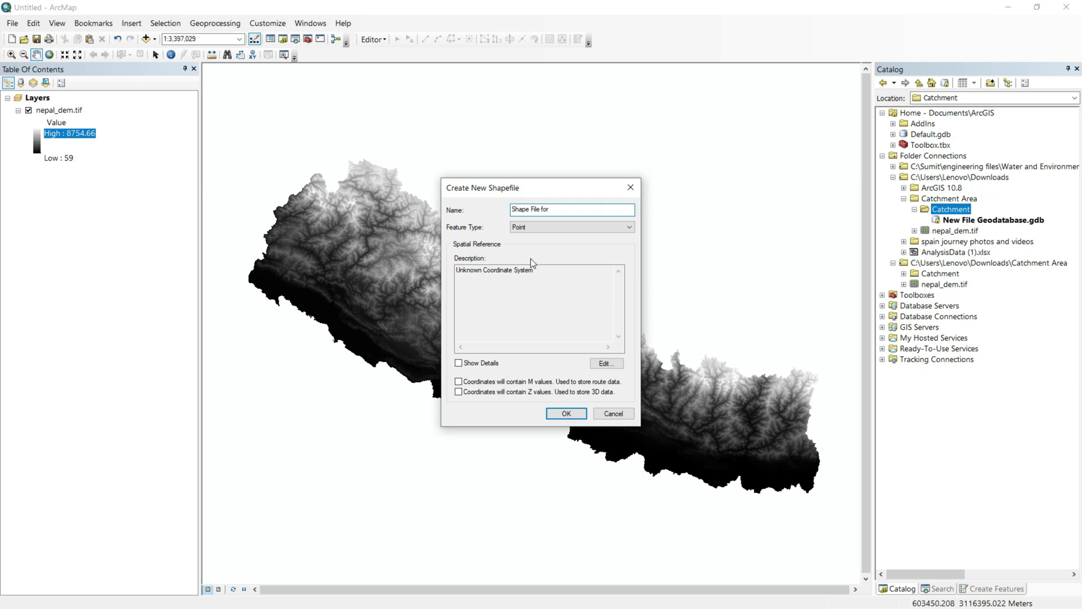
{"action": "type", "text": "polygon"}
{"action": "left_click", "coordinate": [558, 228]}
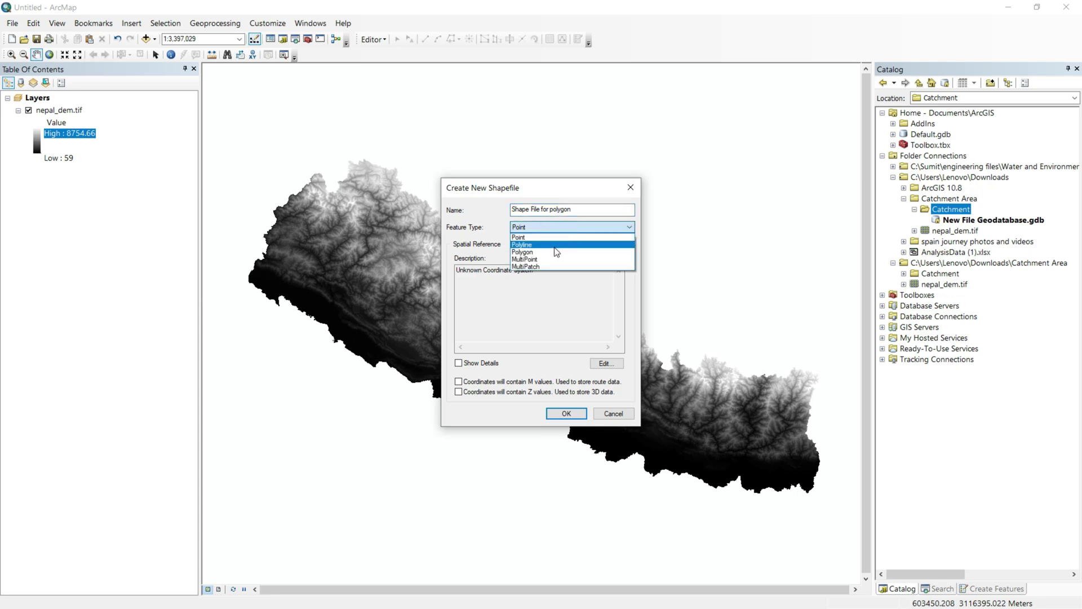
{"action": "left_click", "coordinate": [551, 252]}
{"action": "left_click", "coordinate": [567, 413]}
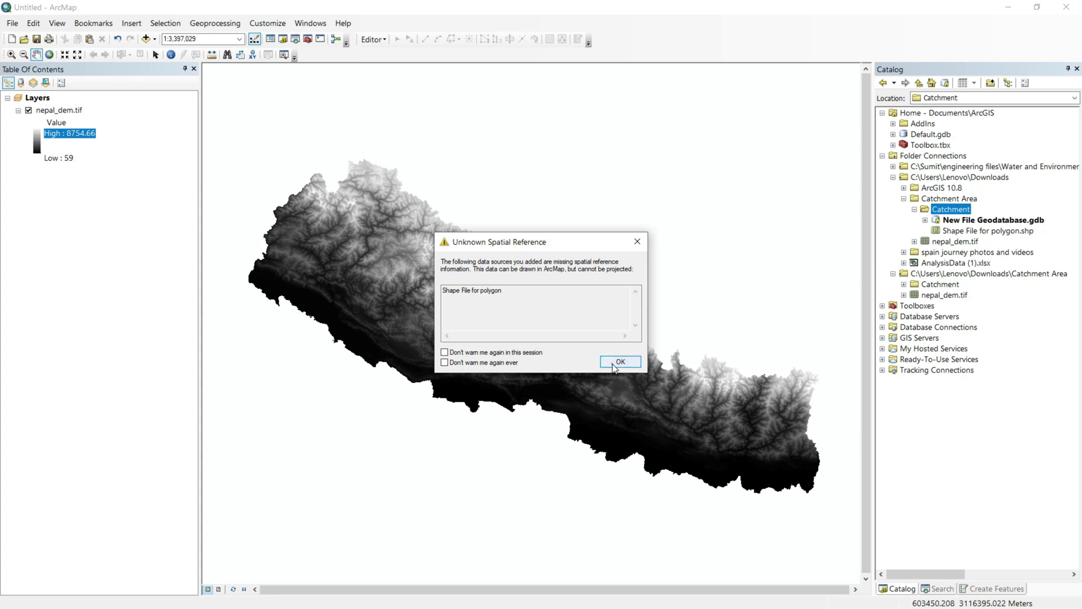
{"action": "left_click", "coordinate": [620, 362]}
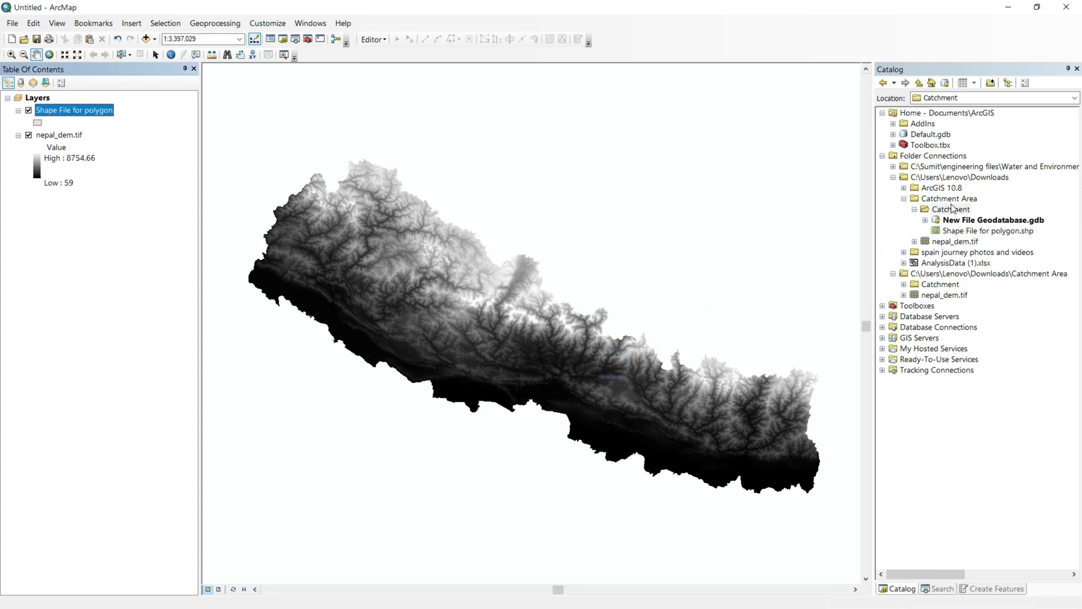
Step: Consult instruction 3, on drawing a rectangle around the catchment area, in the Word notes and return to ArcMap
{"action": "key", "text": "alt+Tab"}
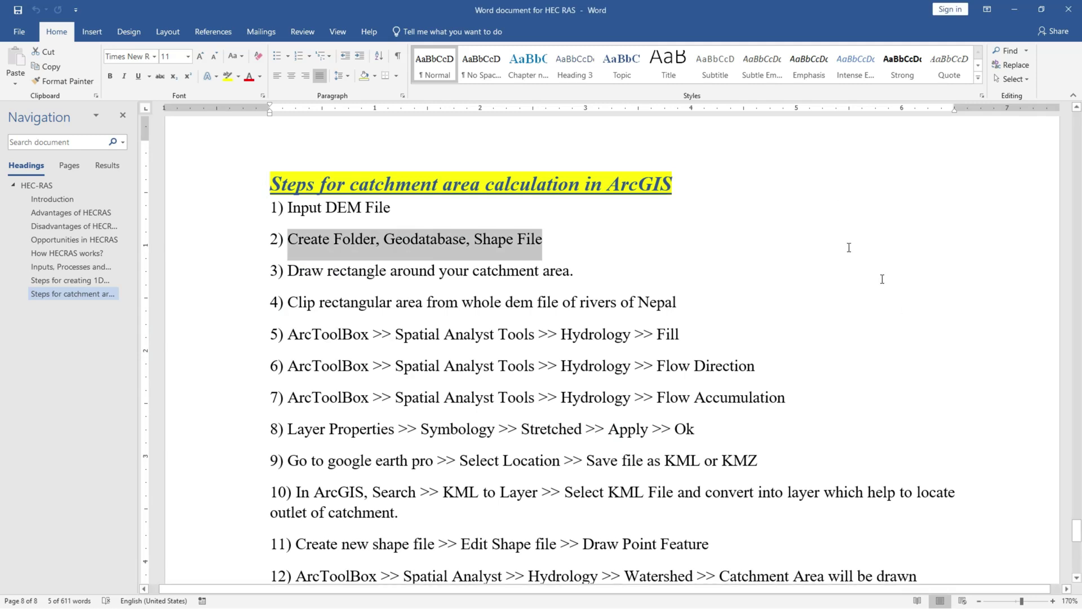
{"action": "left_click_drag", "start_coordinate": [290, 270], "coordinate": [577, 270]}
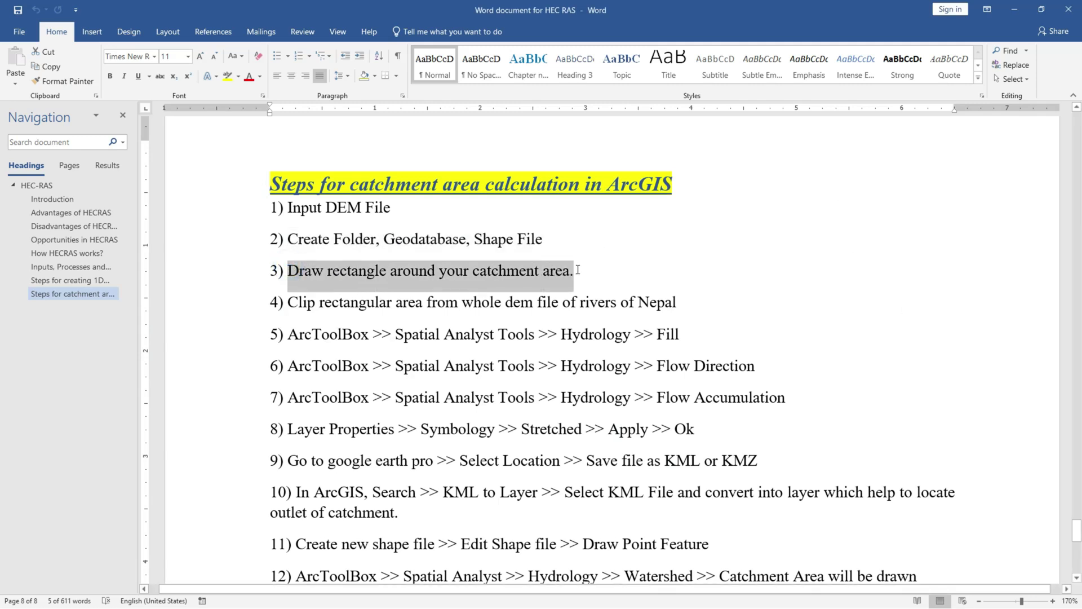
{"action": "left_click", "coordinate": [513, 274]}
{"action": "key", "text": "alt+Tab"}
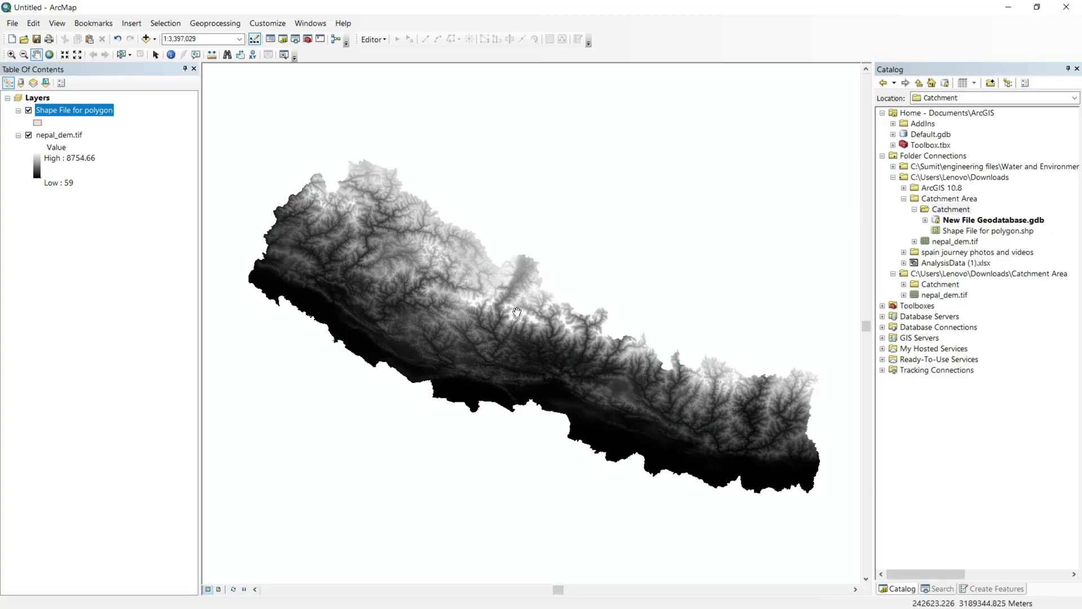
Step: Switch to Google Earth Pro, search for Bagmati Bridge, Kathmandu, Nepal, examine its location on the river, and return to ArcMap
{"action": "key", "text": "alt+Tab"}
{"action": "key", "text": "alt+Tab"}
{"action": "key", "text": "alt+Tab"}
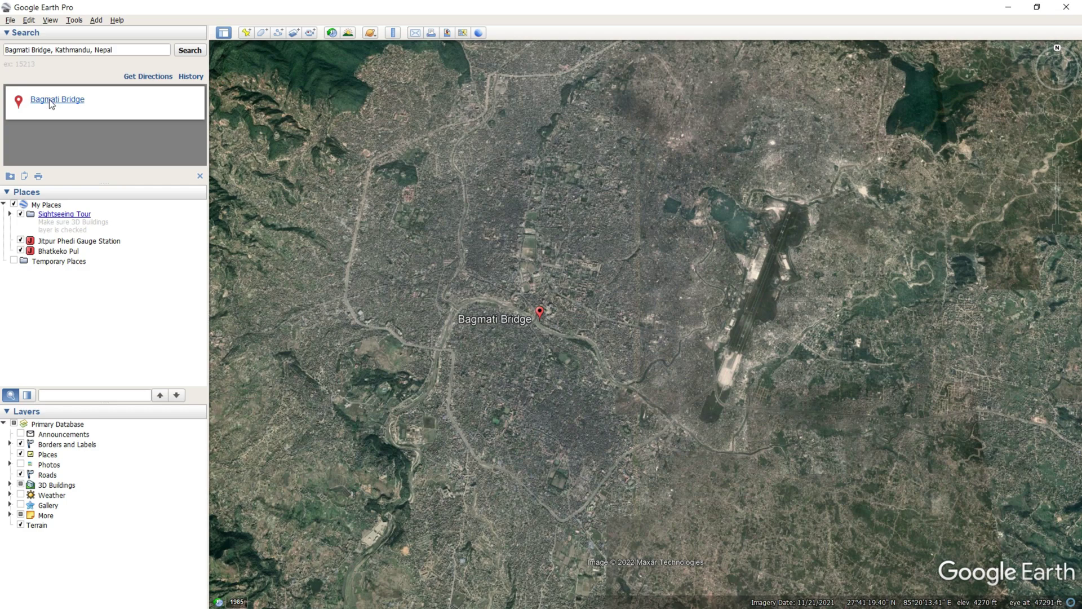
{"action": "left_click", "coordinate": [189, 50]}
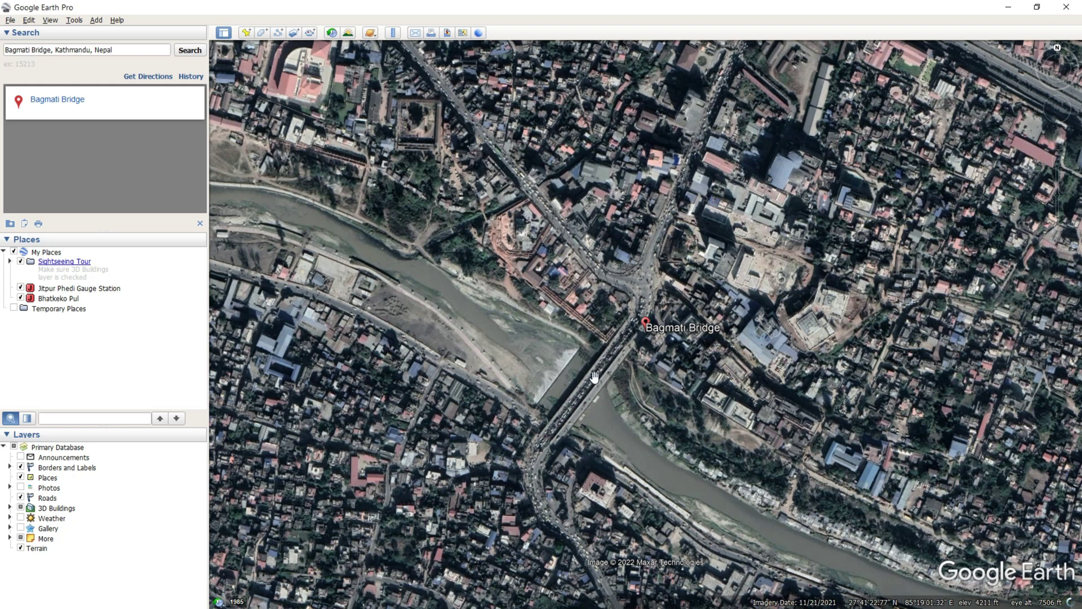
{"action": "key", "text": "alt+Tab"}
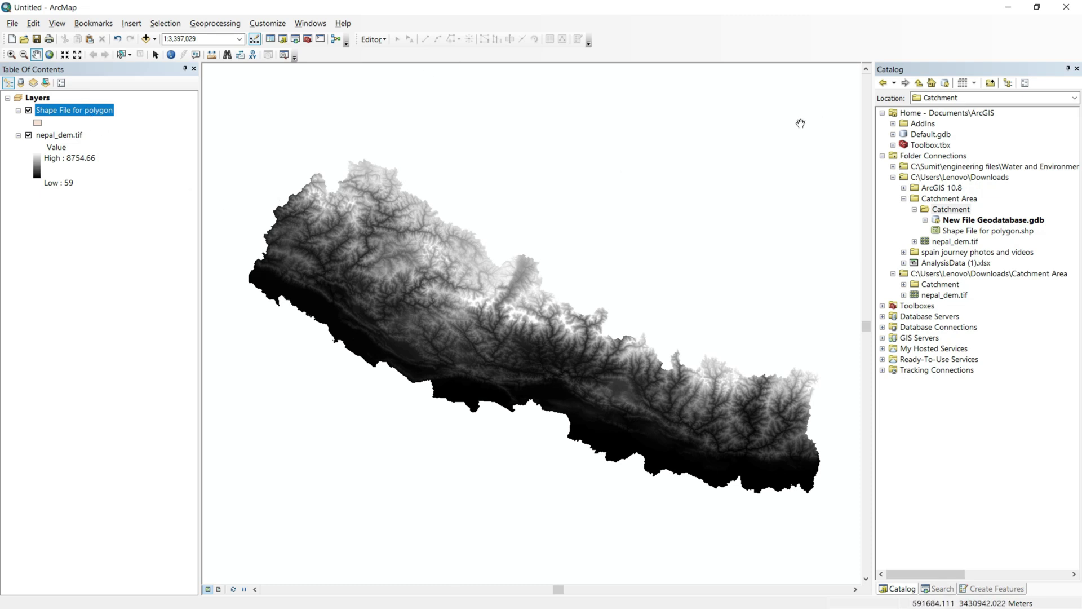
Step: Reread instruction 3, about drawing a rectangle around the catchment area, in the Word document and return to ArcMap
{"action": "key", "text": "alt+Tab"}
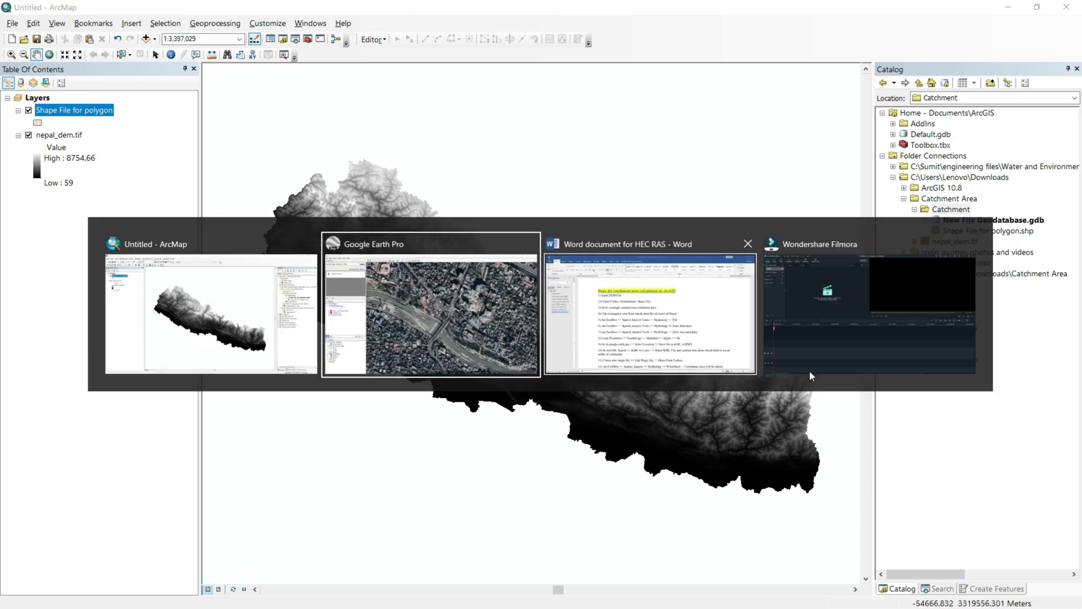
{"action": "left_click", "coordinate": [647, 336]}
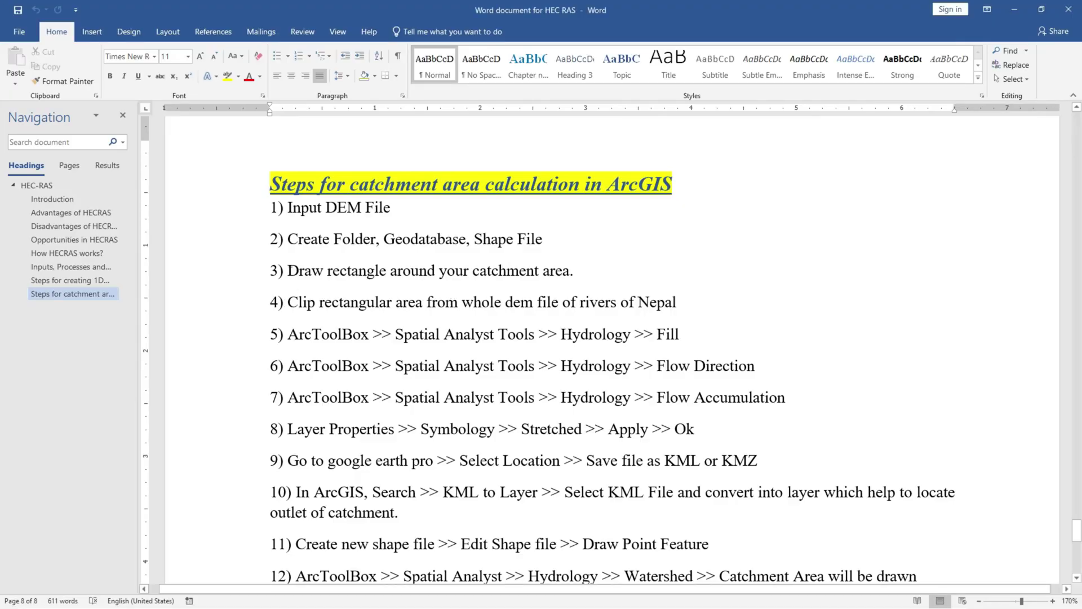
{"action": "left_click_drag", "start_coordinate": [287, 271], "coordinate": [577, 269]}
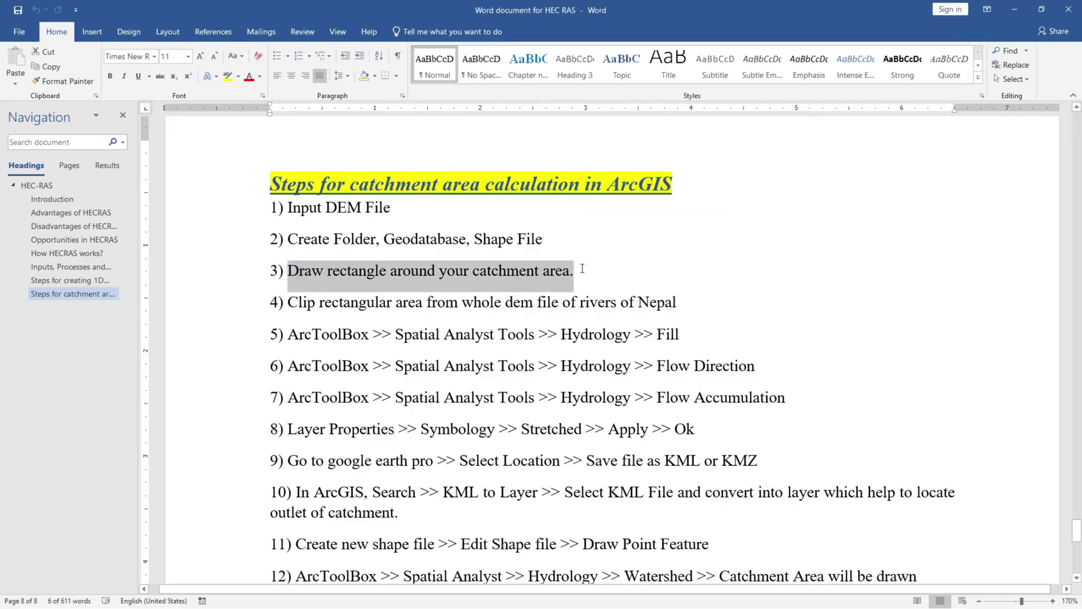
{"action": "key", "text": "alt+Tab"}
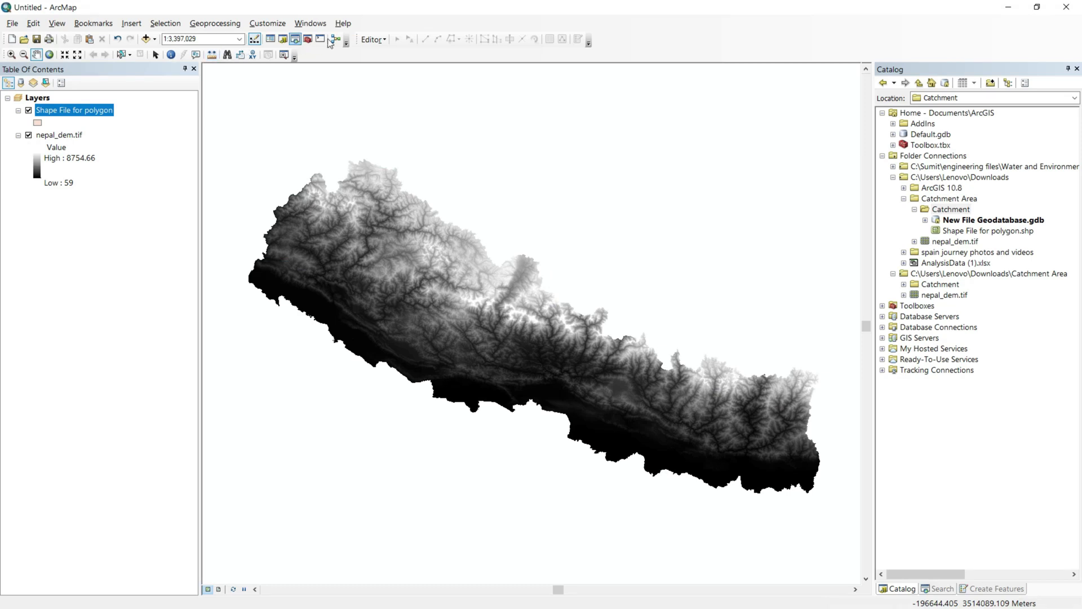
{"action": "left_click", "coordinate": [374, 40]}
{"action": "left_click", "coordinate": [387, 49]}
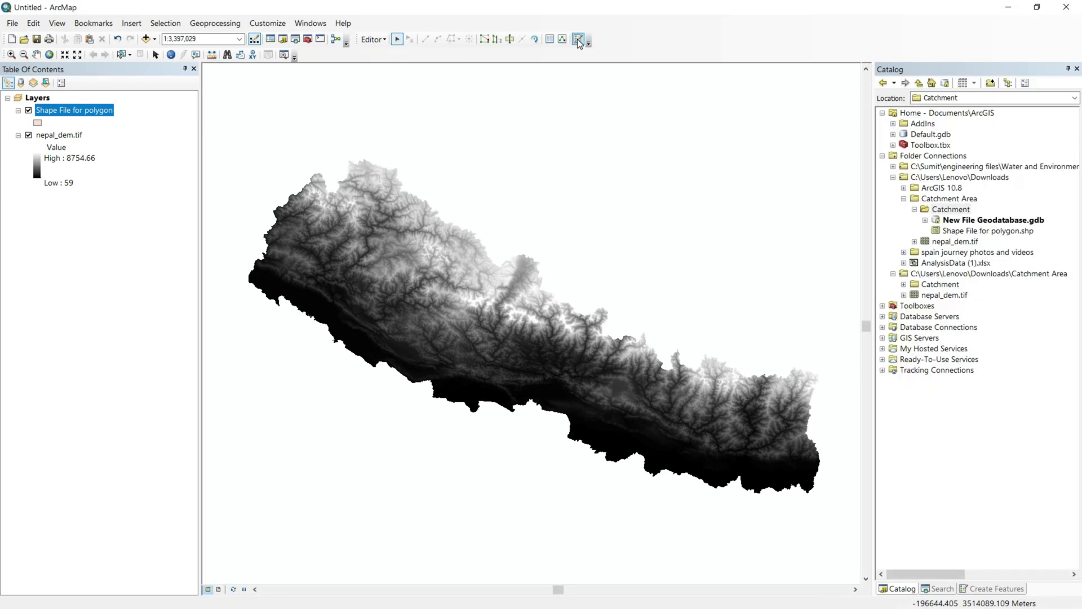
{"action": "left_click", "coordinate": [579, 40]}
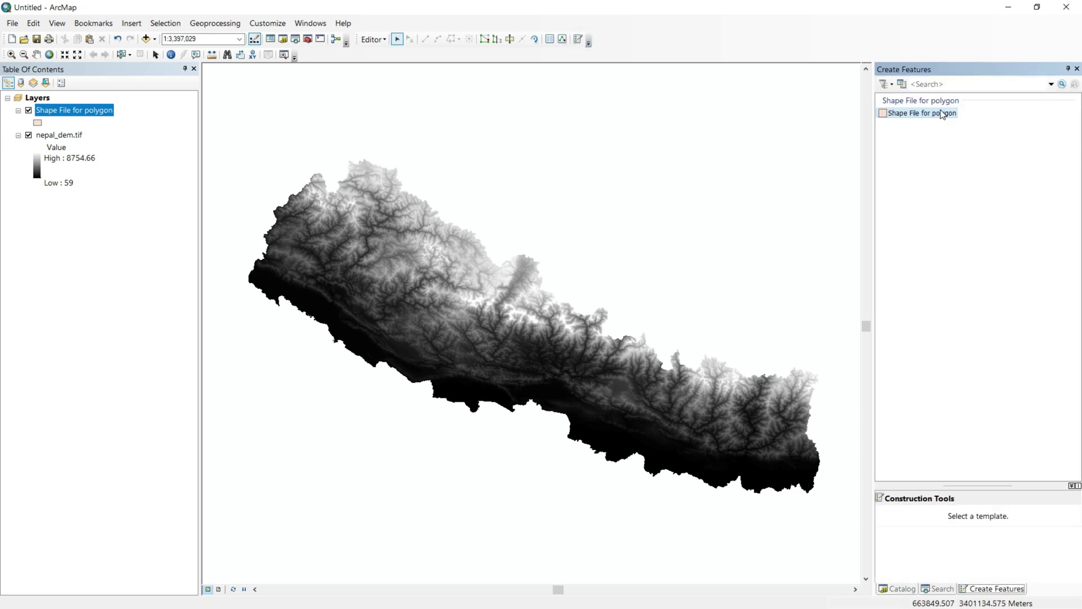
{"action": "left_click", "coordinate": [942, 113]}
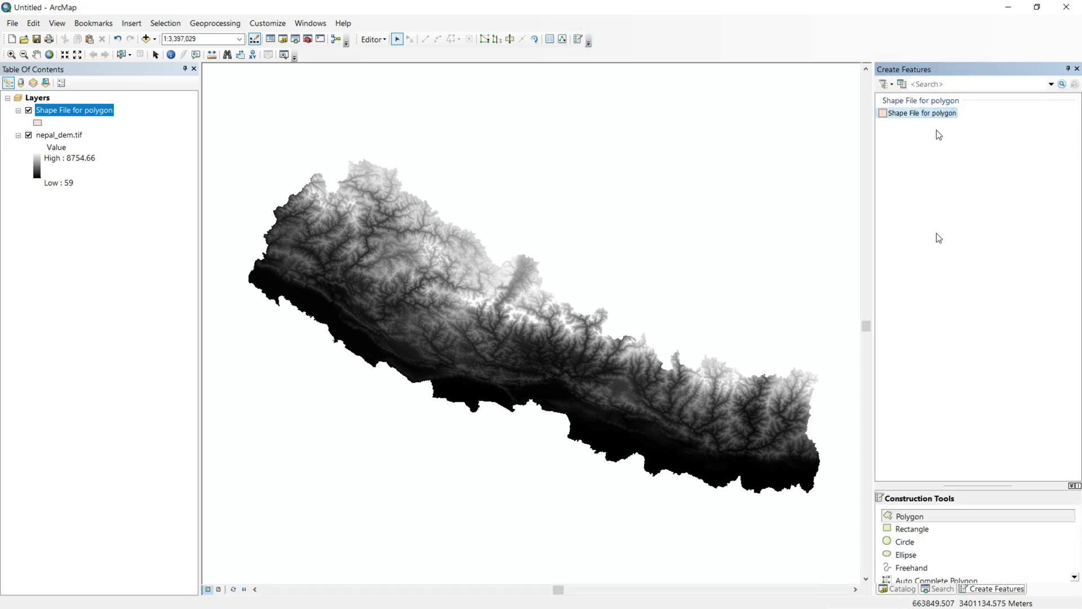
{"action": "left_click", "coordinate": [914, 529]}
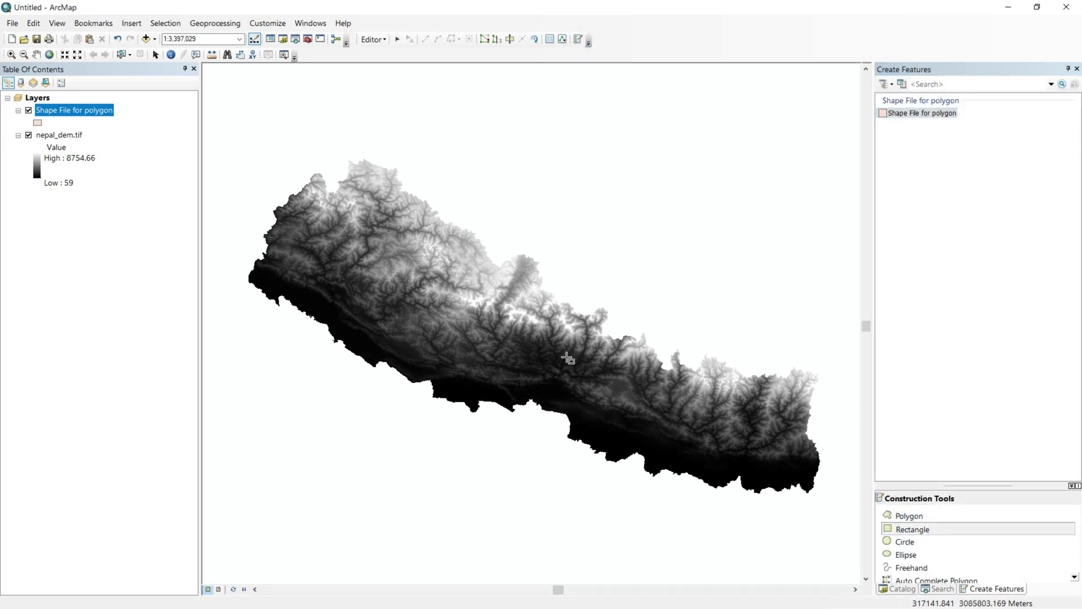
{"action": "scroll", "coordinate": [559, 359], "scroll_direction": "up", "scroll_amount": 1}
{"action": "scroll", "coordinate": [560, 358], "scroll_direction": "down", "scroll_amount": 2}
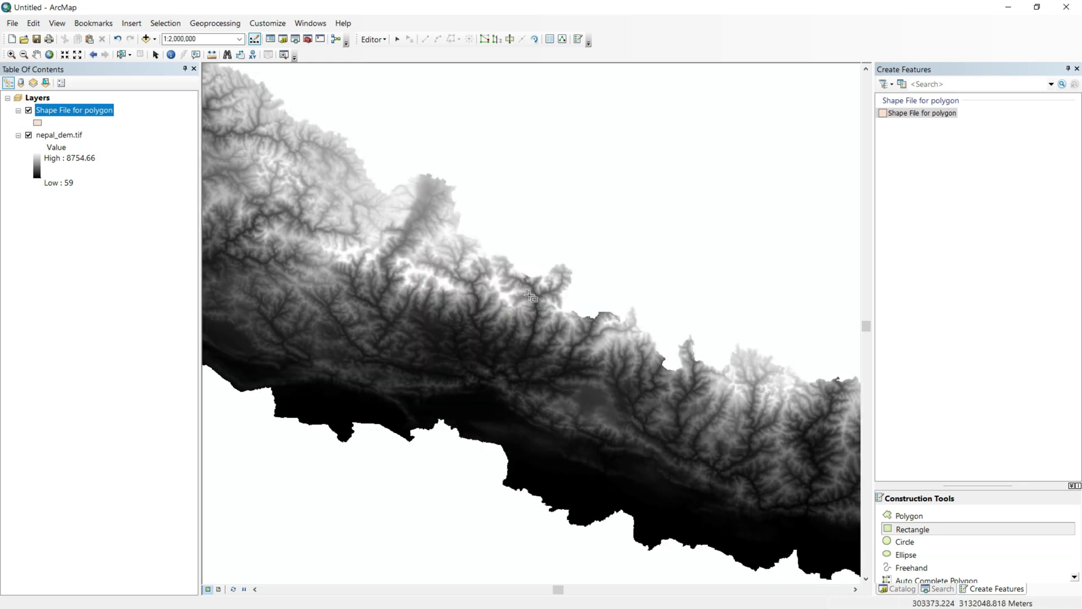
{"action": "scroll", "coordinate": [496, 299], "scroll_direction": "down", "scroll_amount": 2}
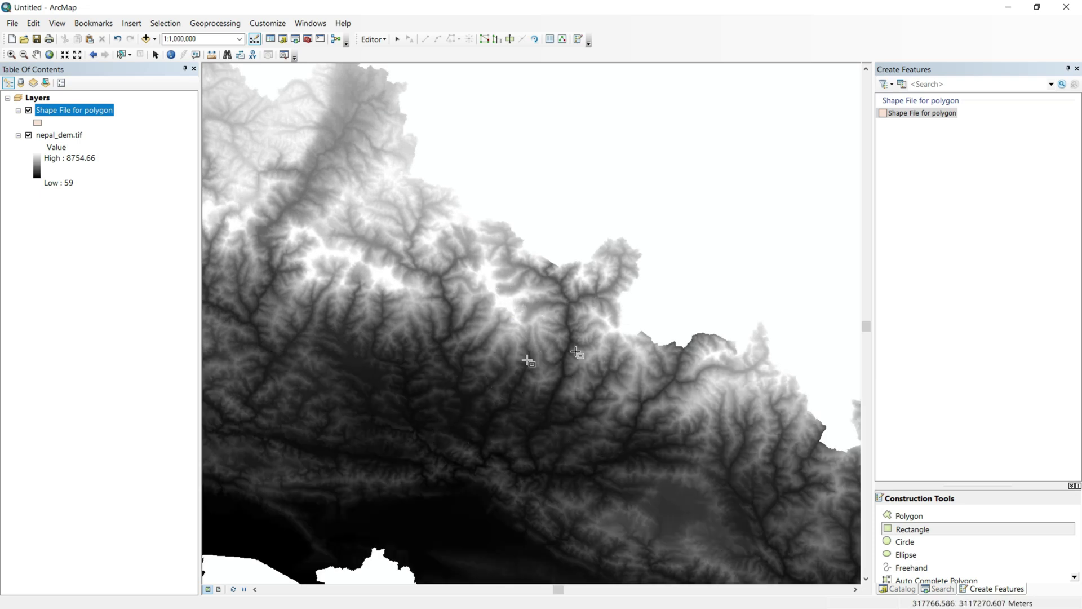
{"action": "left_click", "coordinate": [372, 40]}
{"action": "left_click", "coordinate": [381, 68]}
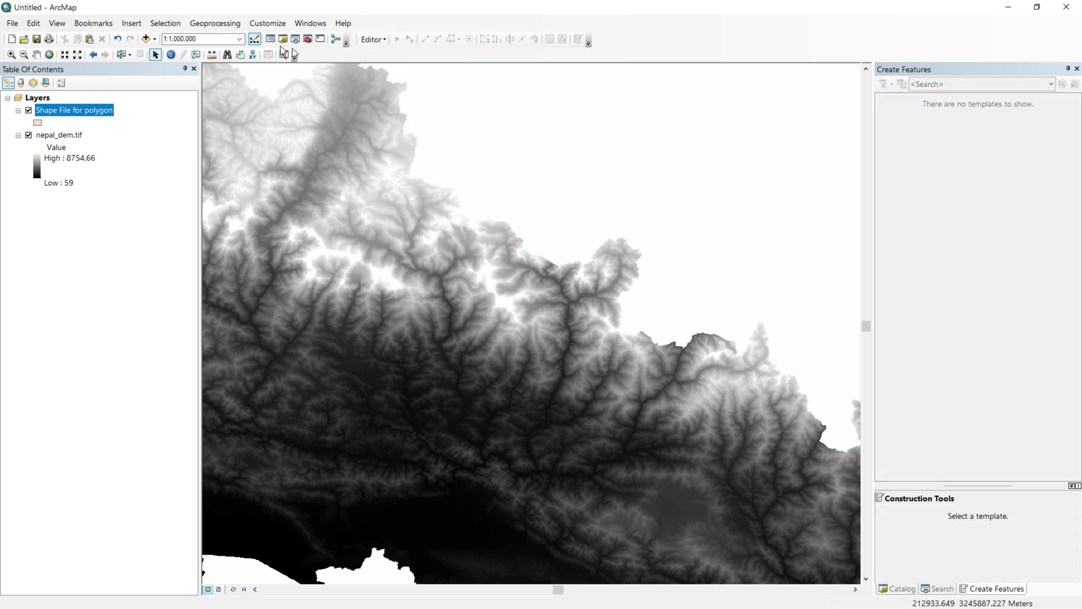
Step: Add the "Imágenes con etiquetas" basemap to the map
{"action": "left_click", "coordinate": [154, 38]}
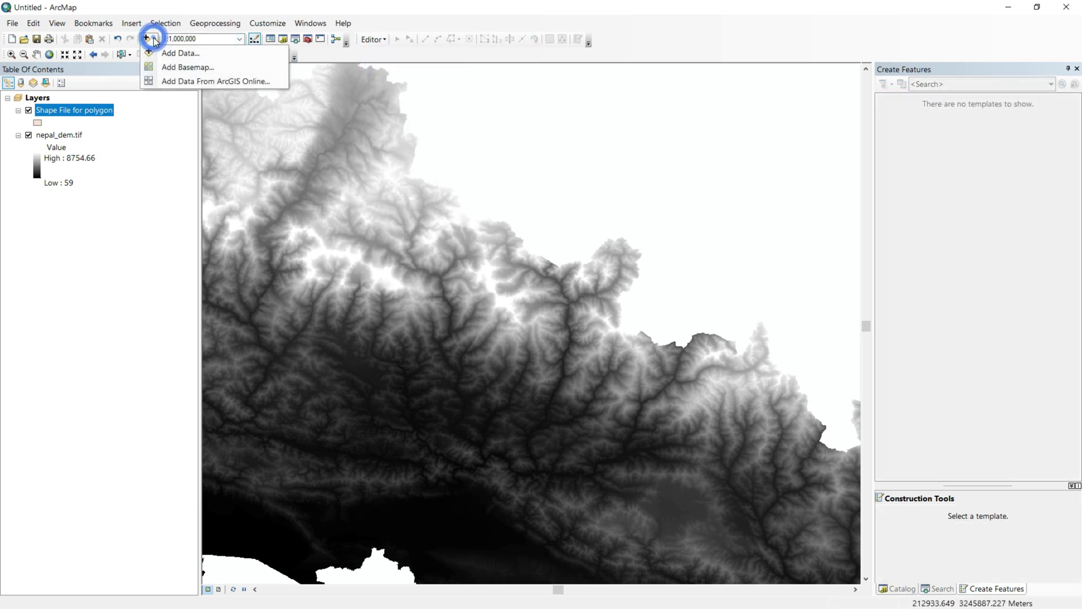
{"action": "left_click", "coordinate": [172, 66]}
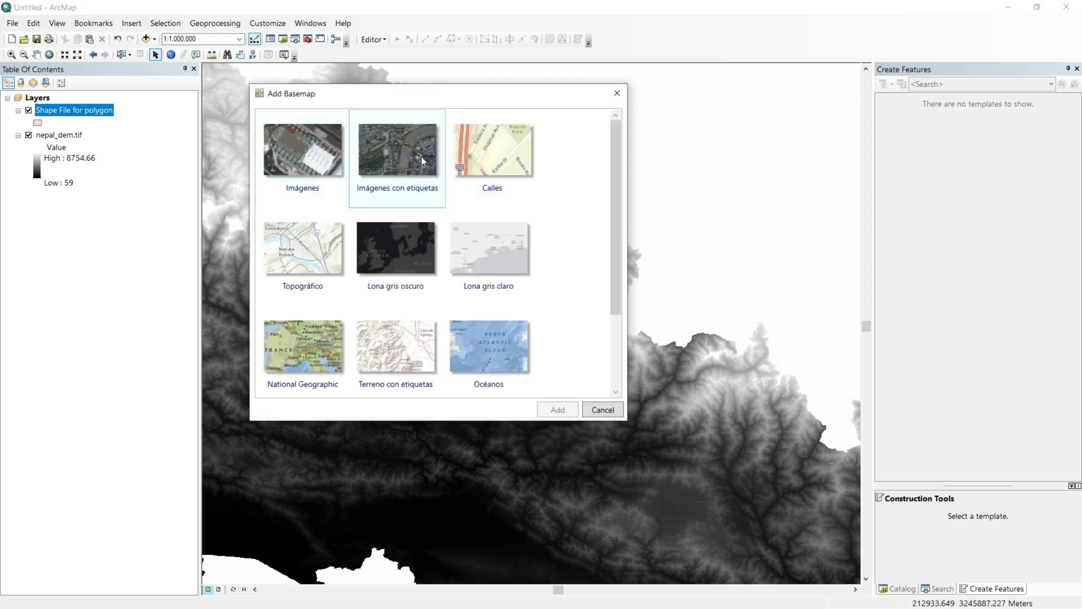
{"action": "left_click", "coordinate": [417, 155]}
{"action": "left_click", "coordinate": [558, 409]}
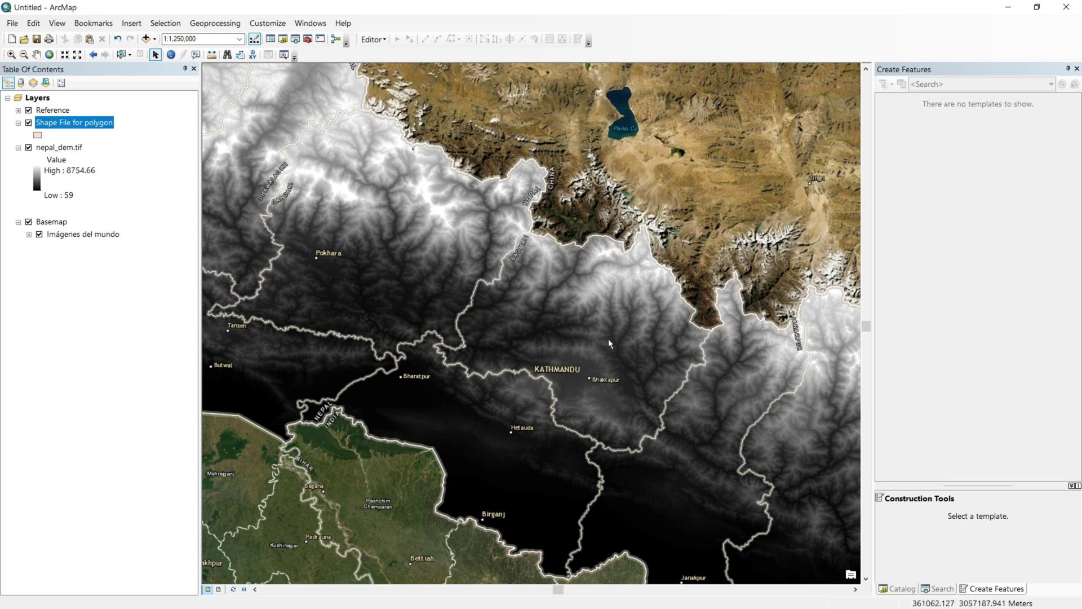
Step: Draw a rectangle around Kathmandu and Bhaktapur in the polygon shapefile, and stop editing with the edits saved
{"action": "left_click", "coordinate": [372, 39]}
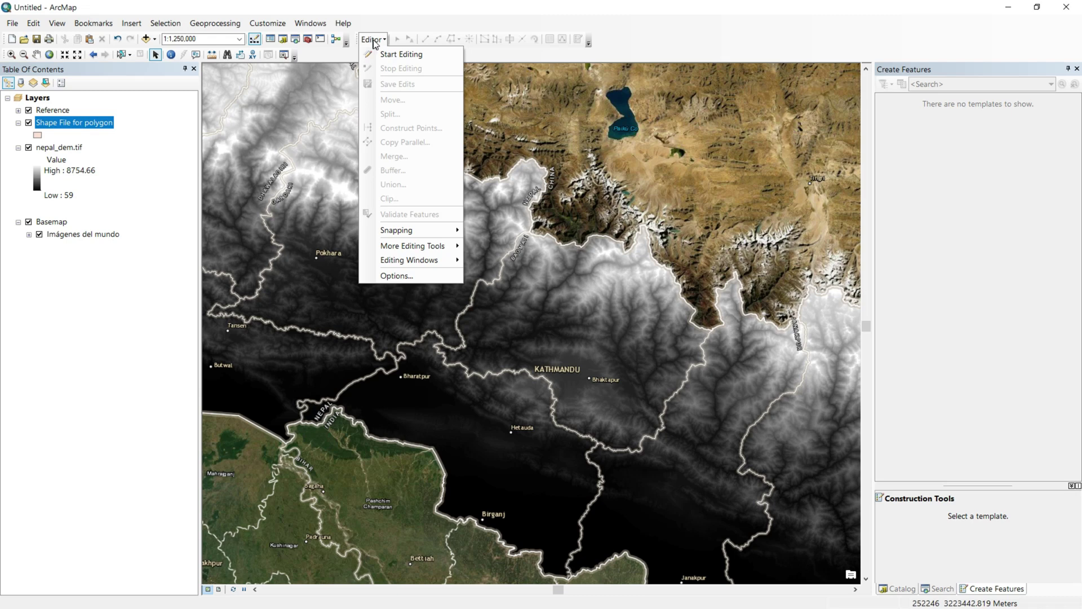
{"action": "left_click", "coordinate": [394, 55]}
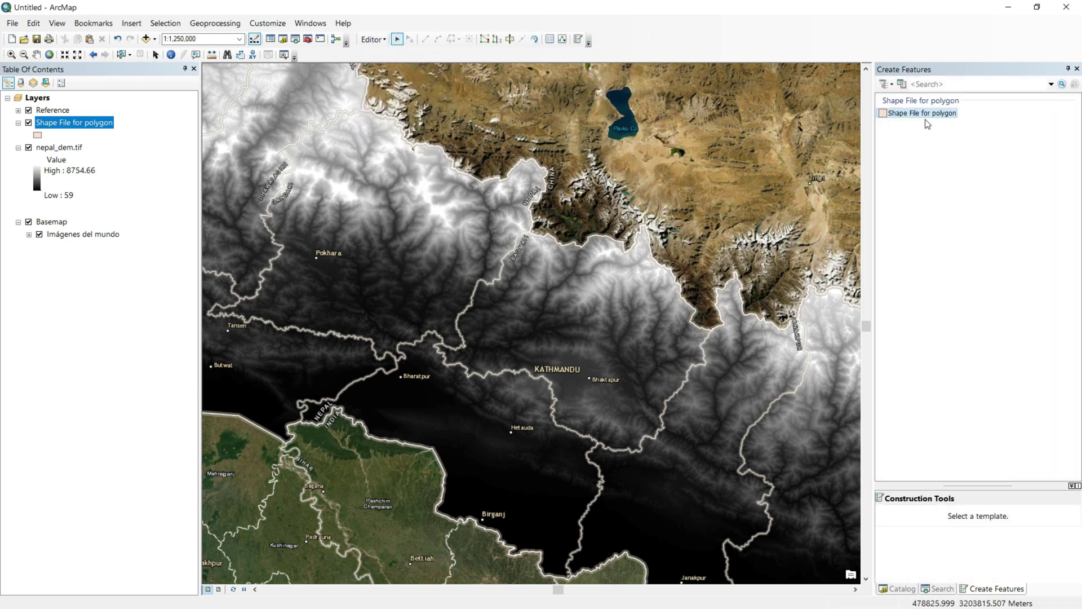
{"action": "left_click", "coordinate": [917, 113]}
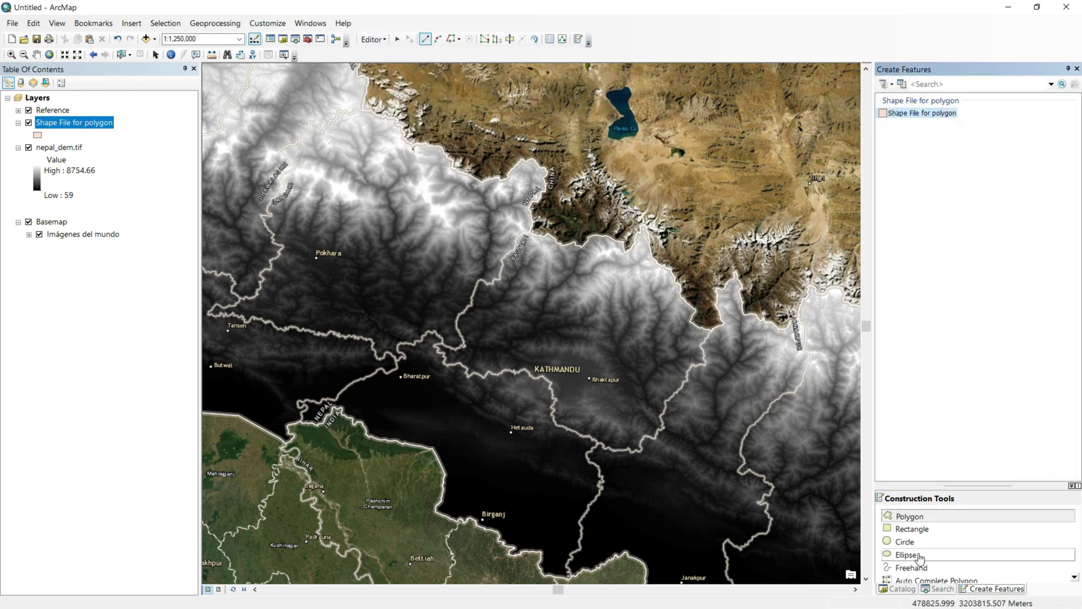
{"action": "left_click", "coordinate": [912, 529]}
{"action": "left_click", "coordinate": [508, 277]}
{"action": "left_click", "coordinate": [641, 439]}
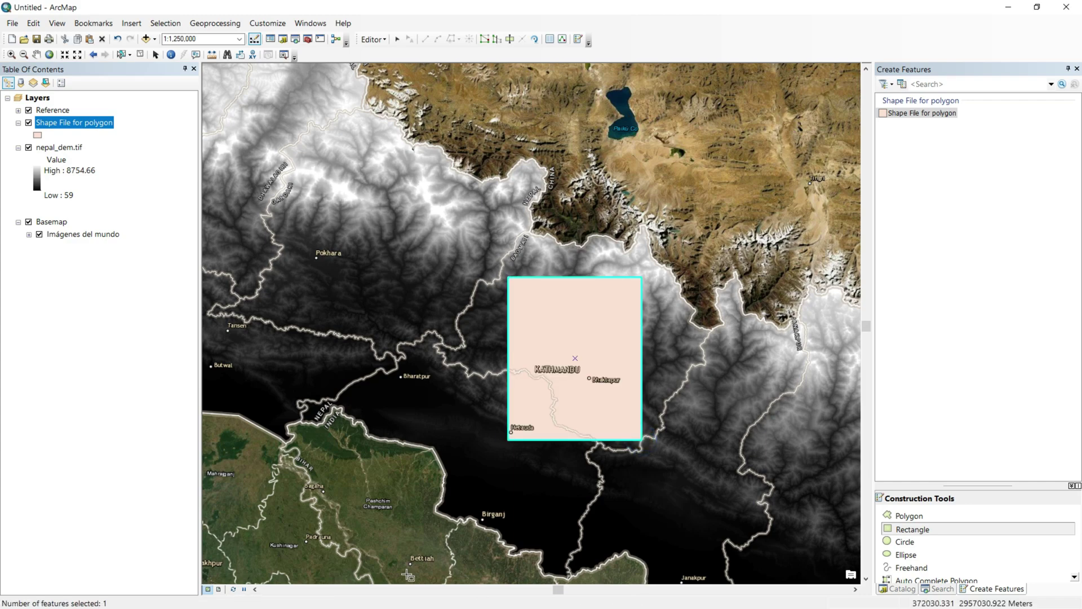
{"action": "scroll", "coordinate": [573, 415], "scroll_direction": "down", "scroll_amount": 2}
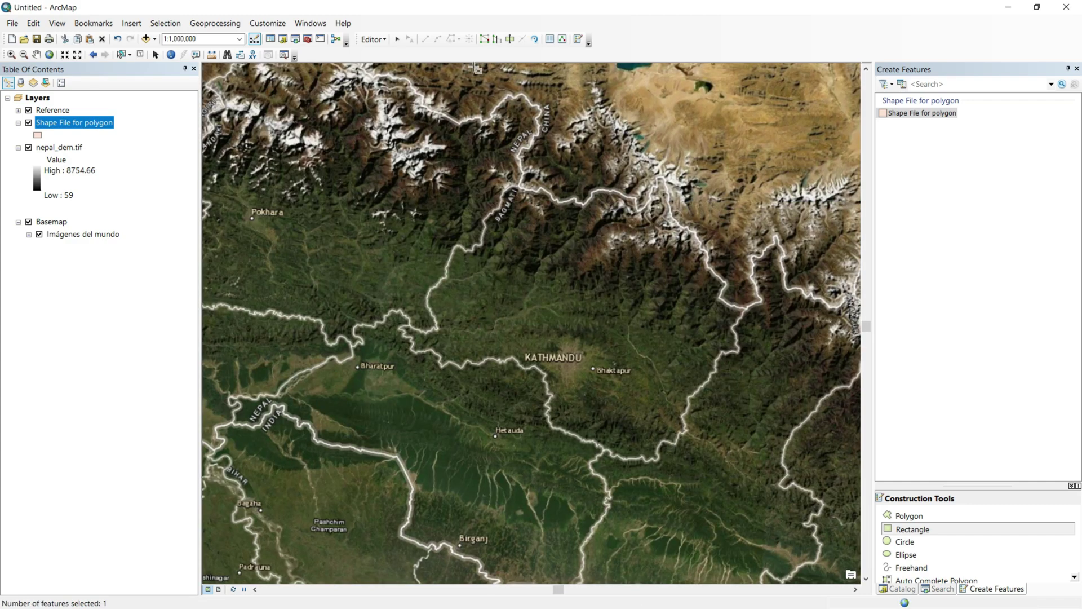
{"action": "left_click", "coordinate": [372, 39]}
{"action": "left_click", "coordinate": [394, 68]}
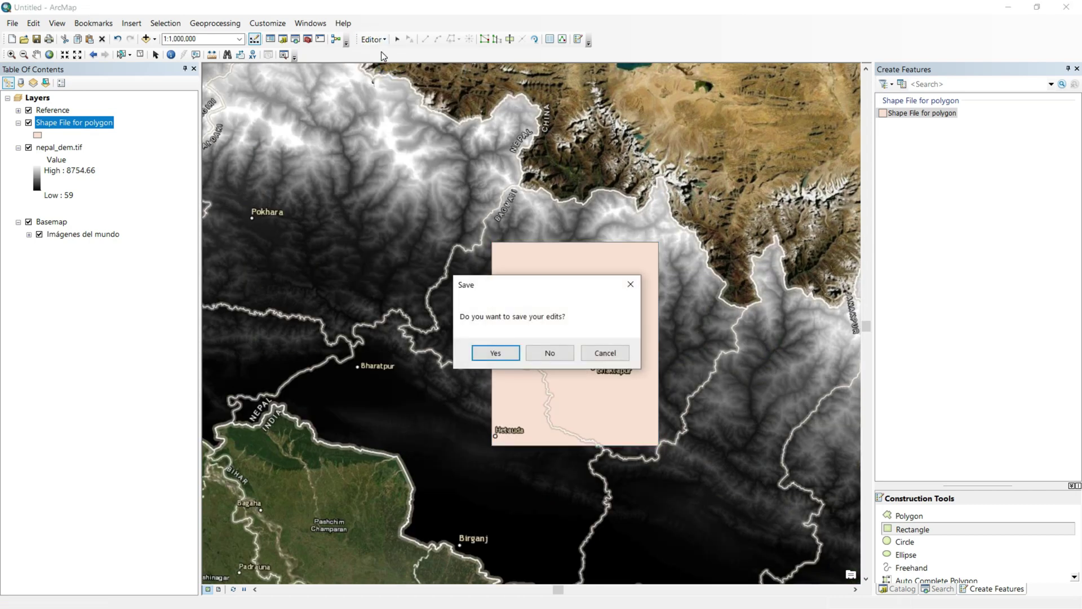
{"action": "left_click", "coordinate": [492, 353]}
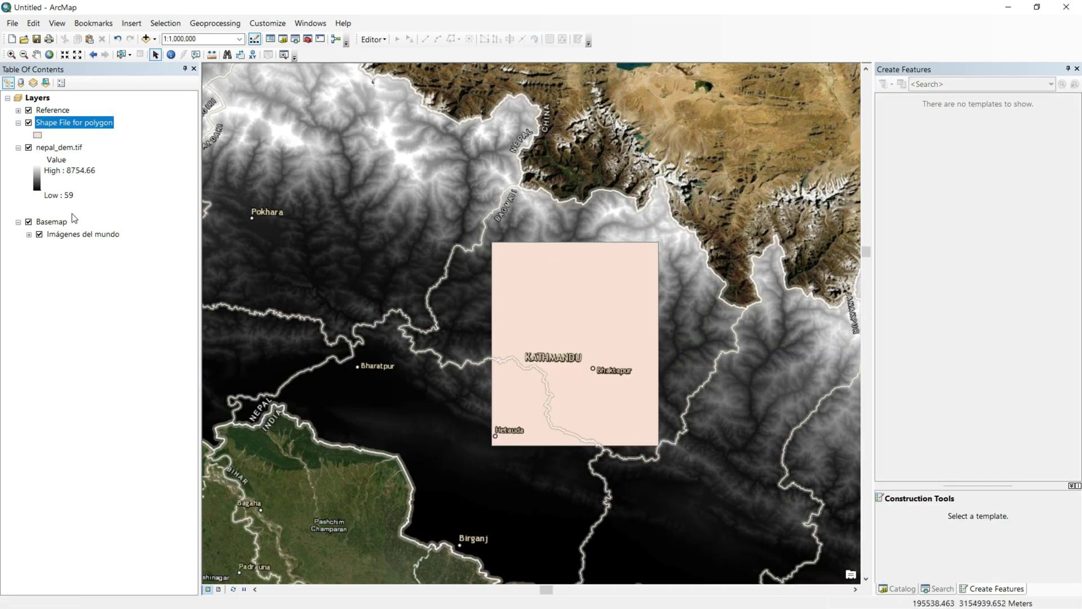
Step: Remove the Basemap and Reference layers from the map
{"action": "right_click", "coordinate": [52, 226]}
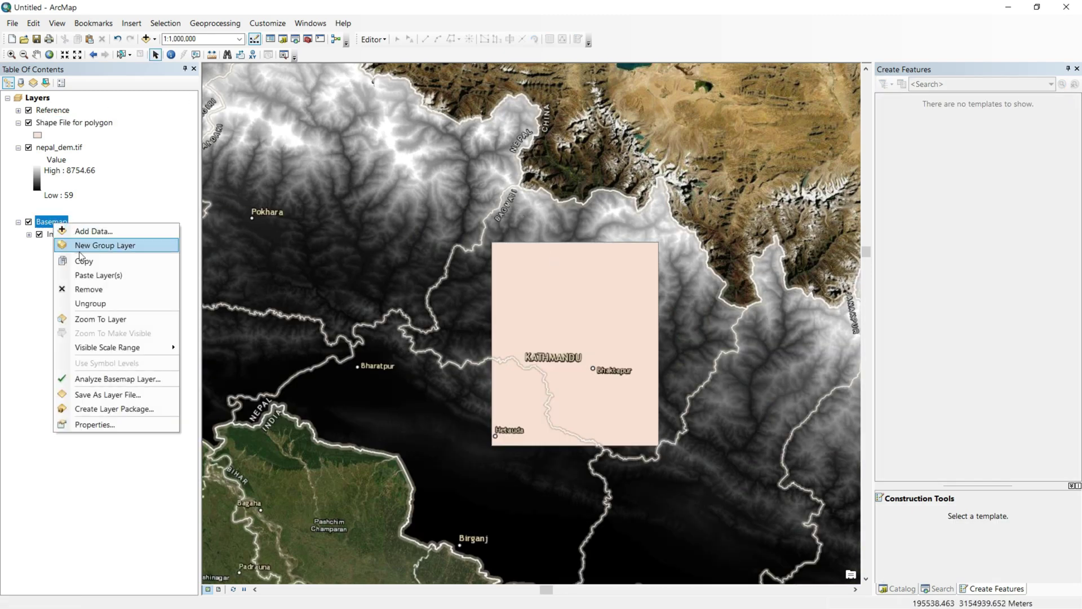
{"action": "left_click", "coordinate": [91, 289]}
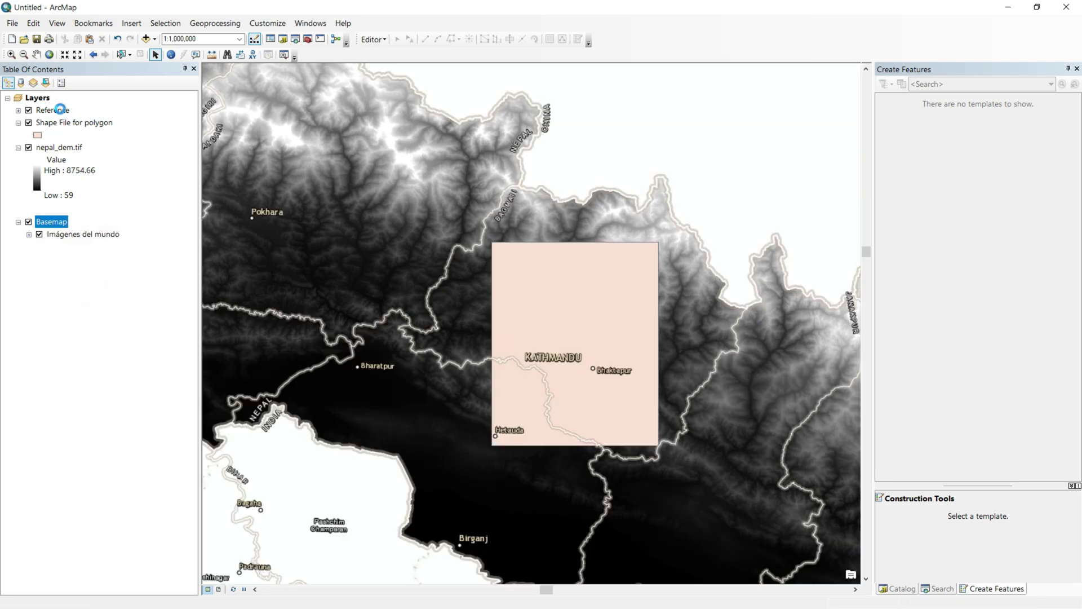
Step: Style the polygon shapefile layer with no fill color, an outline width of 2 and a red outline
{"action": "left_click", "coordinate": [37, 123]}
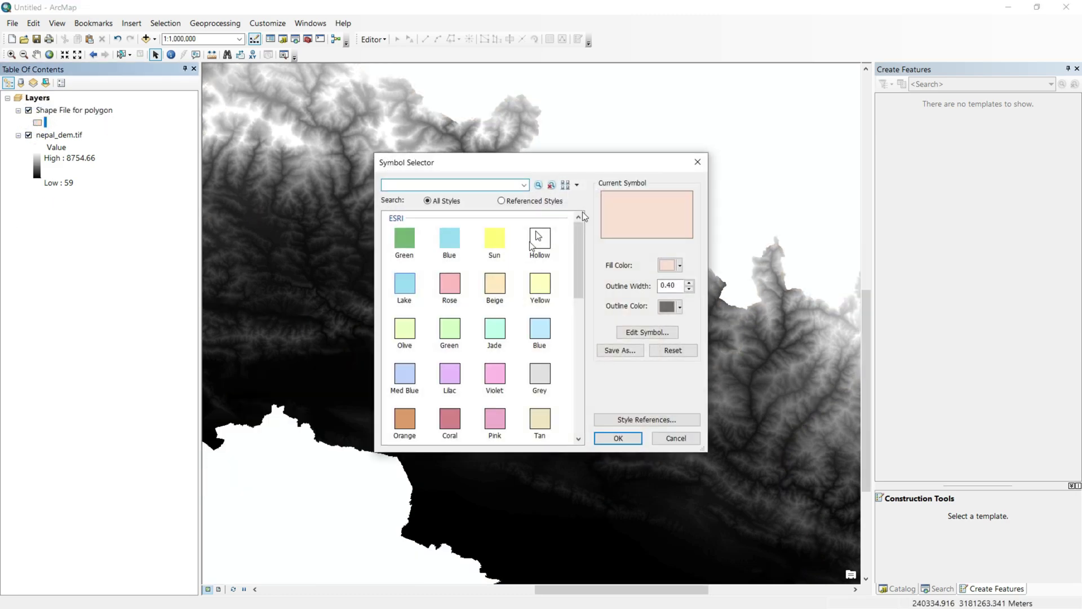
{"action": "left_click", "coordinate": [674, 266]}
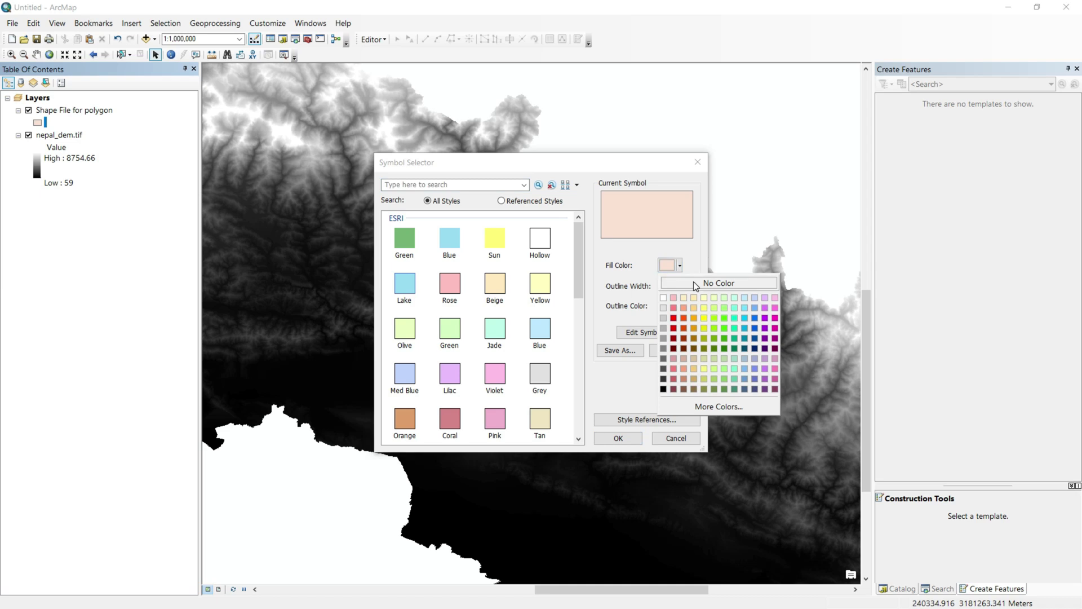
{"action": "left_click", "coordinate": [705, 283]}
{"action": "double_click", "coordinate": [676, 286]}
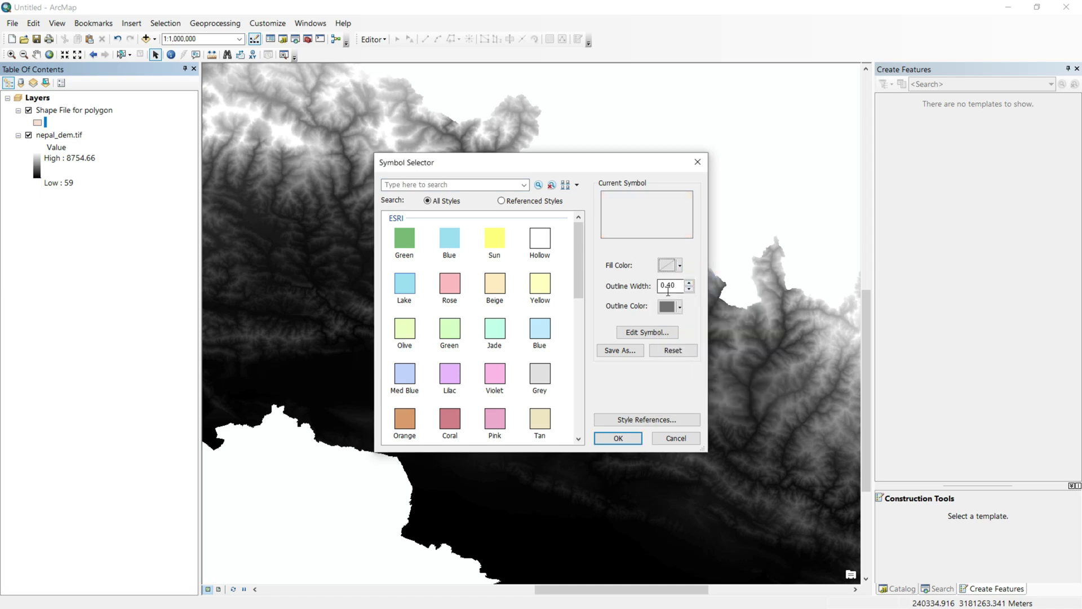
{"action": "type", "text": "2"}
{"action": "key", "text": "Tab"}
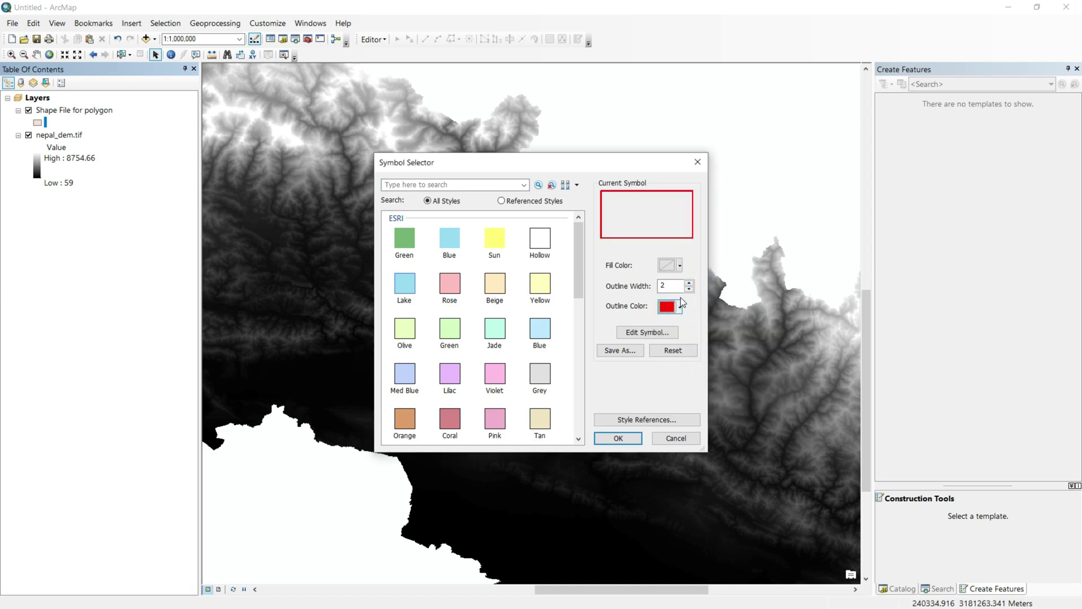
{"action": "left_click", "coordinate": [617, 438]}
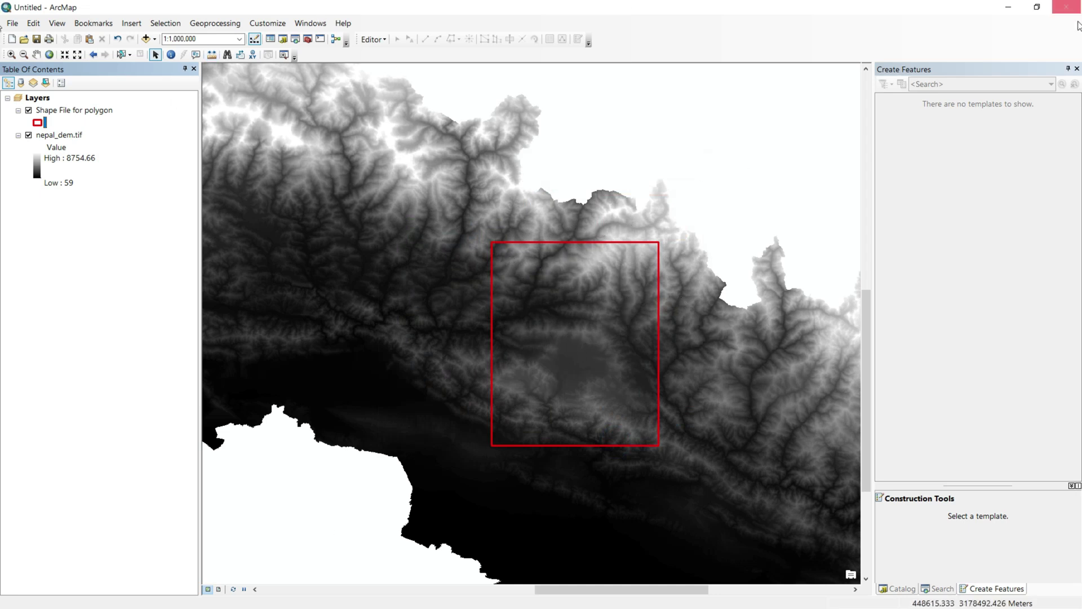
Step: Consult instruction 4, about clipping the rectangular area from the whole DEM, in the Word document and return to ArcMap
{"action": "key", "text": "alt+Tab"}
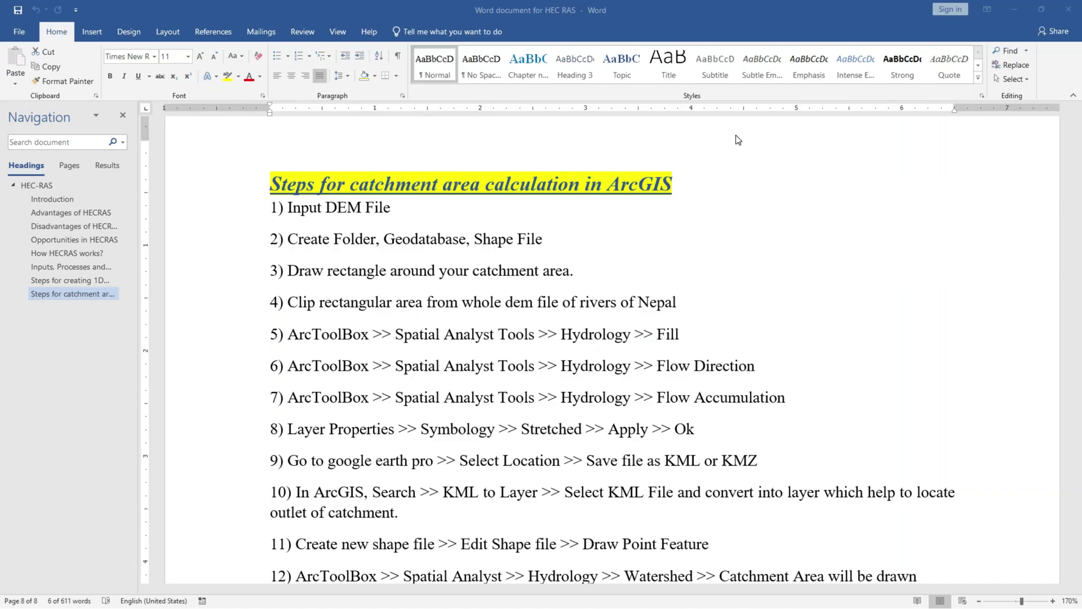
{"action": "left_click_drag", "start_coordinate": [288, 303], "coordinate": [686, 296]}
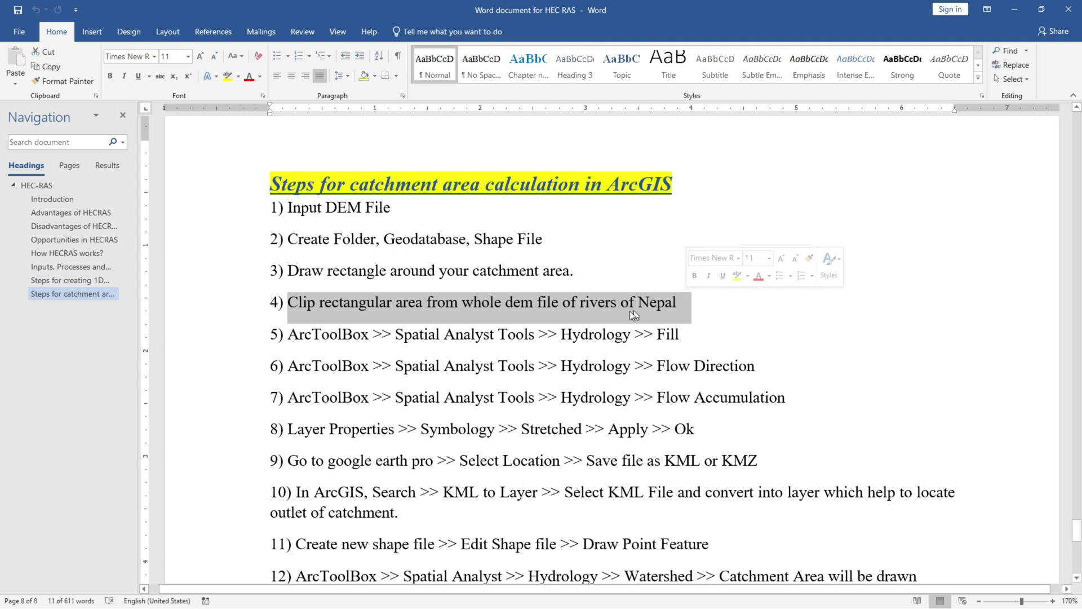
{"action": "key", "text": "alt+Tab"}
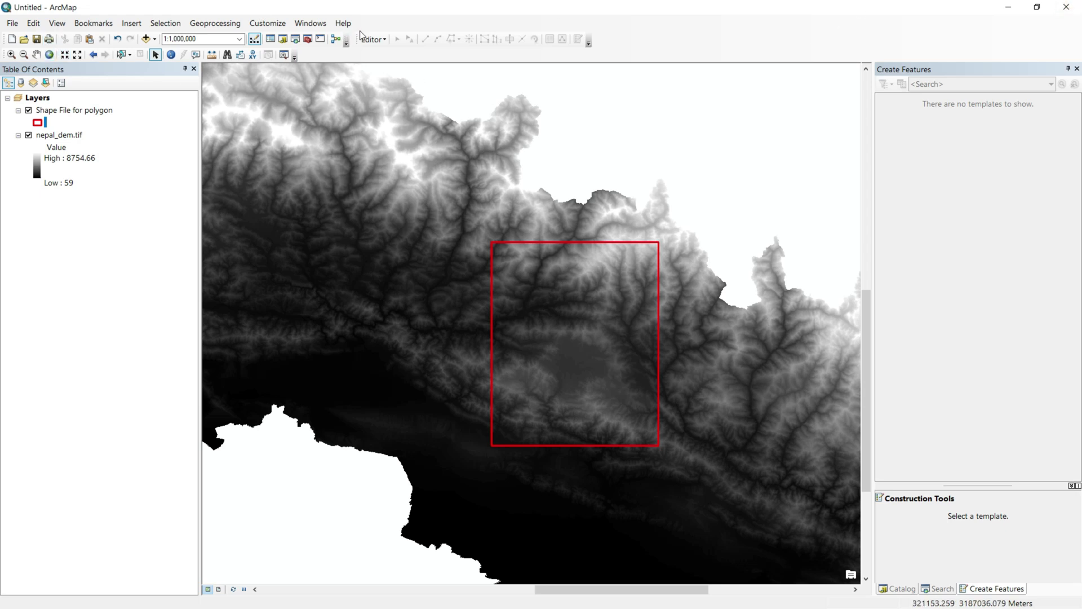
Step: Search the tools for "clip" and open the Clip (Data Management) raster tool
{"action": "left_click", "coordinate": [310, 23]}
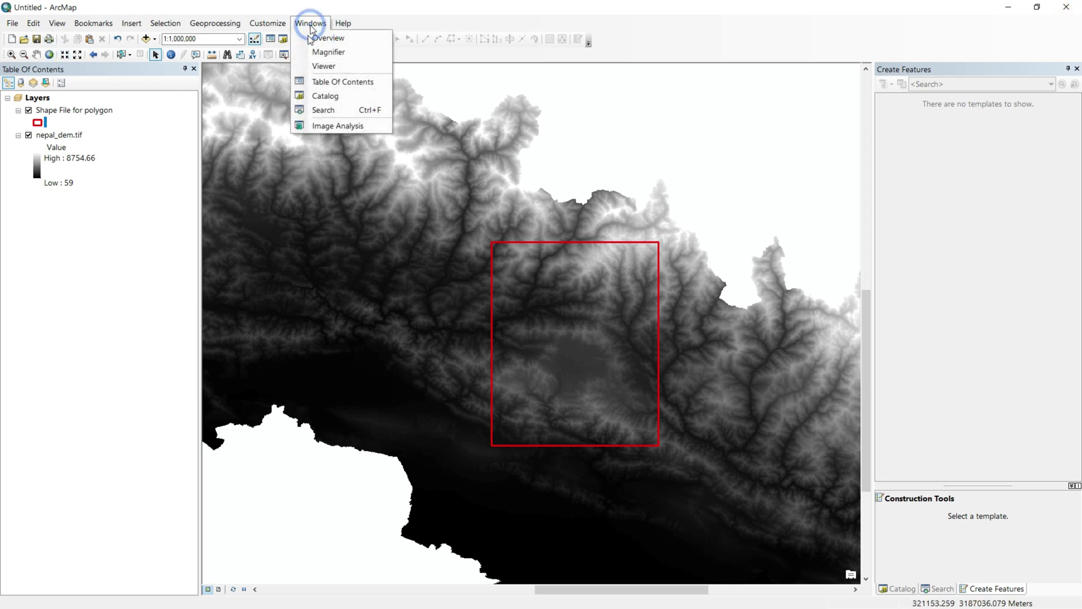
{"action": "left_click", "coordinate": [323, 109]}
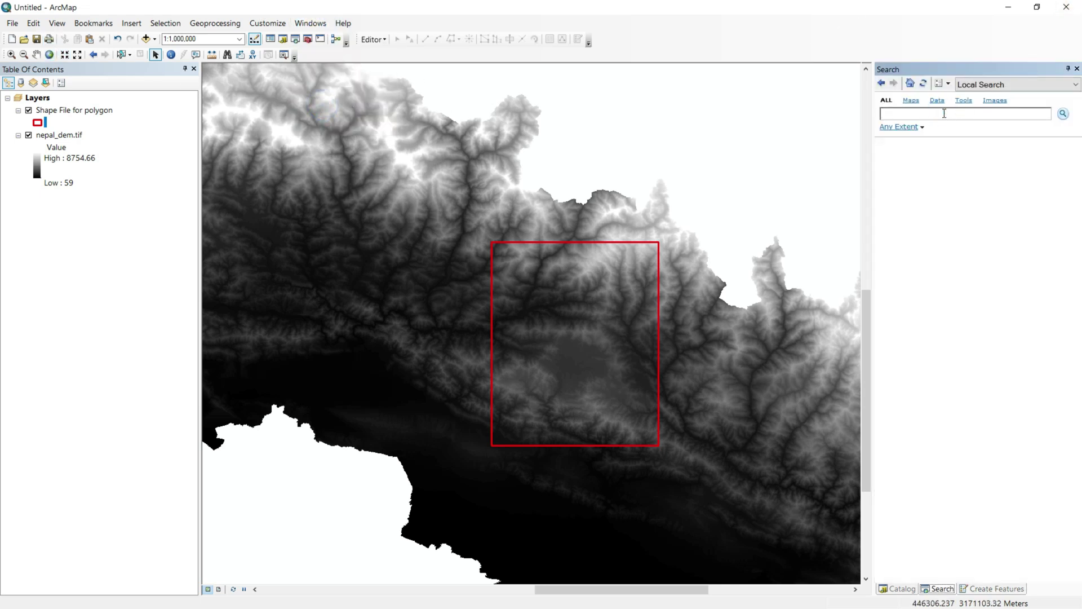
{"action": "key", "text": "Return"}
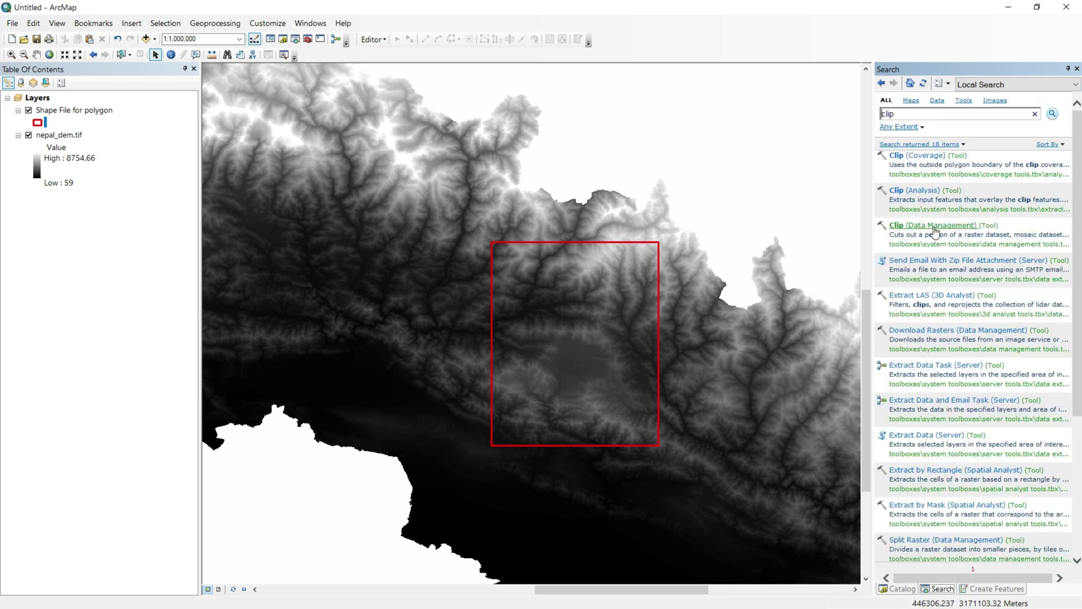
{"action": "left_click", "coordinate": [933, 227]}
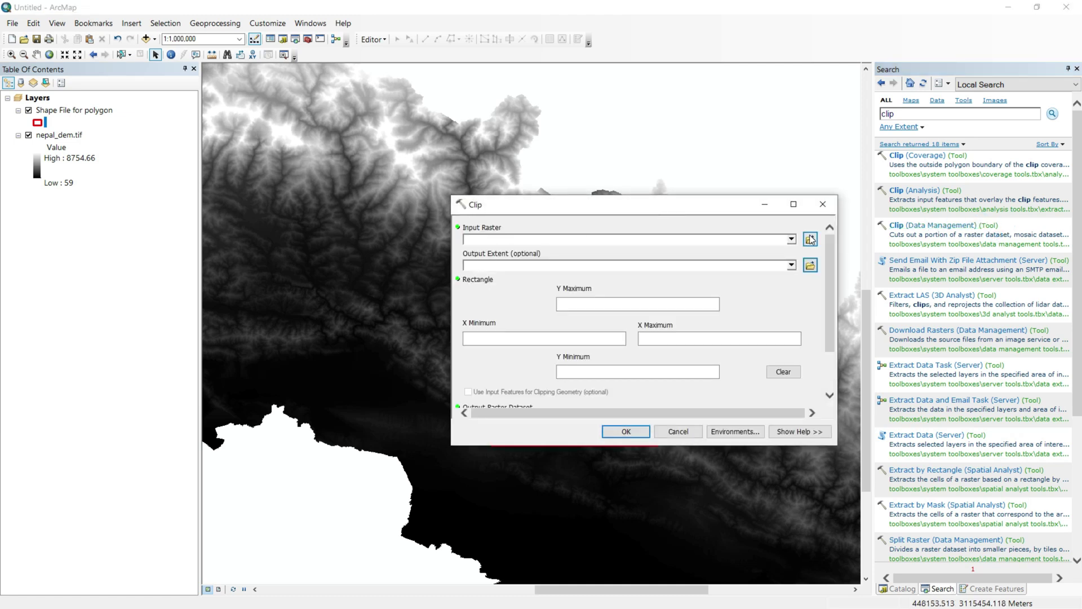
Step: Clip nepal_dem.tif to the extent of "Shape File for polygon", using the input features for clipping geometry
{"action": "left_click", "coordinate": [792, 239]}
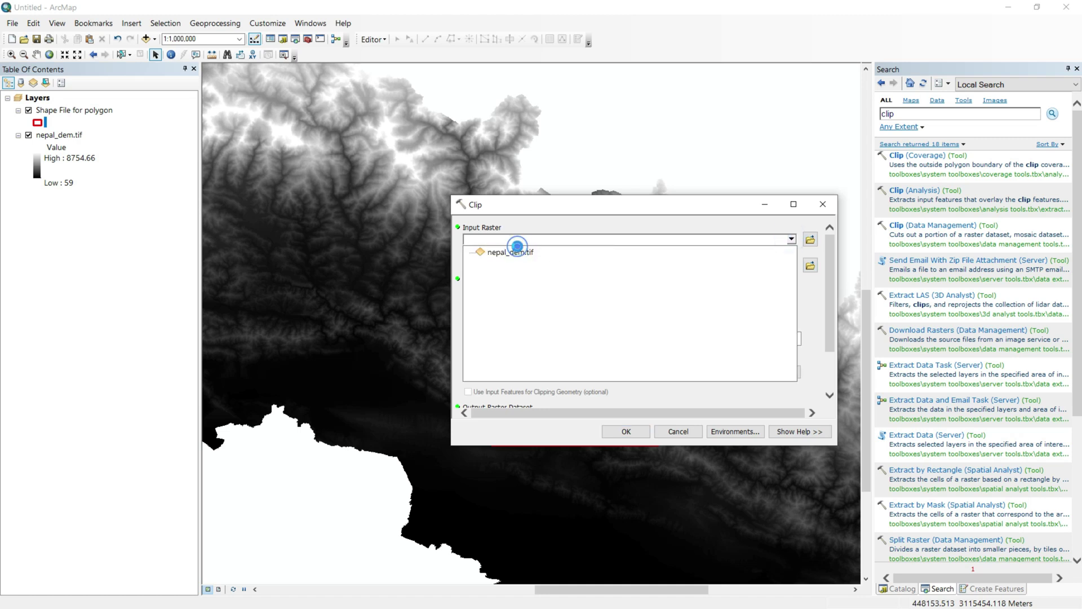
{"action": "left_click", "coordinate": [510, 252]}
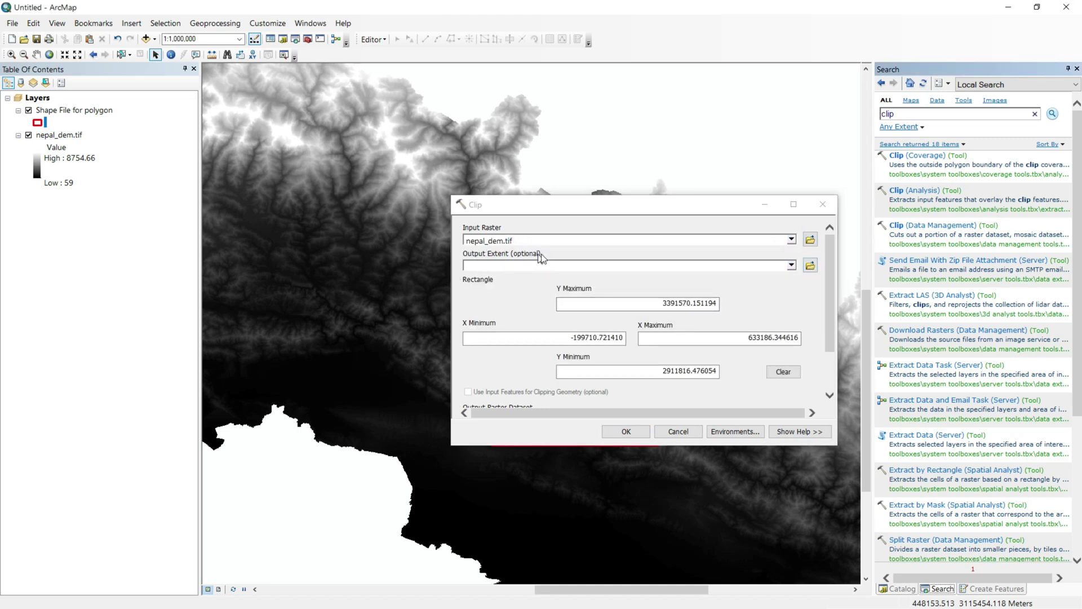
{"action": "left_click", "coordinate": [792, 266]}
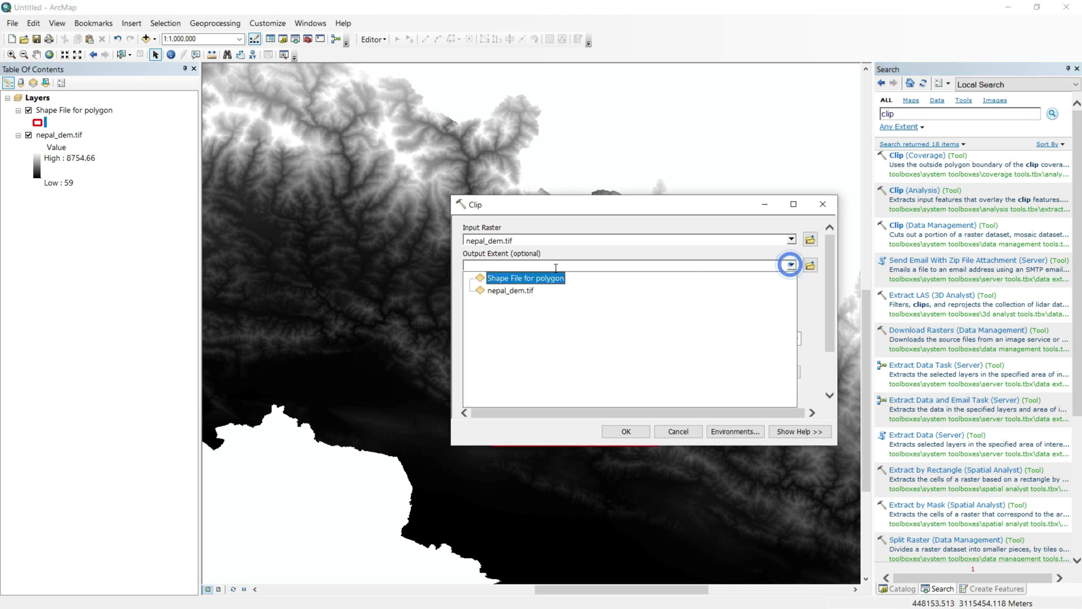
{"action": "left_click", "coordinate": [516, 278]}
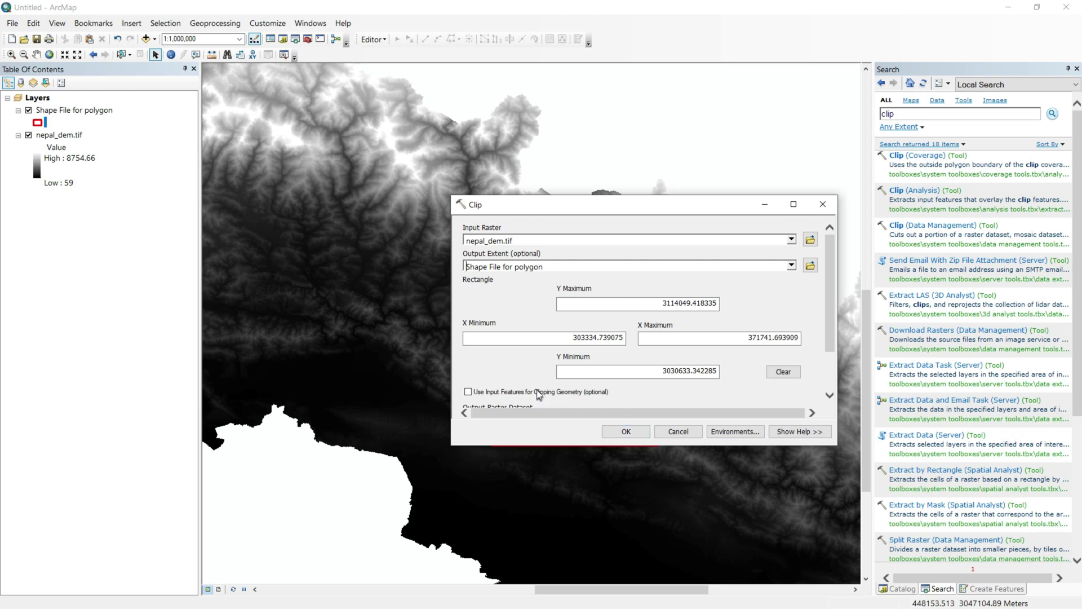
{"action": "left_click", "coordinate": [495, 392]}
{"action": "left_click", "coordinate": [626, 430]}
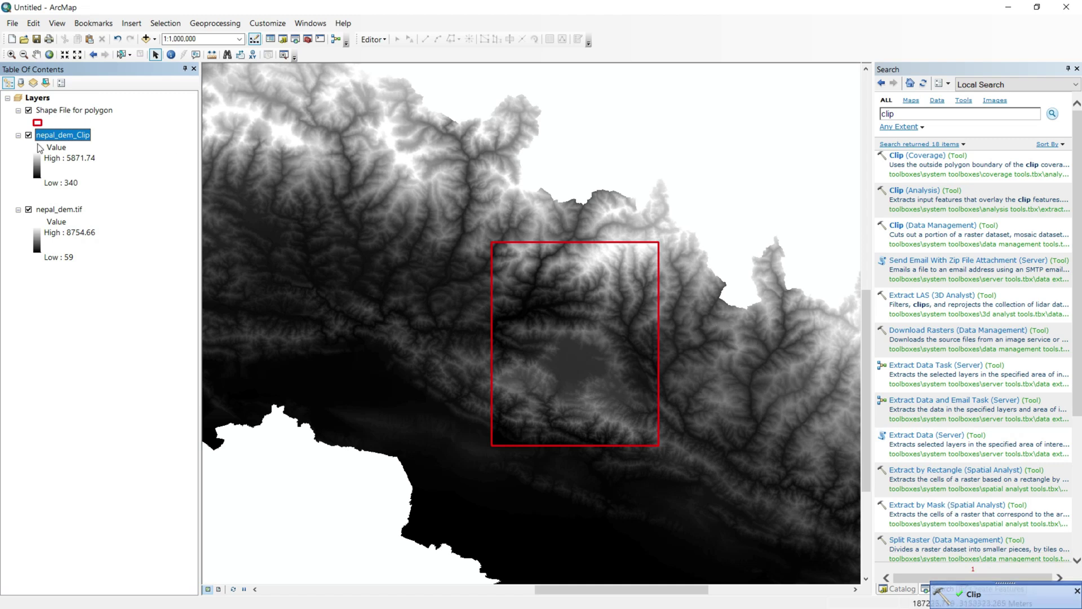
Step: Remove the original nepal_dem.tif layer from the map, keeping the clipped DEM
{"action": "right_click", "coordinate": [55, 209]}
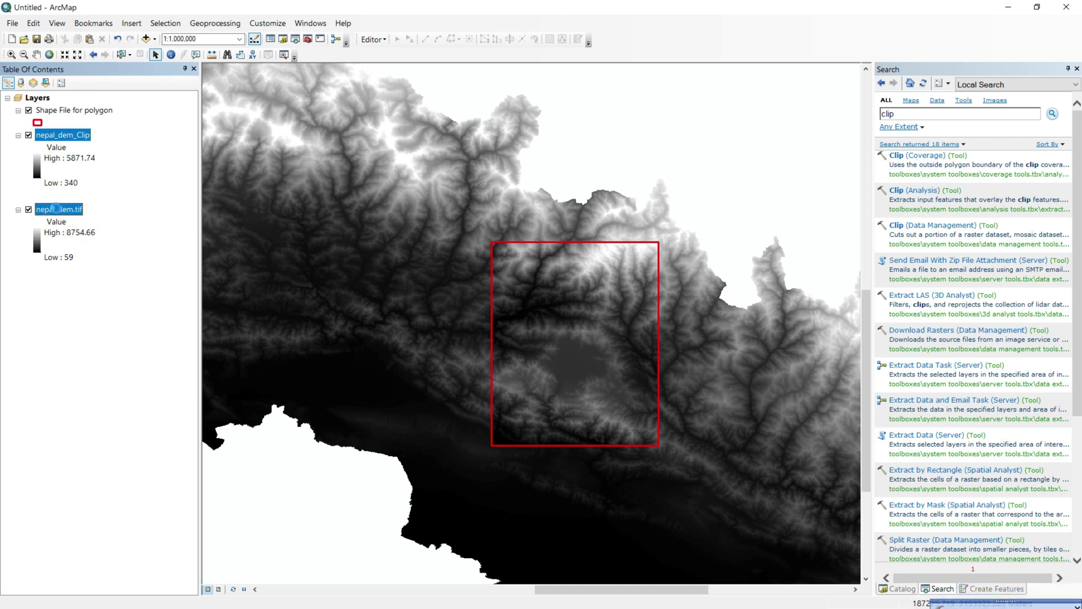
{"action": "left_click", "coordinate": [92, 232]}
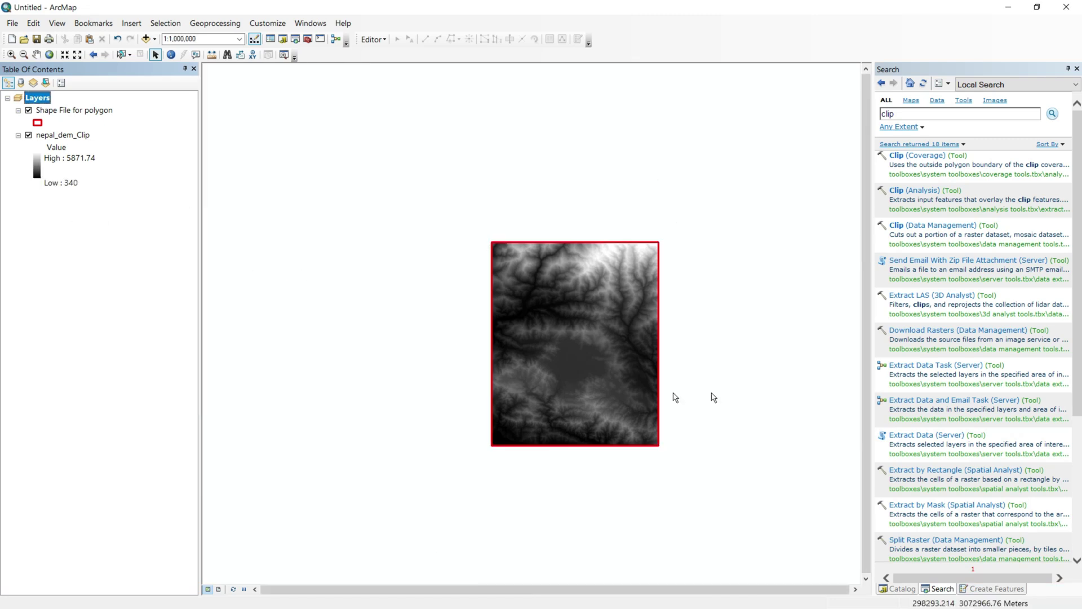
{"action": "scroll", "coordinate": [543, 284], "scroll_direction": "down", "scroll_amount": 3}
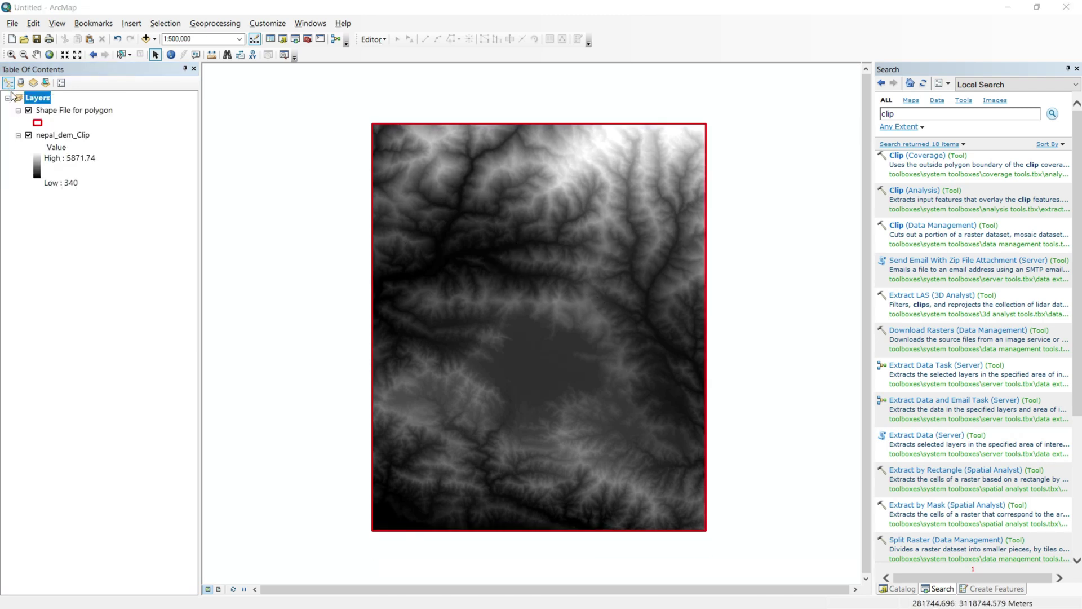
Step: Consult instruction 5, about the Hydrology Fill tool, in the Word document and return to ArcMap
{"action": "key", "text": "alt+Tab"}
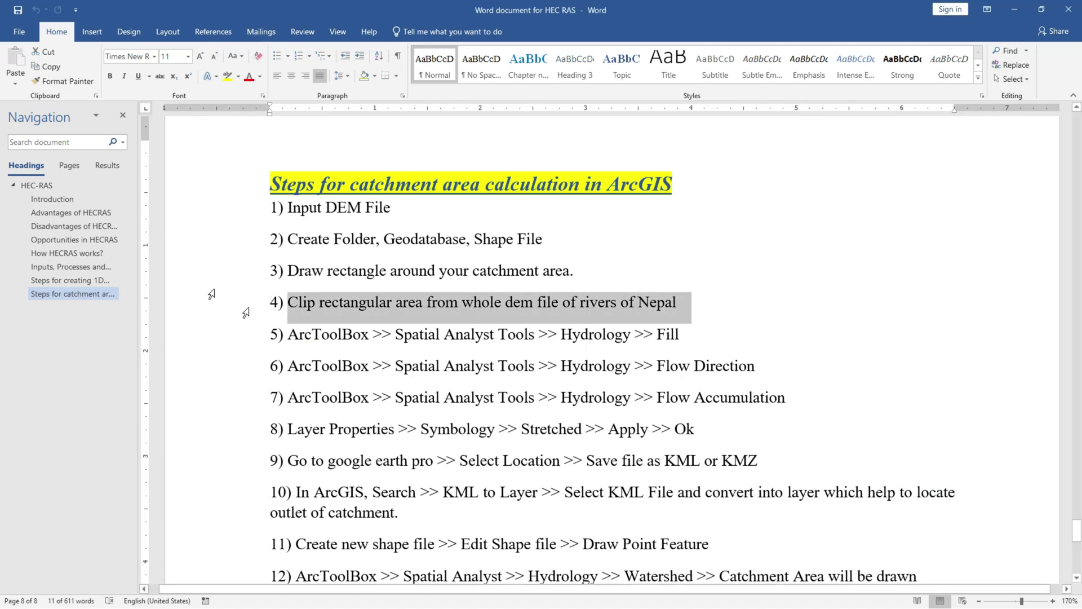
{"action": "left_click_drag", "start_coordinate": [292, 331], "coordinate": [662, 338]}
{"action": "key", "text": "alt+Tab"}
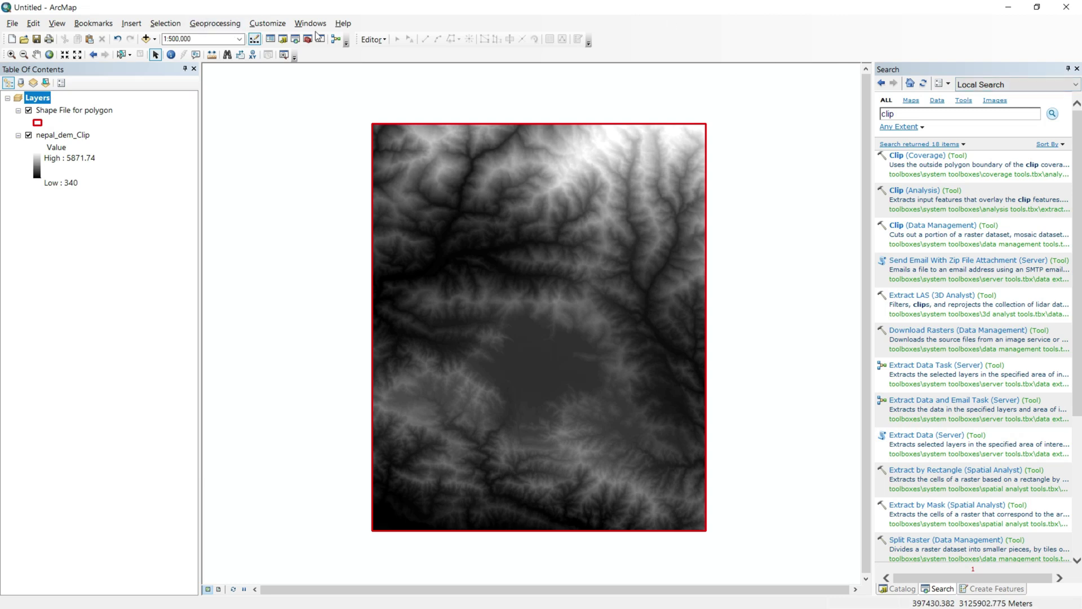
Step: Run the Fill tool from the Spatial Analyst Hydrology toolset on nepal_dem_Clip, with the default output raster and no Z limit
{"action": "left_click", "coordinate": [320, 39]}
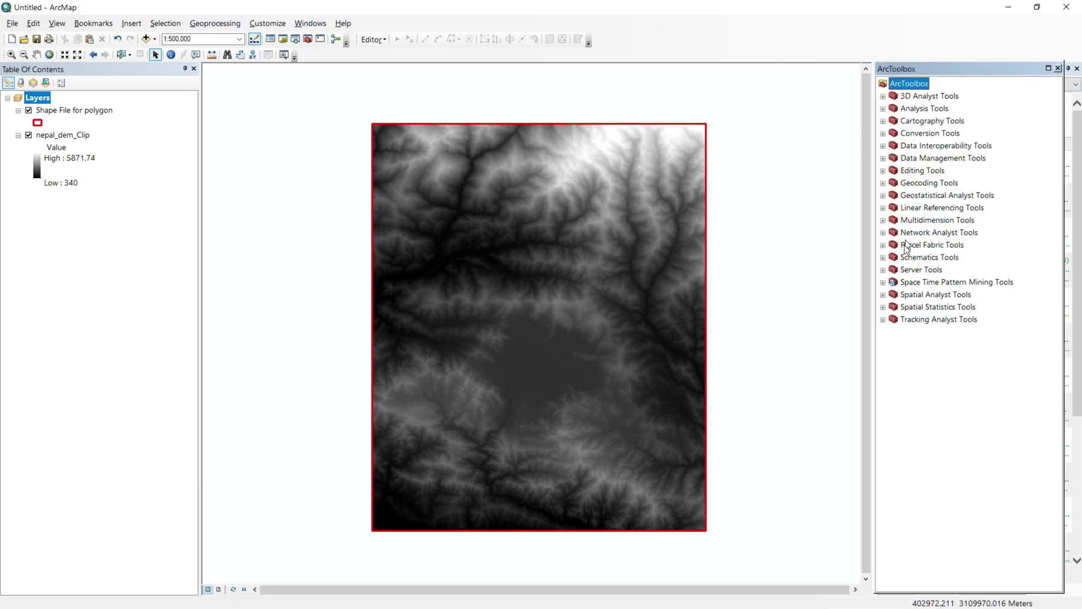
{"action": "left_click", "coordinate": [883, 295]}
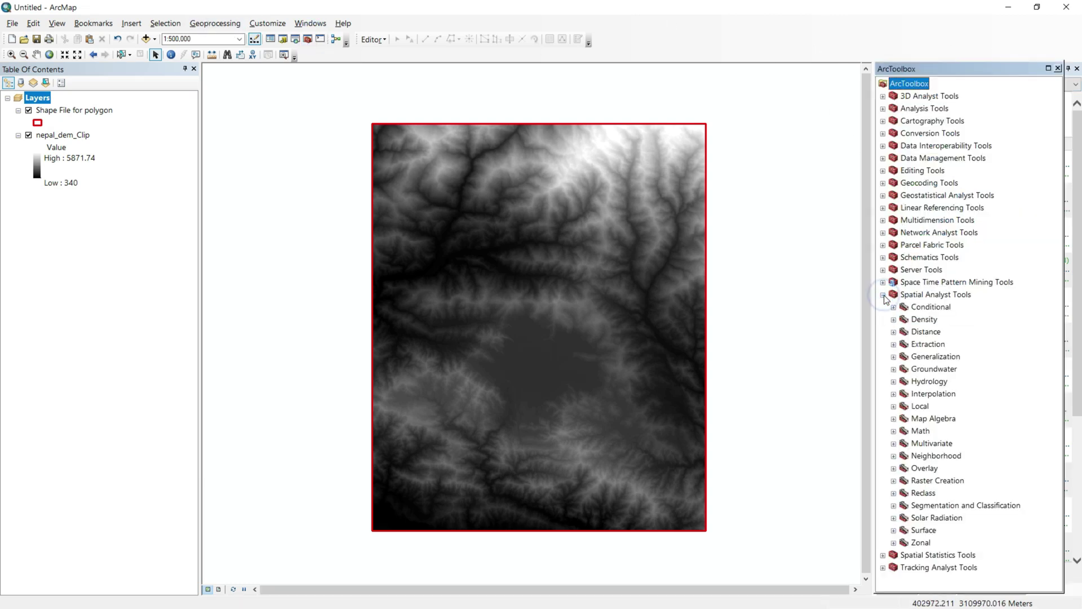
{"action": "left_click", "coordinate": [894, 382]}
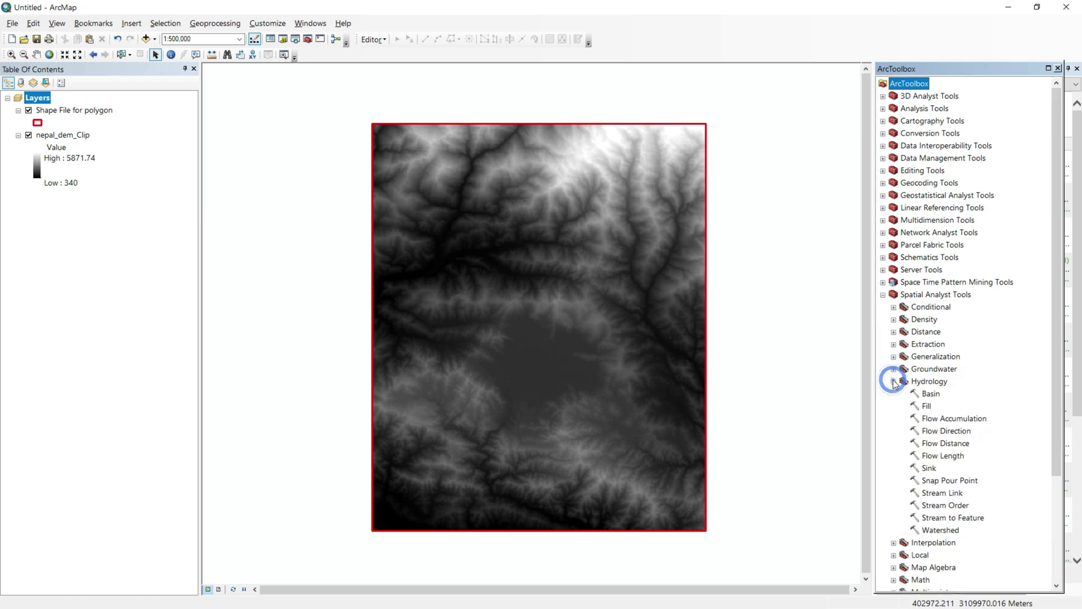
{"action": "double_click", "coordinate": [925, 406]}
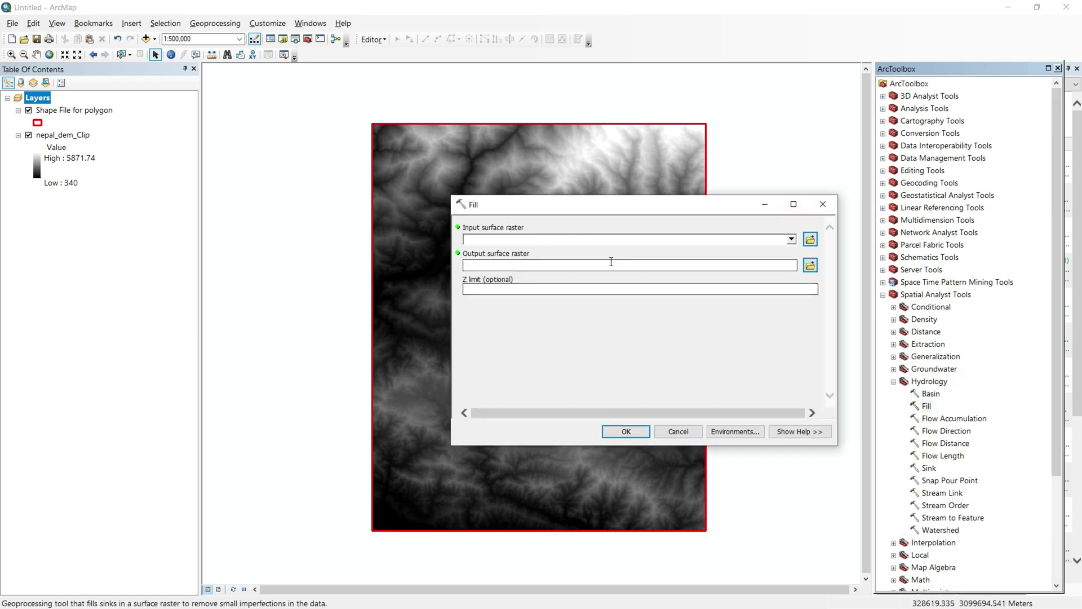
{"action": "left_click", "coordinate": [792, 239]}
{"action": "left_click", "coordinate": [514, 252]}
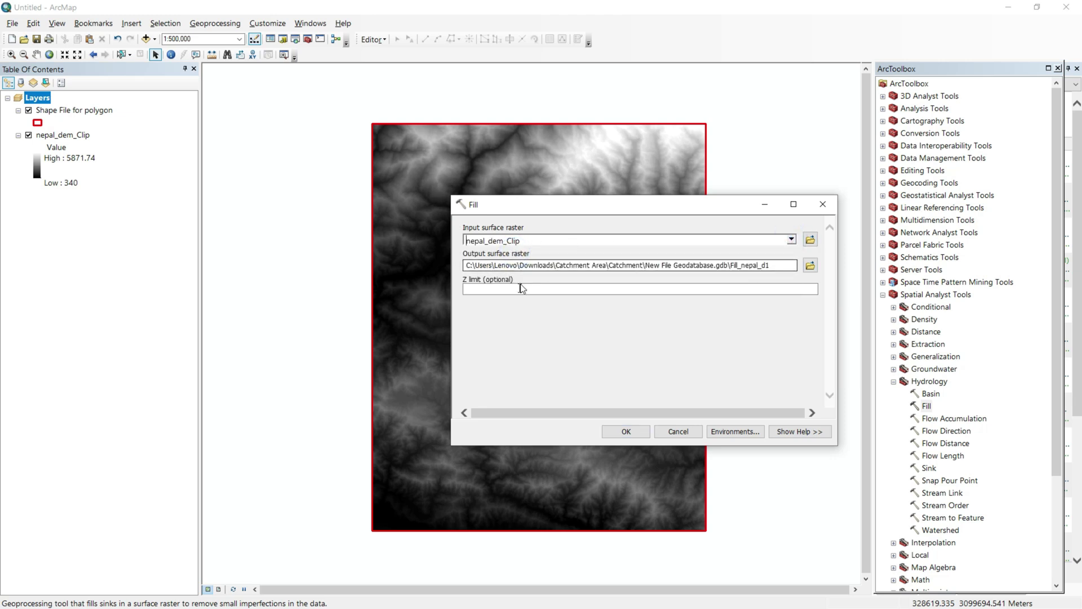
{"action": "left_click", "coordinate": [626, 429]}
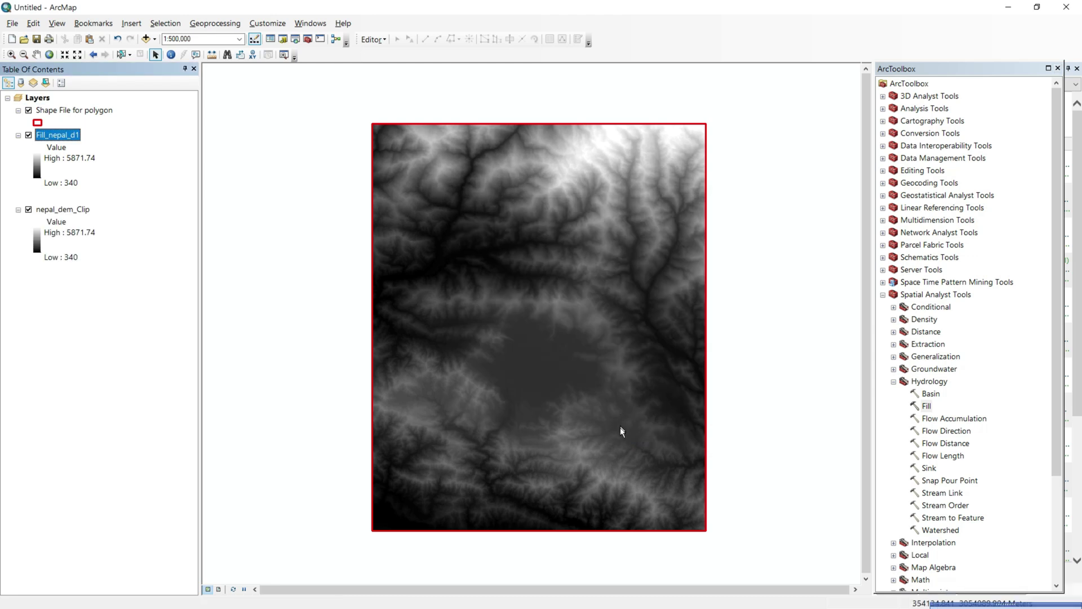
Step: Consult instruction 6, about the Flow Direction tool, in the Word document and return to ArcMap
{"action": "key", "text": "alt+Tab"}
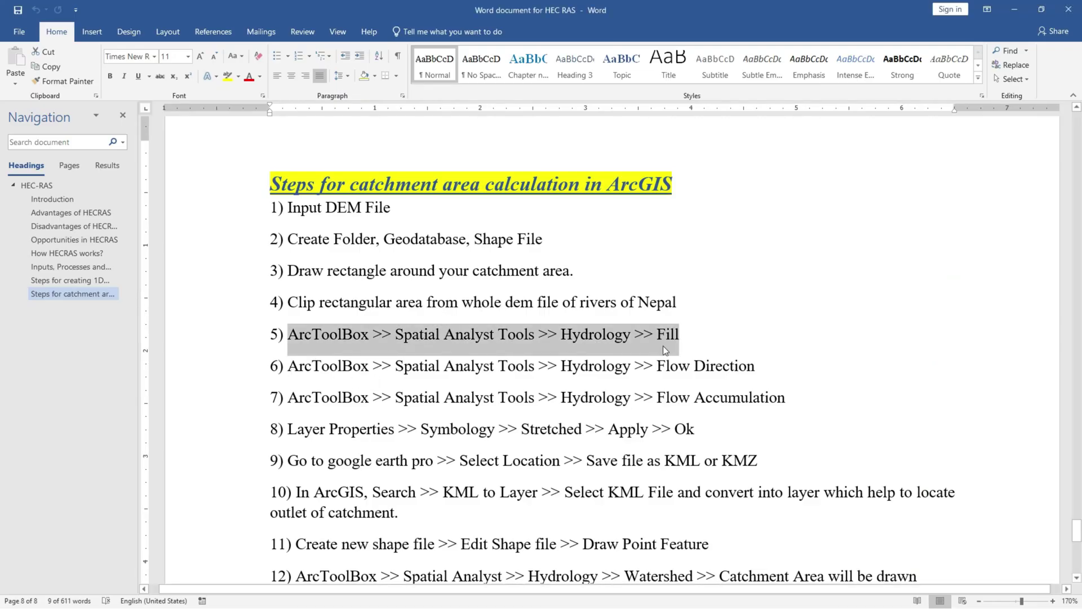
{"action": "left_click_drag", "start_coordinate": [658, 364], "coordinate": [758, 366]}
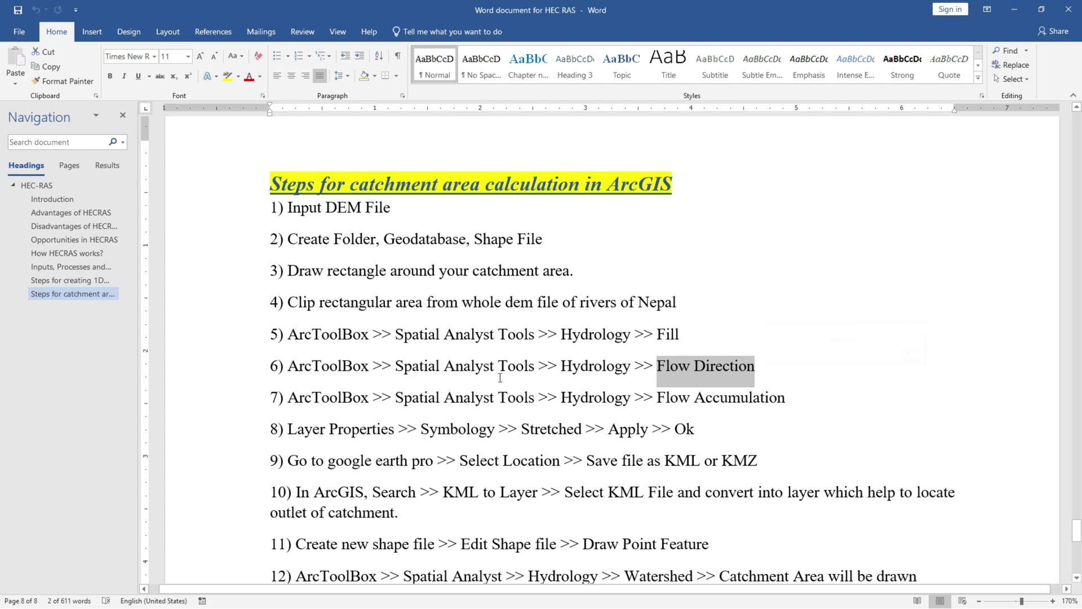
{"action": "key", "text": "alt+Tab"}
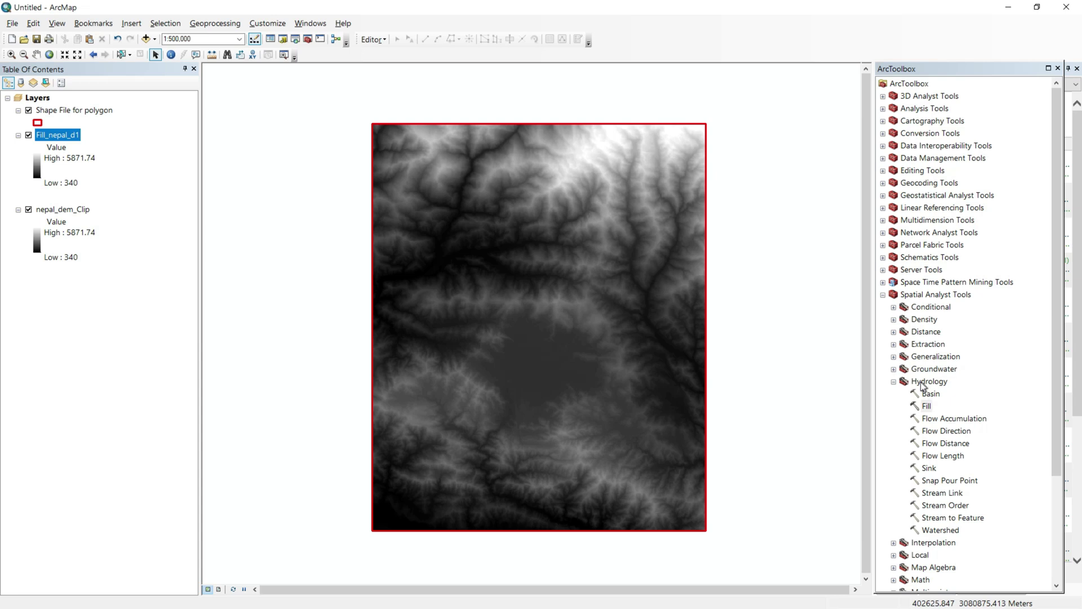
Step: Run the Flow Direction tool on the filled raster Fill_nepal_d1 with the D8 flow direction type
{"action": "double_click", "coordinate": [933, 432]}
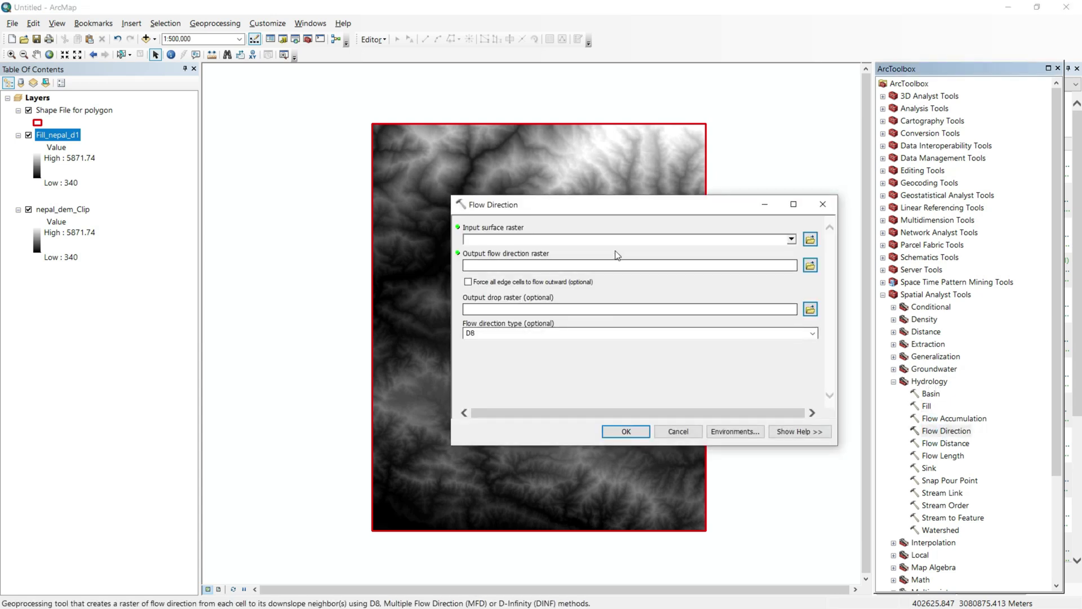
{"action": "left_click", "coordinate": [792, 240]}
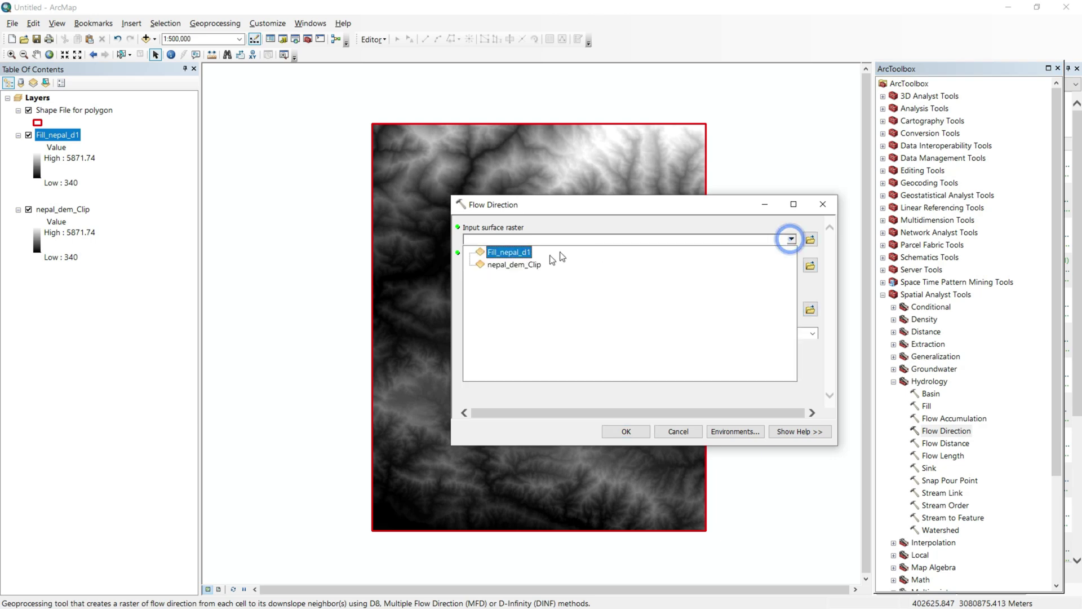
{"action": "left_click", "coordinate": [515, 251]}
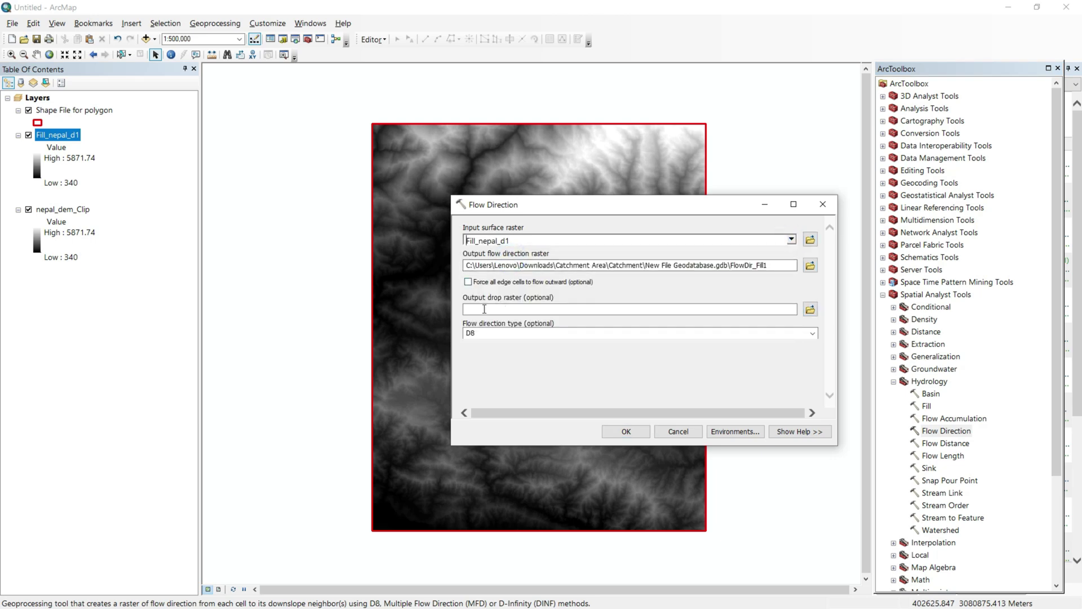
{"action": "left_click", "coordinate": [628, 432]}
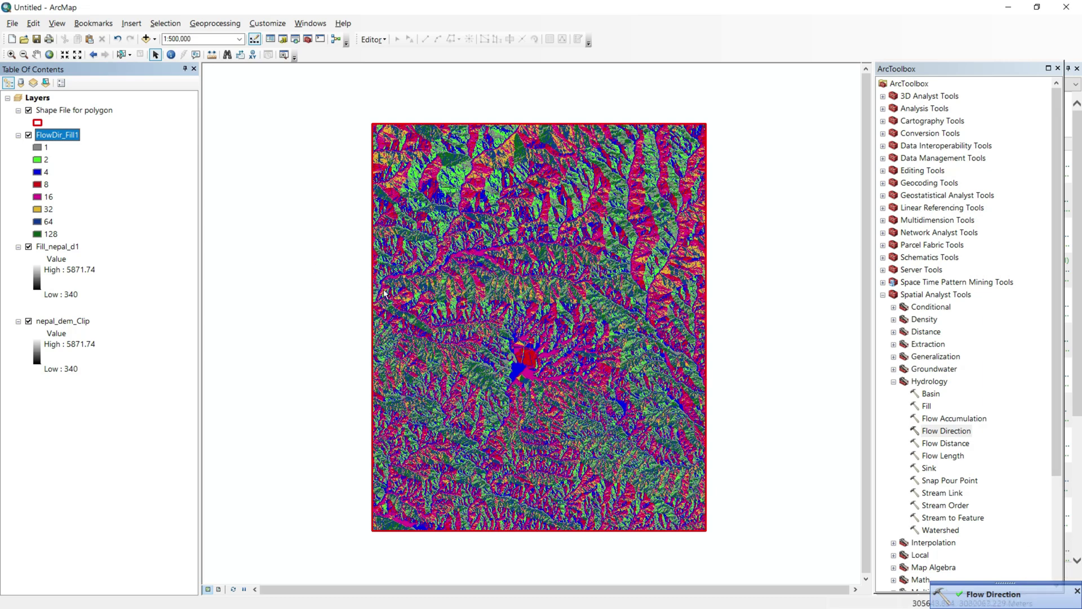
Step: Consult instruction 7, about the Flow Accumulation tool, in the Word document and return to ArcMap
{"action": "key", "text": "alt+Tab"}
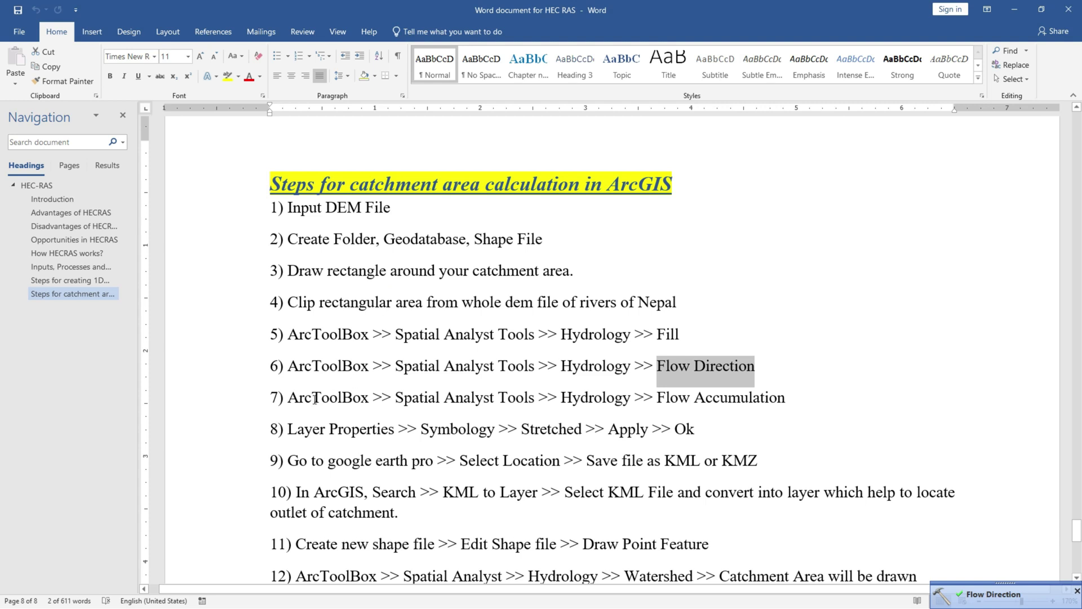
{"action": "left_click_drag", "start_coordinate": [287, 395], "coordinate": [780, 400]}
{"action": "key", "text": "alt+Tab"}
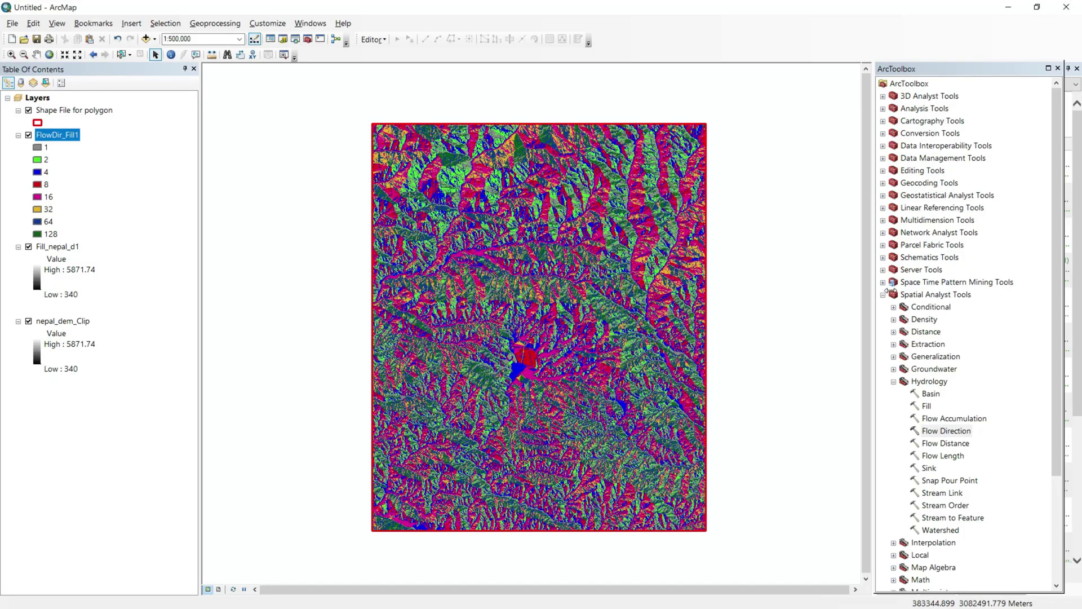
Step: Run the Flow Accumulation tool on FlowDir_Fill1 with FLOAT output and the D8 type, and inspect the resulting stream lines
{"action": "double_click", "coordinate": [952, 419]}
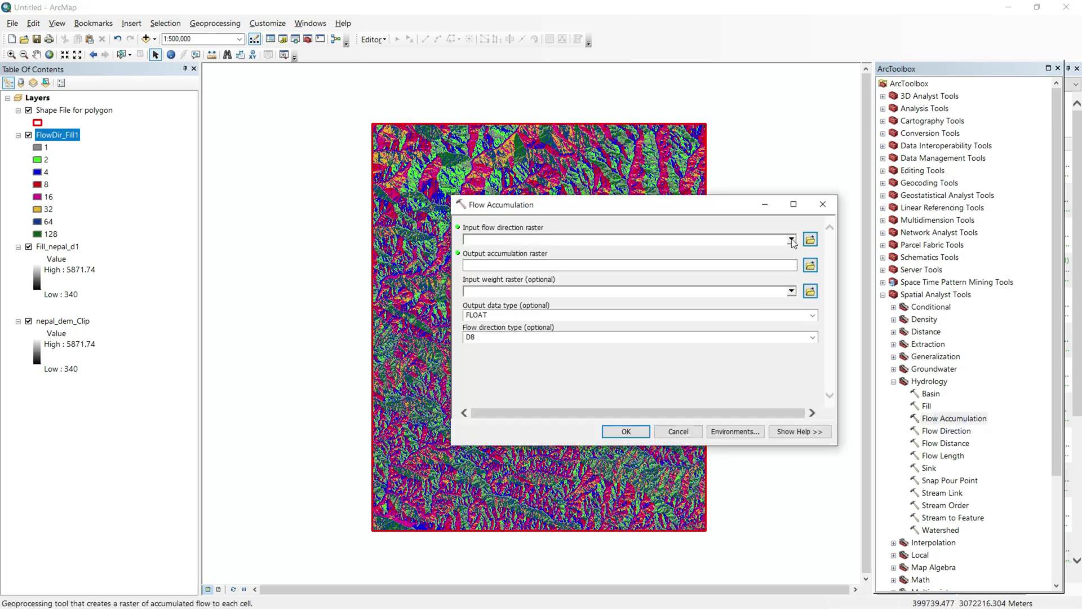
{"action": "left_click", "coordinate": [791, 239]}
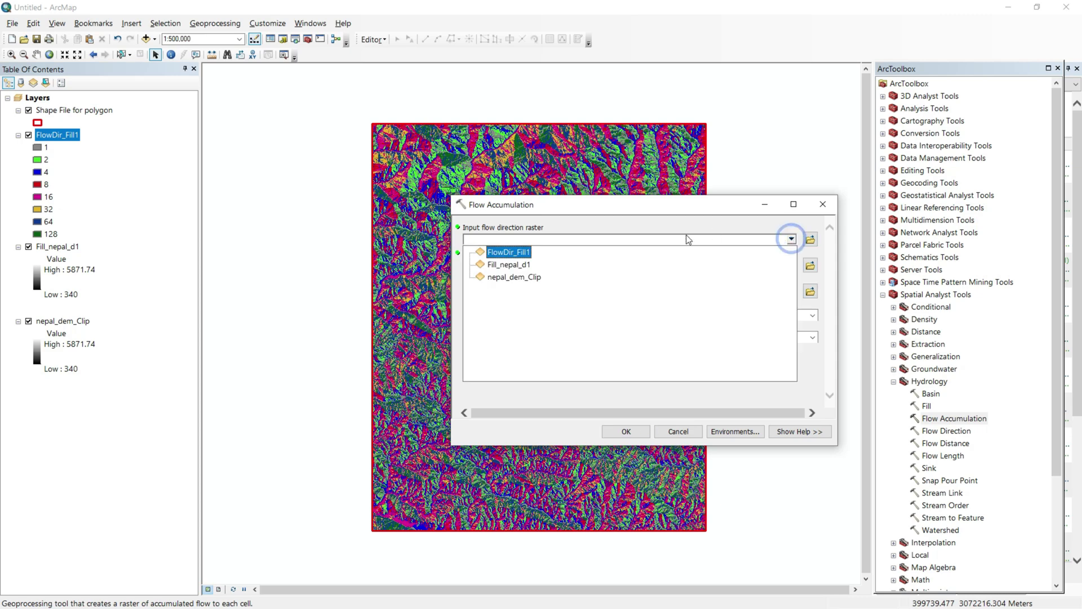
{"action": "left_click", "coordinate": [520, 255]}
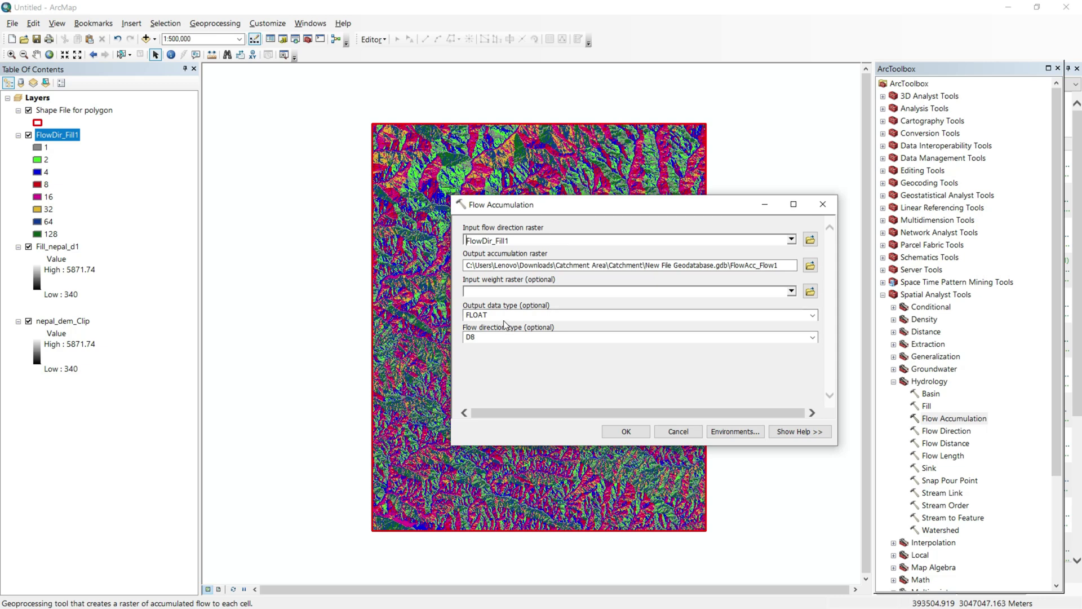
{"action": "left_click", "coordinate": [627, 431]}
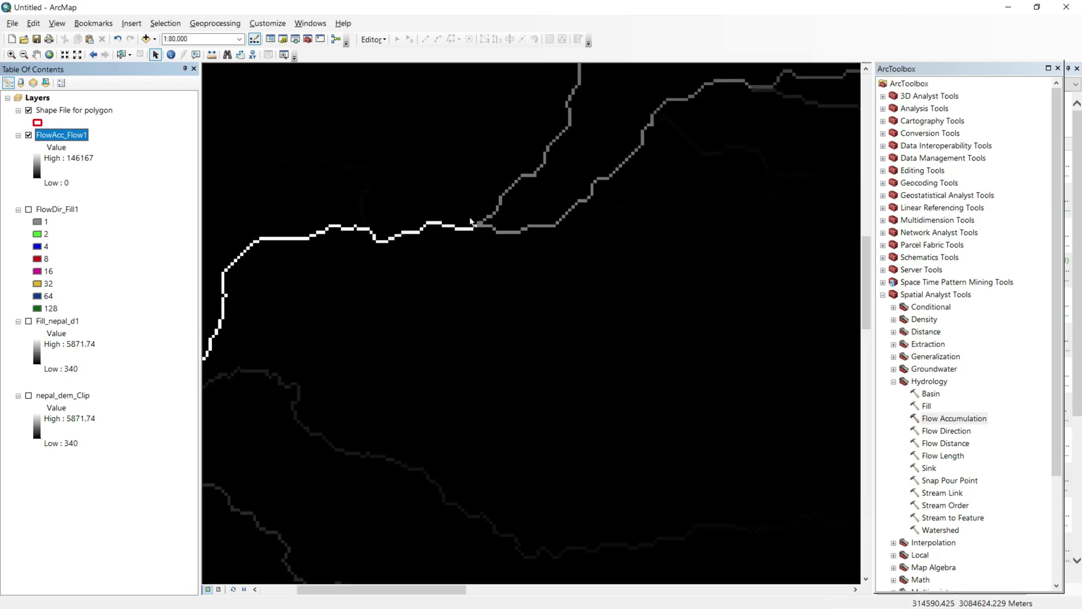
{"action": "scroll", "coordinate": [523, 177], "scroll_direction": "up", "scroll_amount": 2}
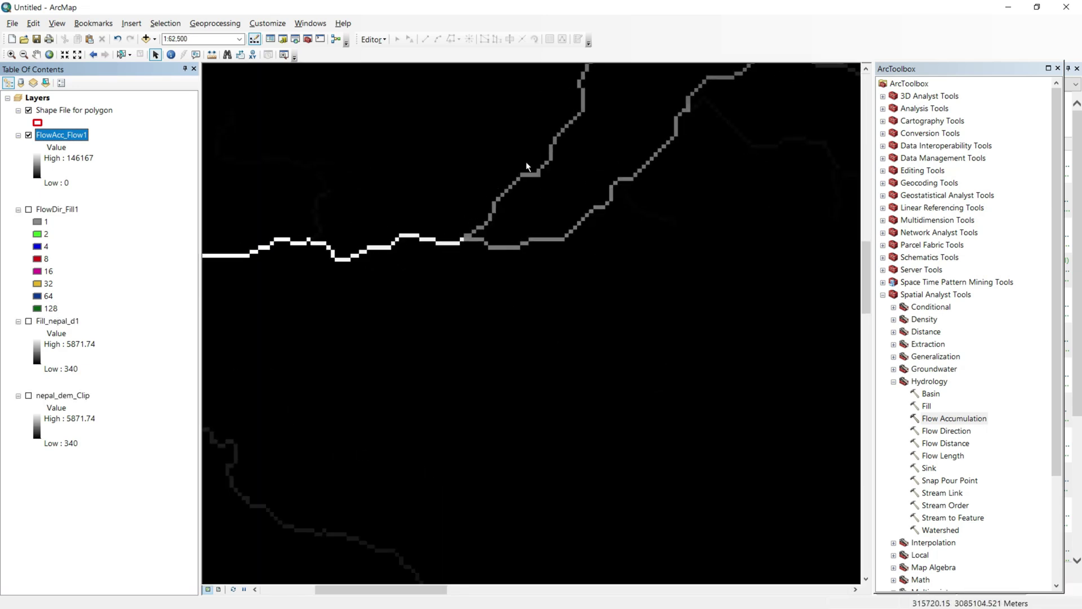
{"action": "scroll", "coordinate": [569, 239], "scroll_direction": "down", "scroll_amount": 1}
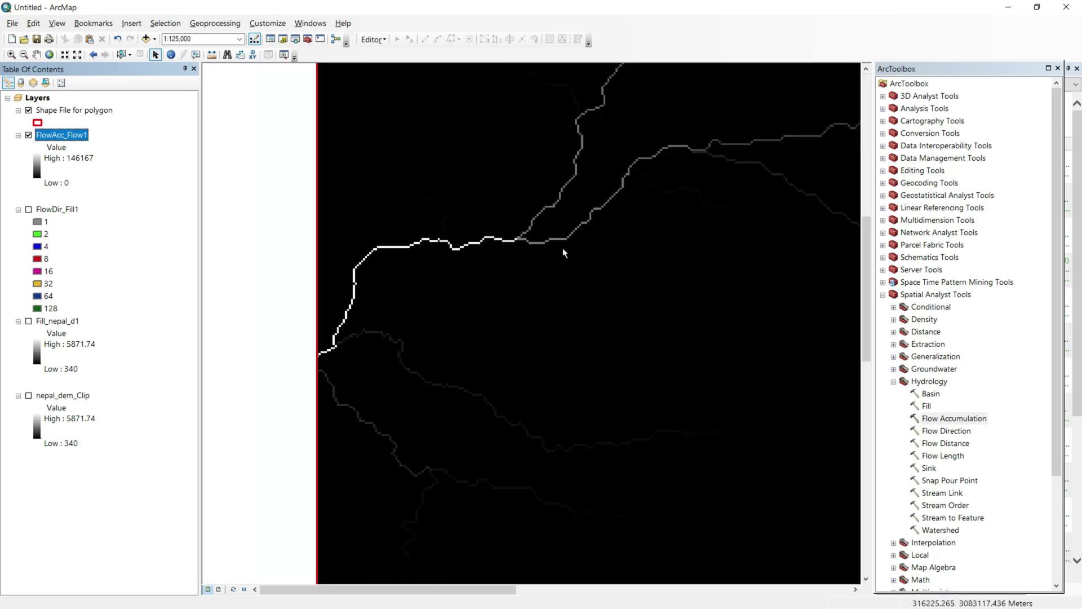
Step: Consult instruction 8, about the Stretched layer symbology, in the Word document and return to ArcMap
{"action": "key", "text": "alt+Tab"}
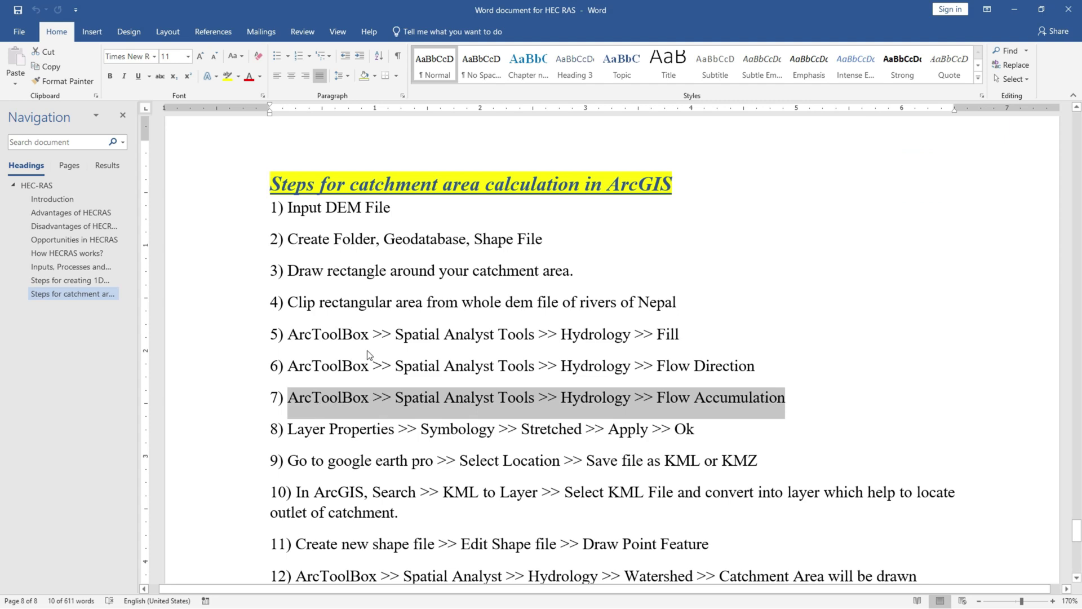
{"action": "scroll", "coordinate": [338, 363], "scroll_direction": "down", "scroll_amount": 1}
{"action": "left_click_drag", "start_coordinate": [279, 374], "coordinate": [701, 376]}
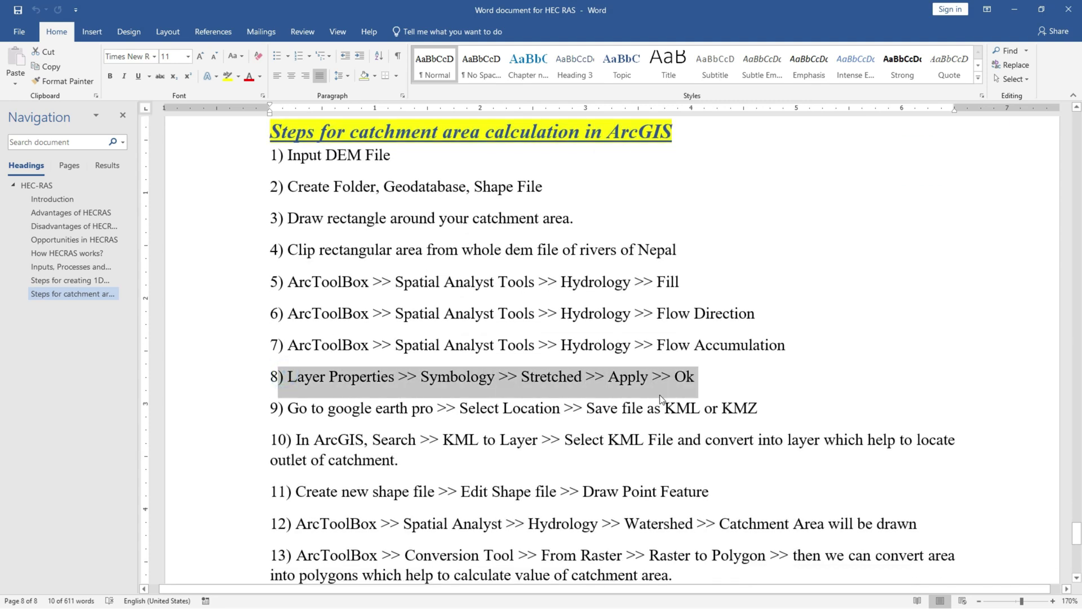
{"action": "key", "text": "alt+Tab"}
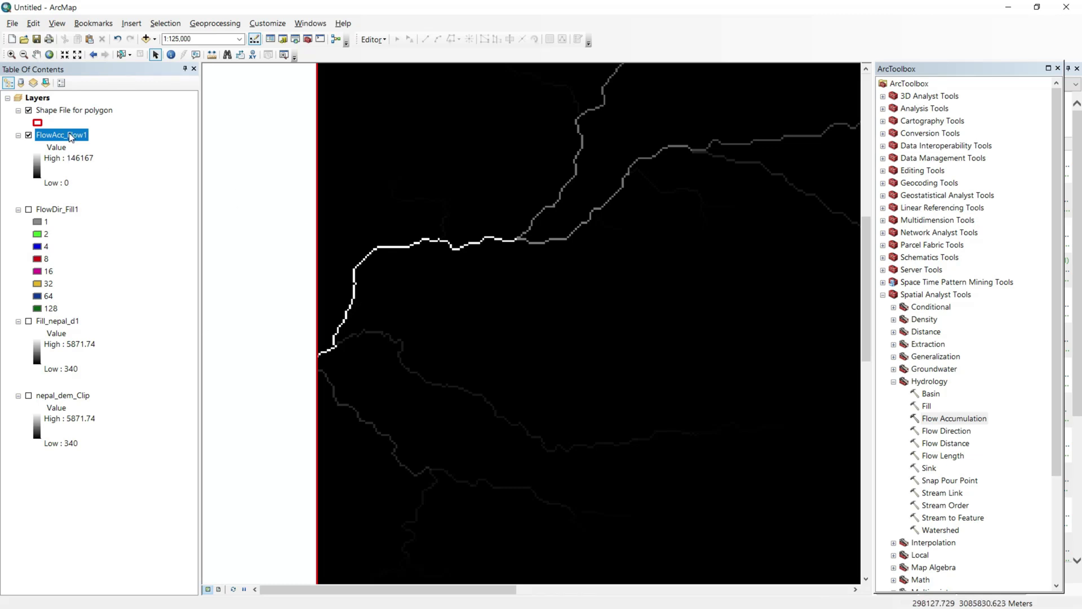
Step: Apply the Stretched symbology to the FlowAcc_Flow1 layer in its layer properties
{"action": "right_click", "coordinate": [70, 138]}
{"action": "left_click", "coordinate": [123, 320]}
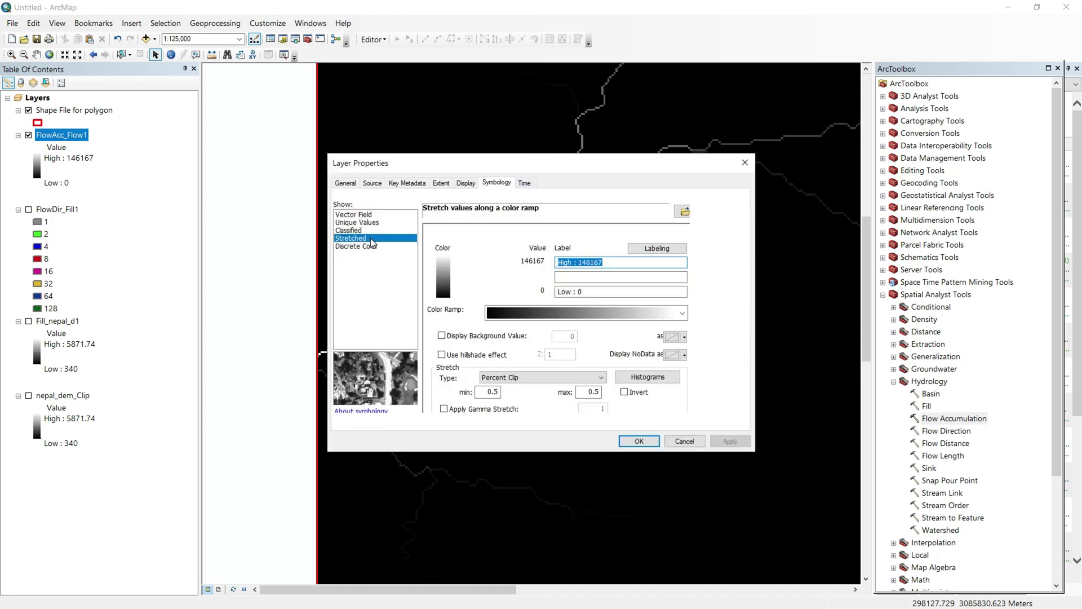
{"action": "left_click", "coordinate": [652, 441]}
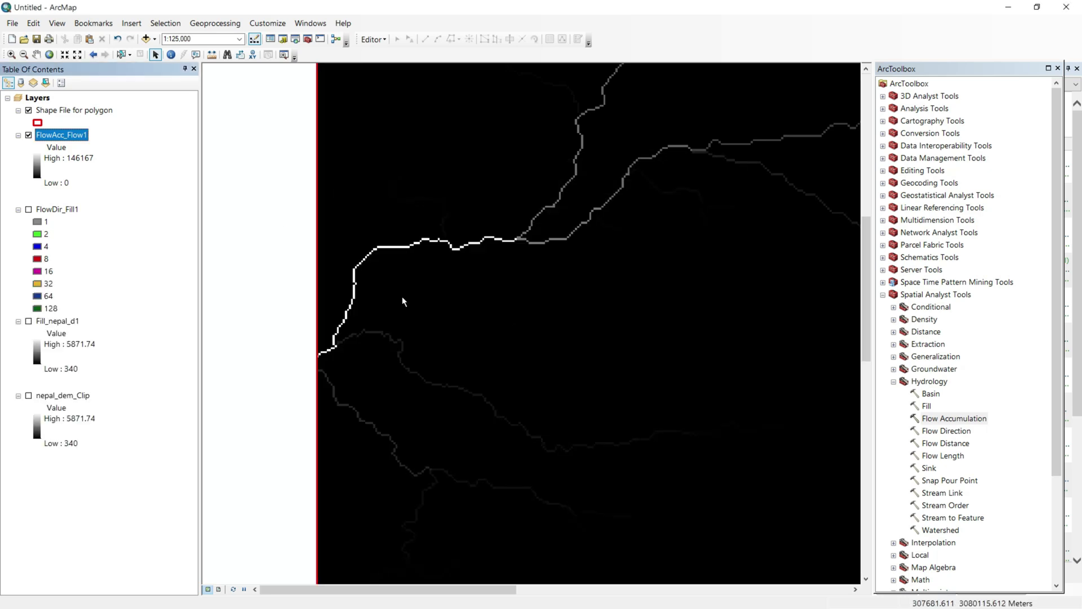
Step: Consult instruction 9, about saving the location as KML or KMZ, in the Word document and switch to Google Earth Pro
{"action": "key", "text": "alt+Tab"}
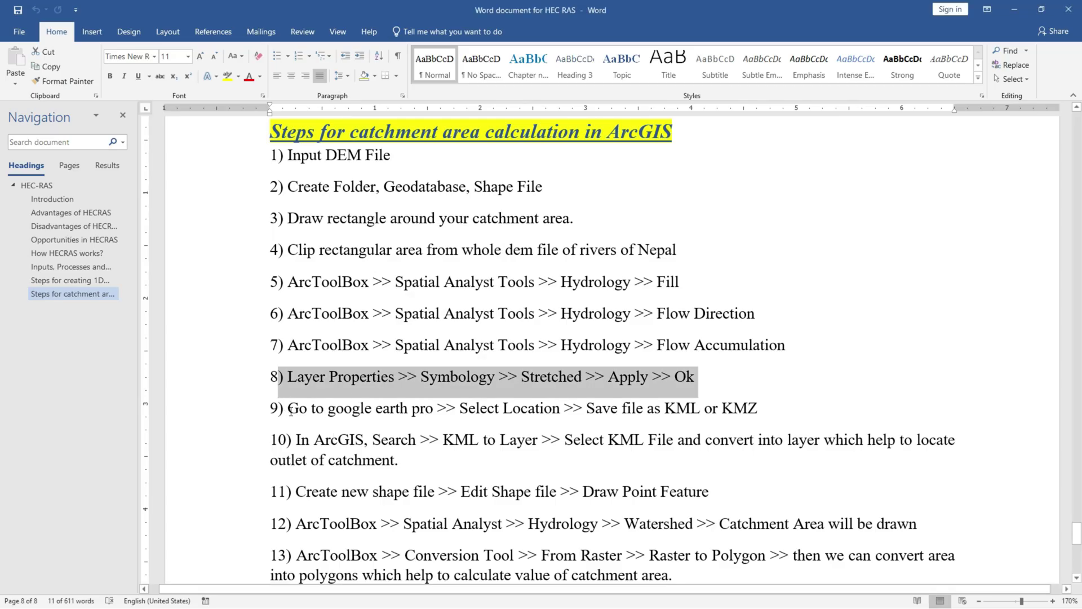
{"action": "left_click_drag", "start_coordinate": [290, 410], "coordinate": [767, 401]}
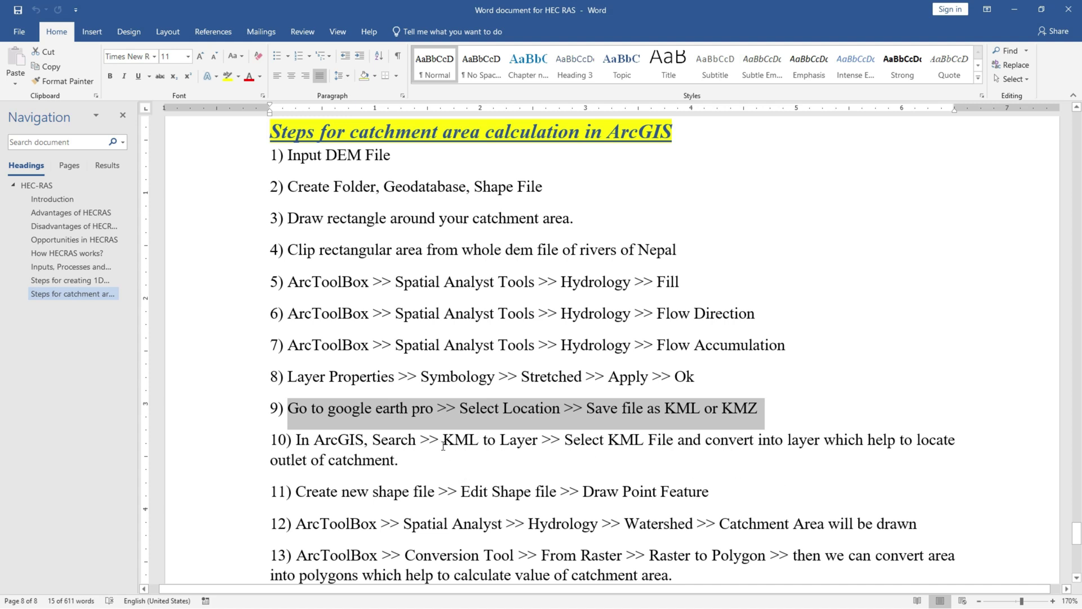
{"action": "key", "text": "alt+Tab"}
{"action": "key", "text": "alt+Tab"}
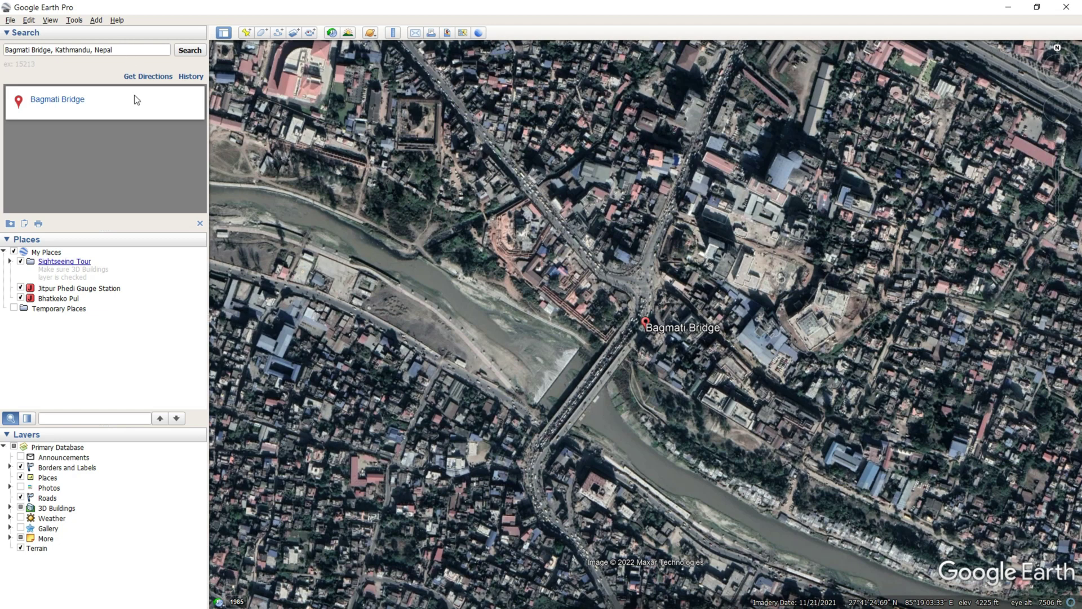
Step: Add a placemark on the river at Bagmati Bridge, named "Bridge Location of Bagmati River Kathmandu"
{"action": "left_click", "coordinate": [246, 33]}
{"action": "left_click_drag", "start_coordinate": [650, 319], "coordinate": [586, 381]}
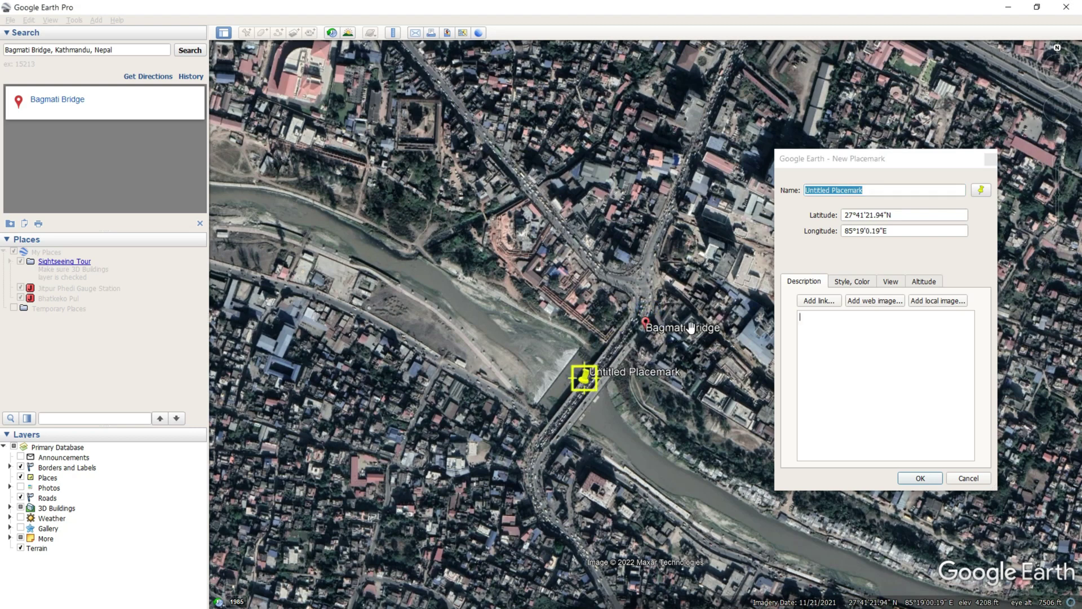
{"action": "left_click", "coordinate": [870, 191]}
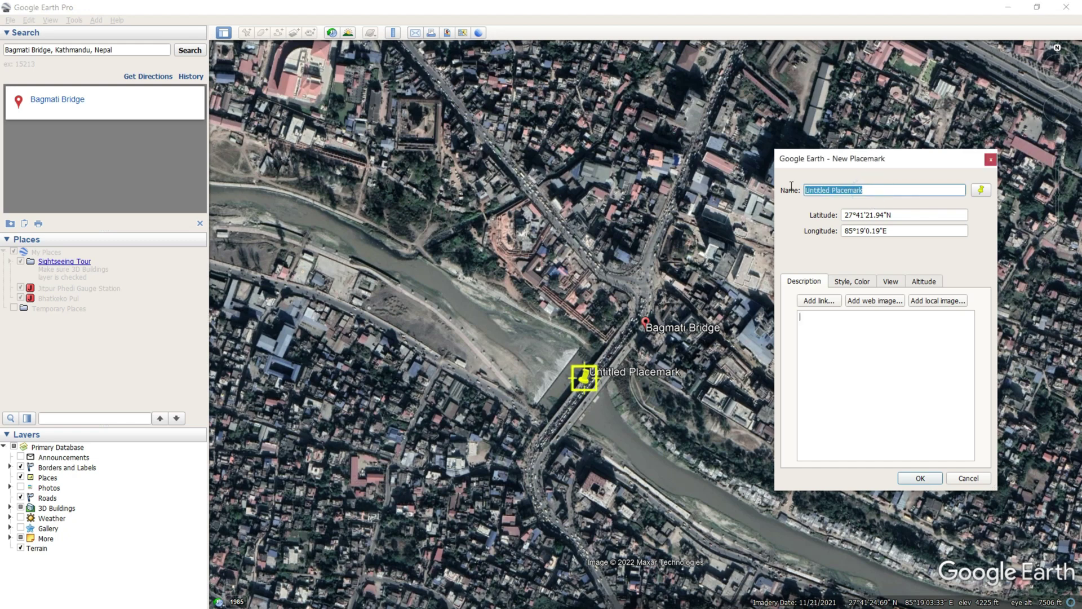
{"action": "type", "text": "Bridg"}
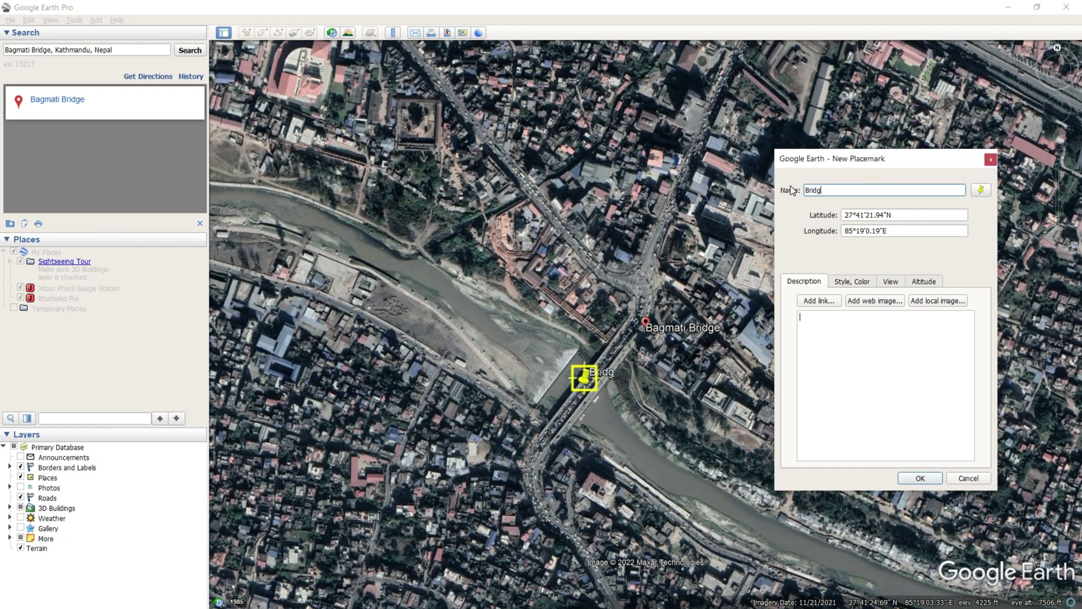
{"action": "type", "text": "e Location of B"}
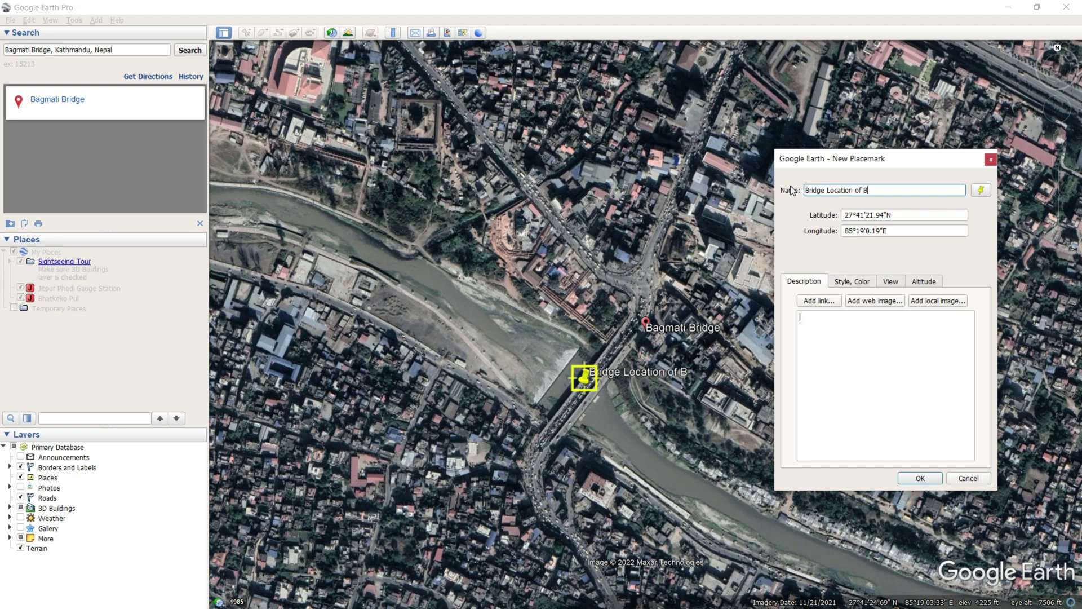
{"action": "type", "text": "agmati River"}
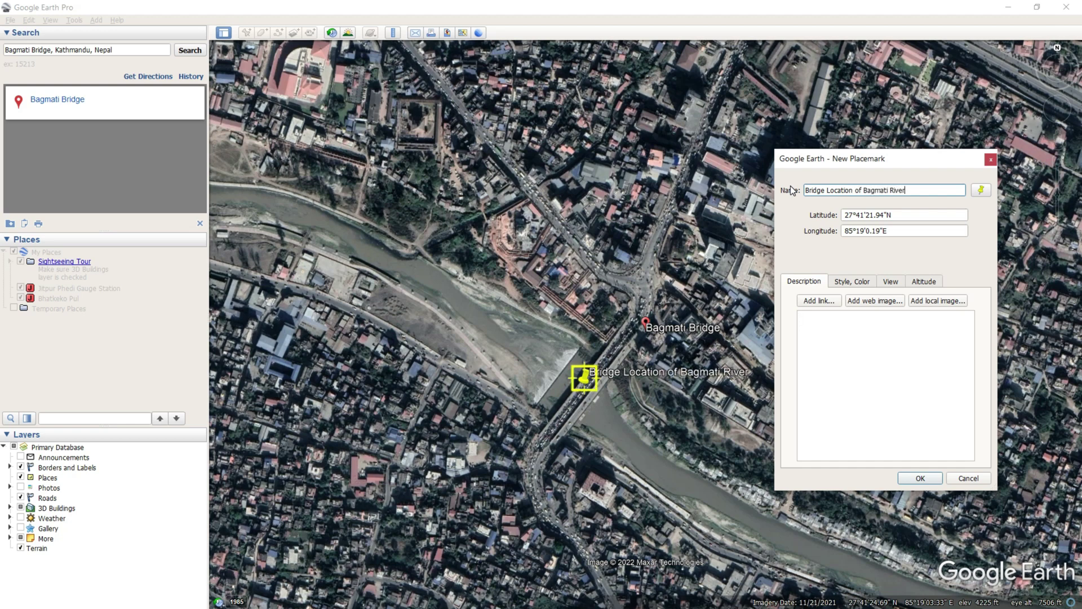
{"action": "type", "text": " Kathmandu"}
{"action": "left_click", "coordinate": [920, 478]}
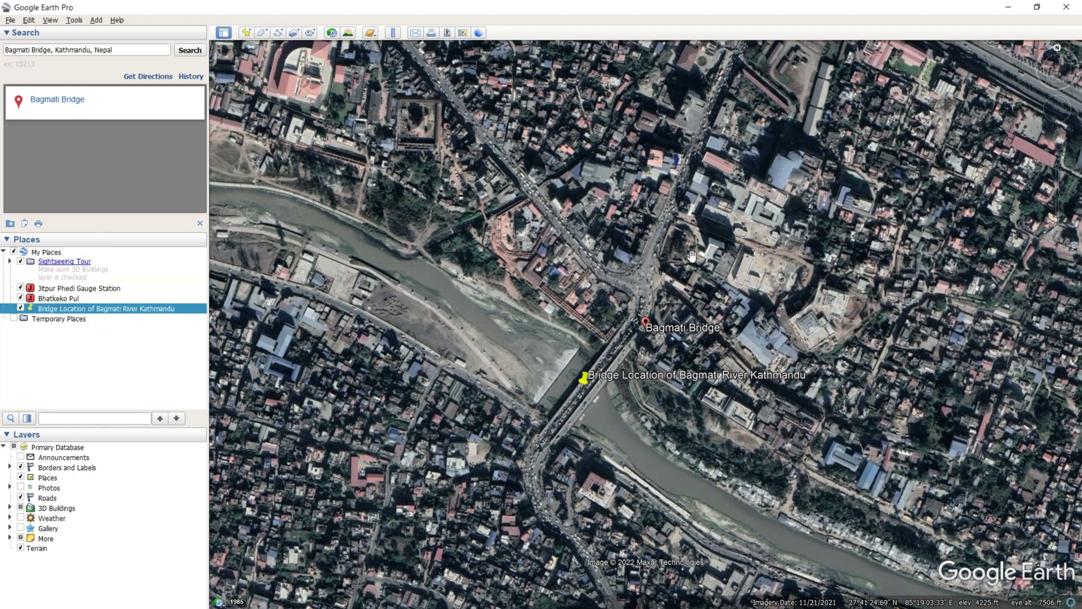
Step: Save the new bridge placemark as a KML file in the Catchment Area folder under Downloads
{"action": "right_click", "coordinate": [95, 312]}
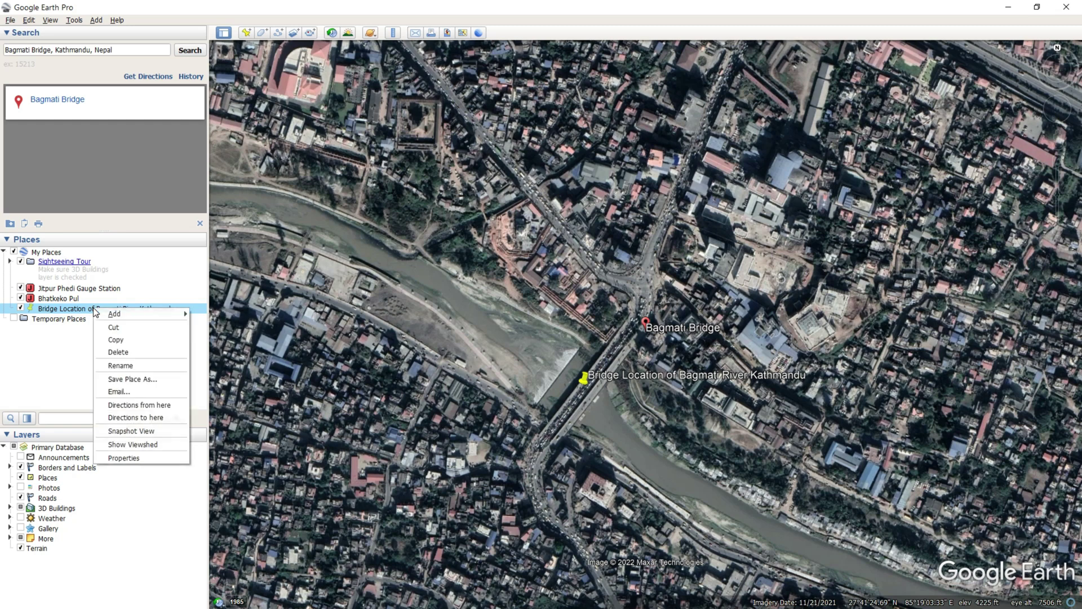
{"action": "left_click", "coordinate": [132, 380]}
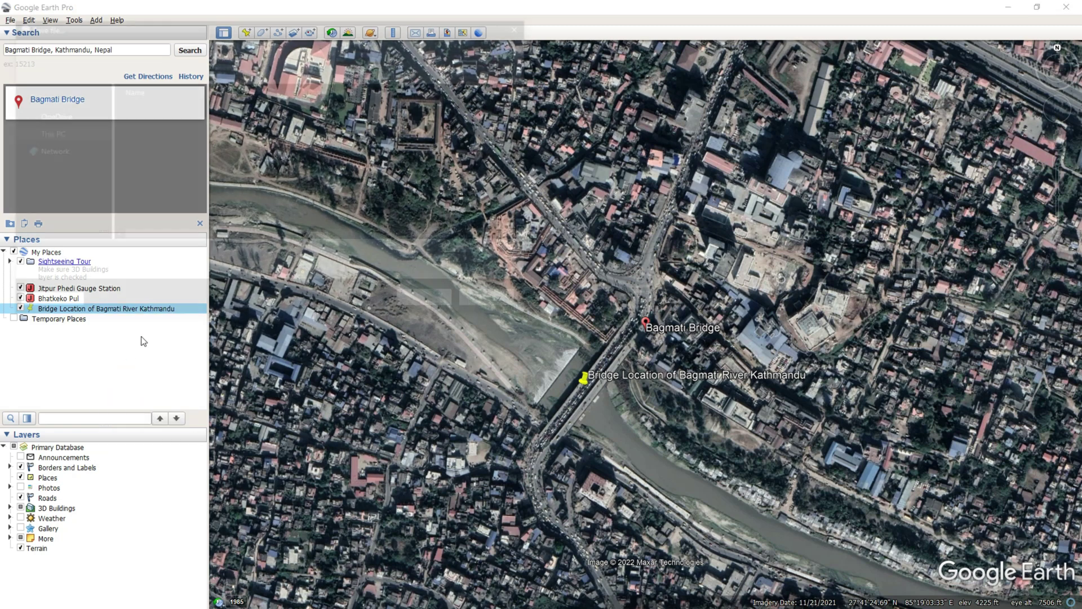
{"action": "left_click", "coordinate": [68, 102]}
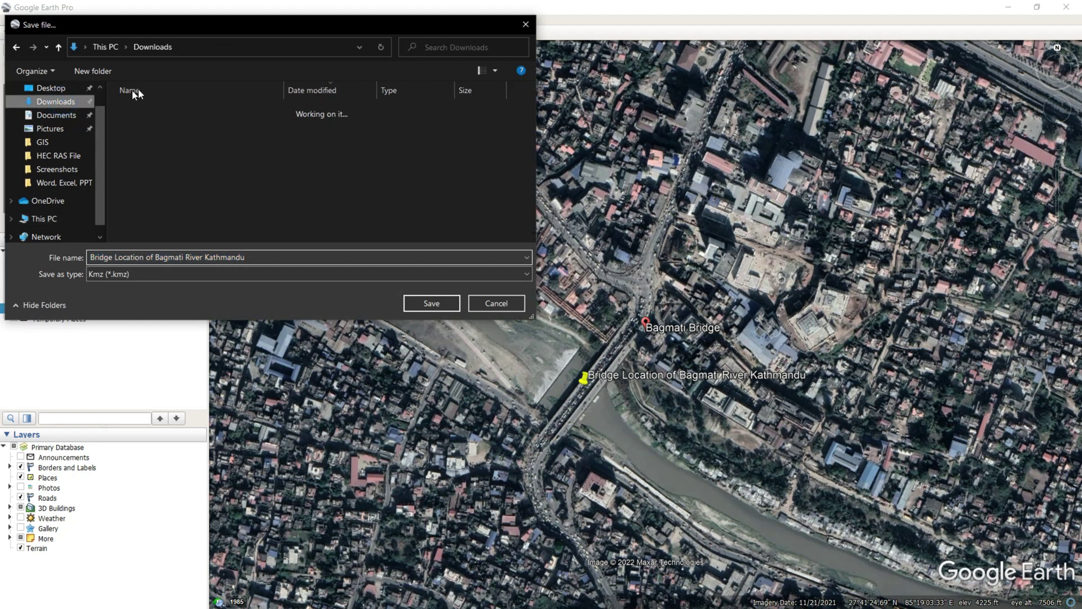
{"action": "double_click", "coordinate": [161, 126]}
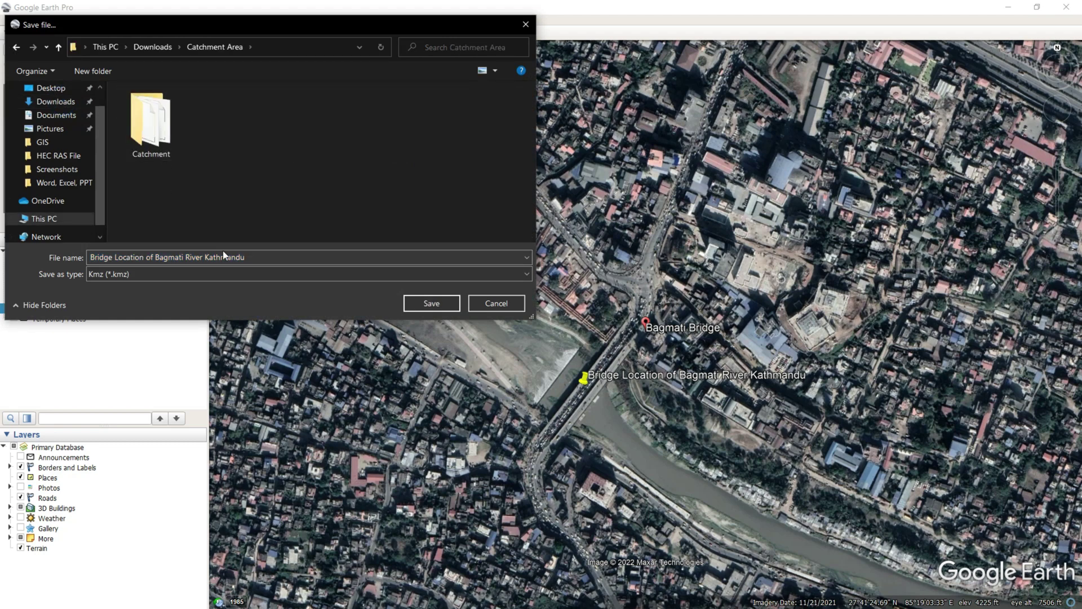
{"action": "left_click", "coordinate": [178, 275]}
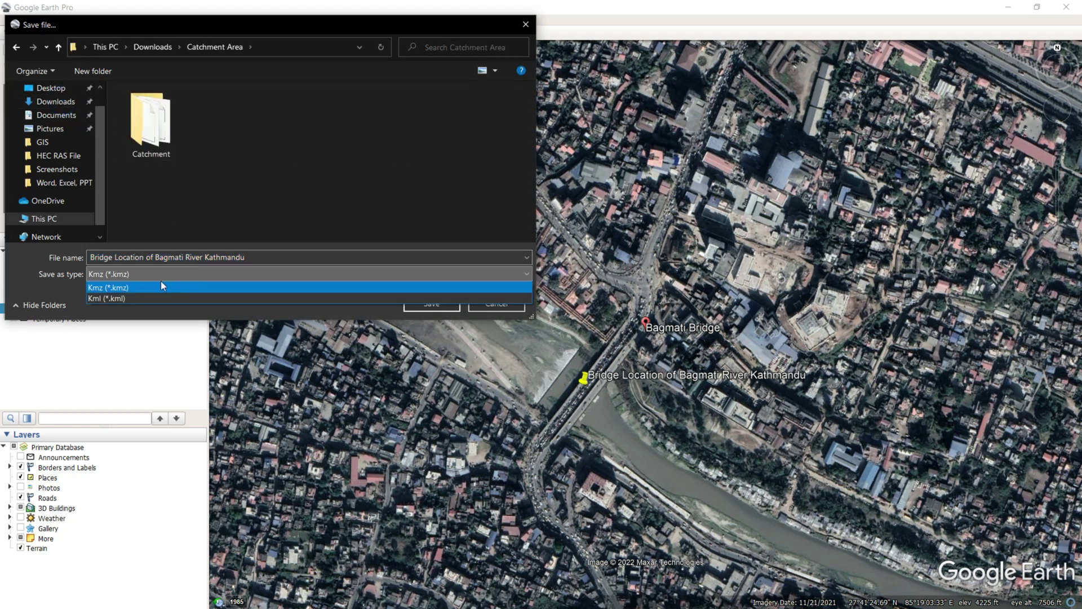
{"action": "left_click", "coordinate": [143, 294]}
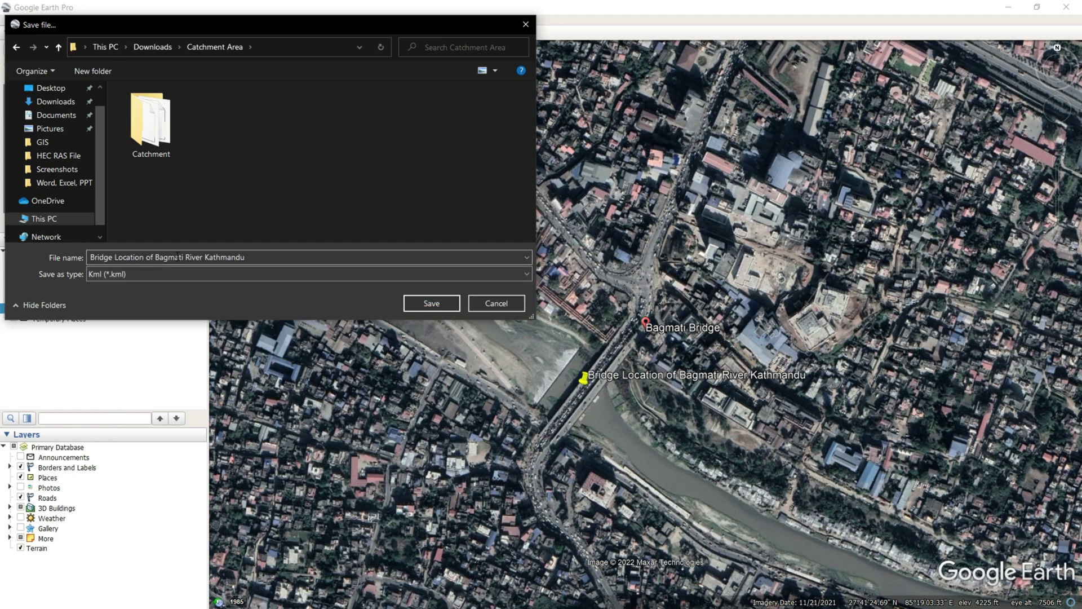
{"action": "left_click", "coordinate": [431, 303]}
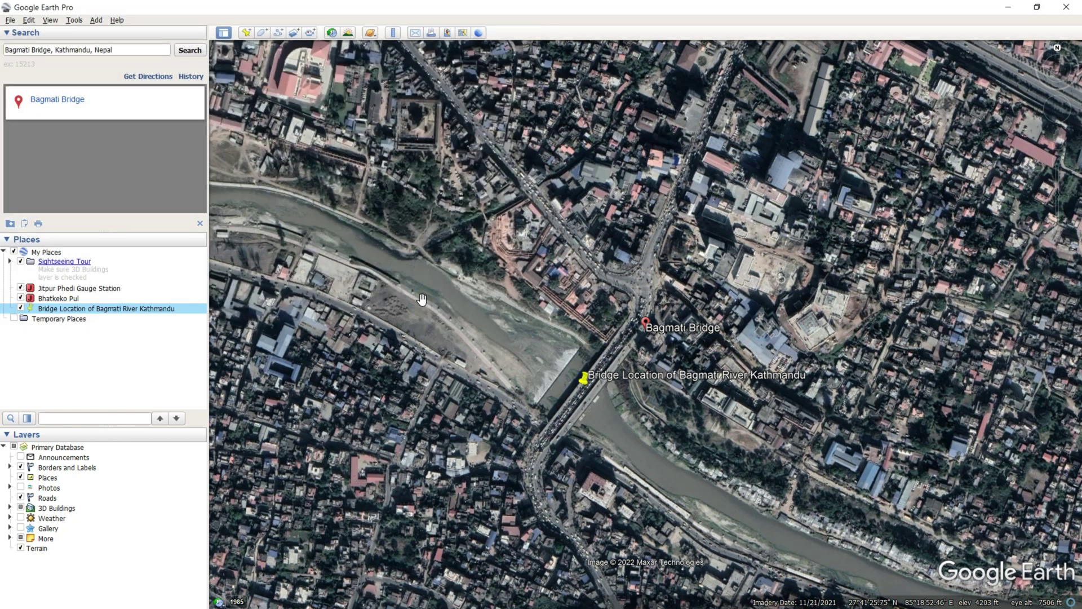
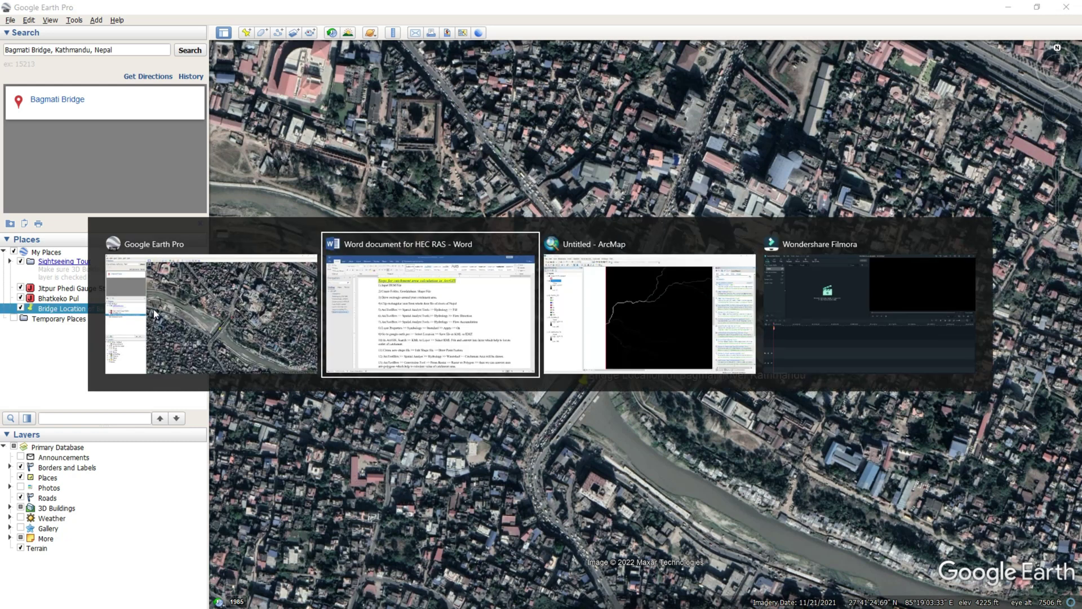
Step: Consult instruction 10, about converting the KML file to a layer, in the Word document and switch to ArcMap
{"action": "left_click", "coordinate": [323, 363]}
{"action": "scroll", "coordinate": [321, 364], "scroll_direction": "down", "scroll_amount": 1}
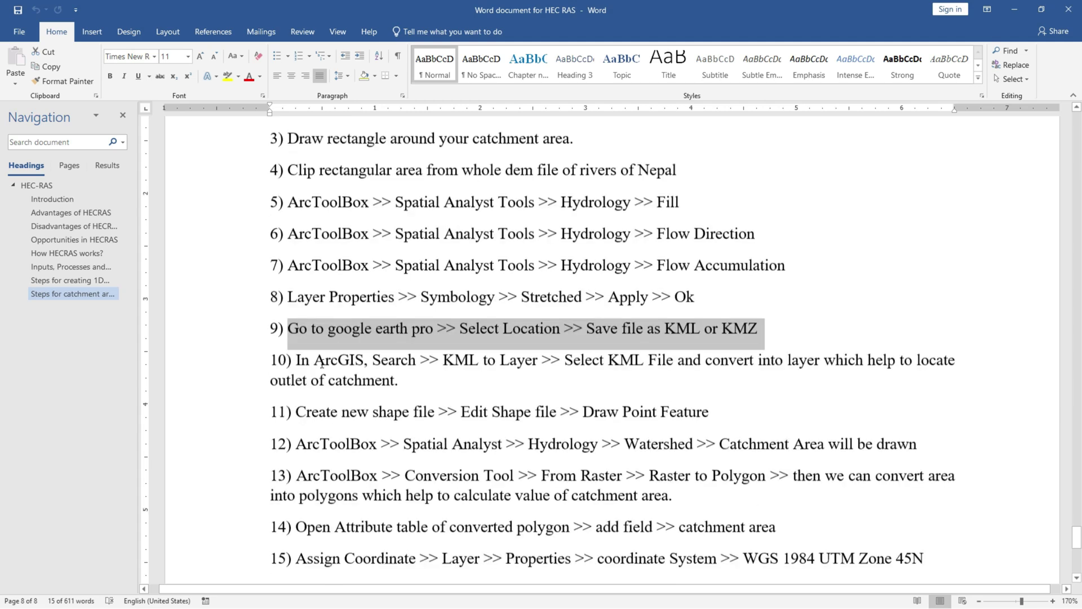
{"action": "left_click_drag", "start_coordinate": [296, 334], "coordinate": [413, 361]}
{"action": "key", "text": "alt+Tab"}
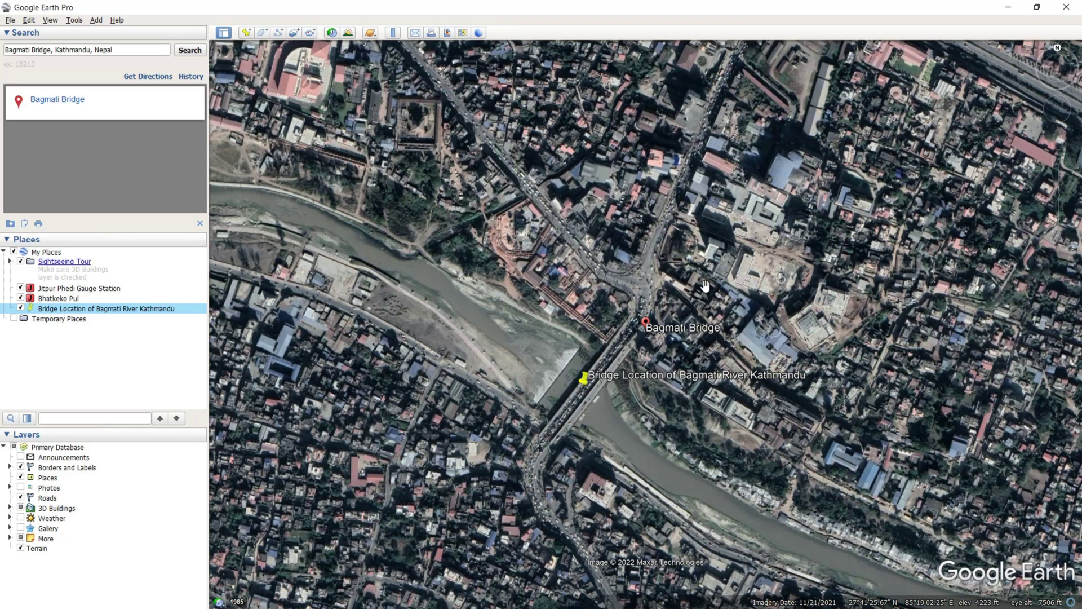
{"action": "key", "text": "alt+Tab"}
{"action": "key", "text": "Tab"}
Step: Run the KML To Layer tool on "Bridge Location of Bagmati River Kathmandu.kml" with the output location and data name filled in by default
{"action": "scroll", "coordinate": [674, 308], "scroll_direction": "up", "scroll_amount": 1}
{"action": "scroll", "coordinate": [680, 298], "scroll_direction": "down", "scroll_amount": 1}
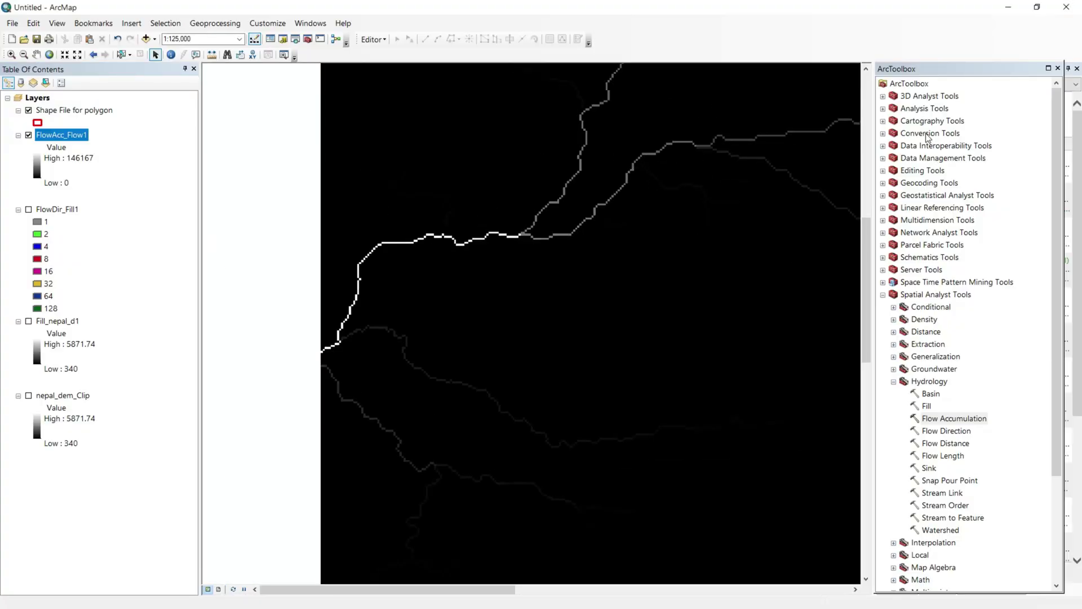
{"action": "left_click", "coordinate": [883, 133]}
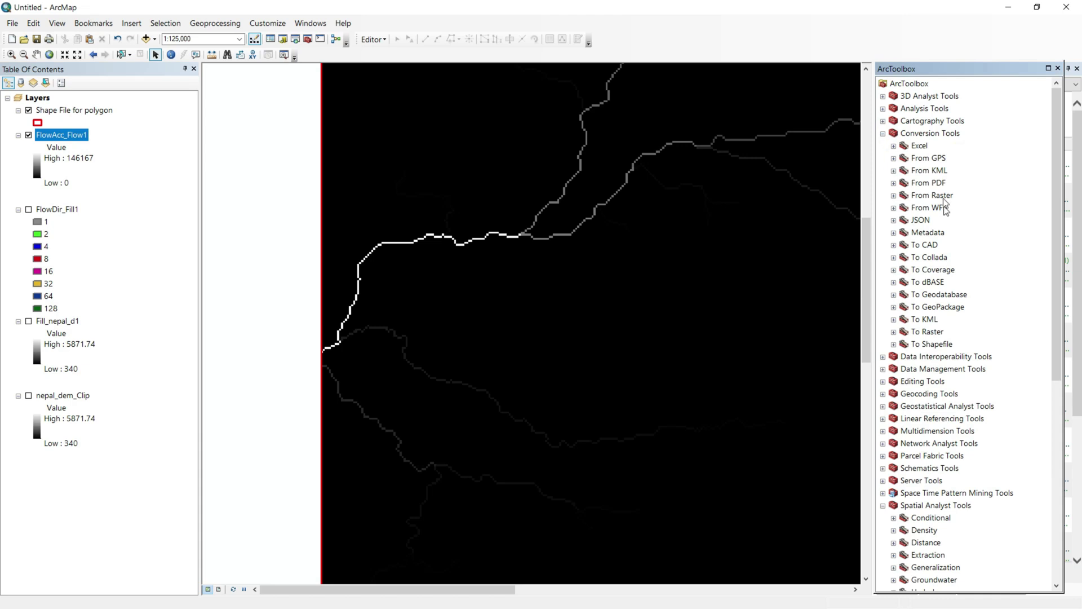
{"action": "left_click", "coordinate": [893, 171]}
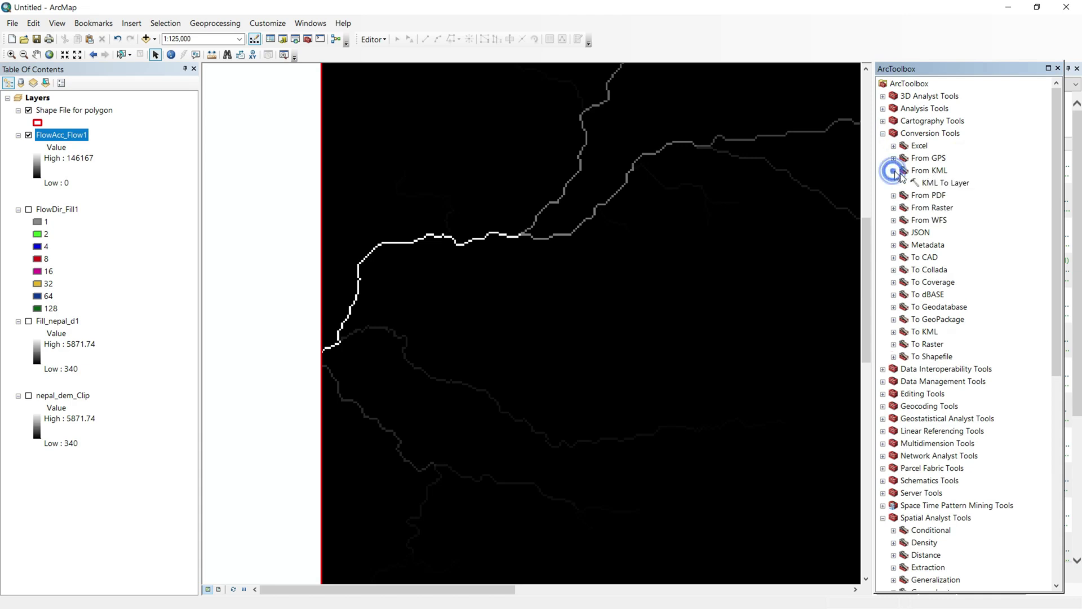
{"action": "double_click", "coordinate": [937, 184]}
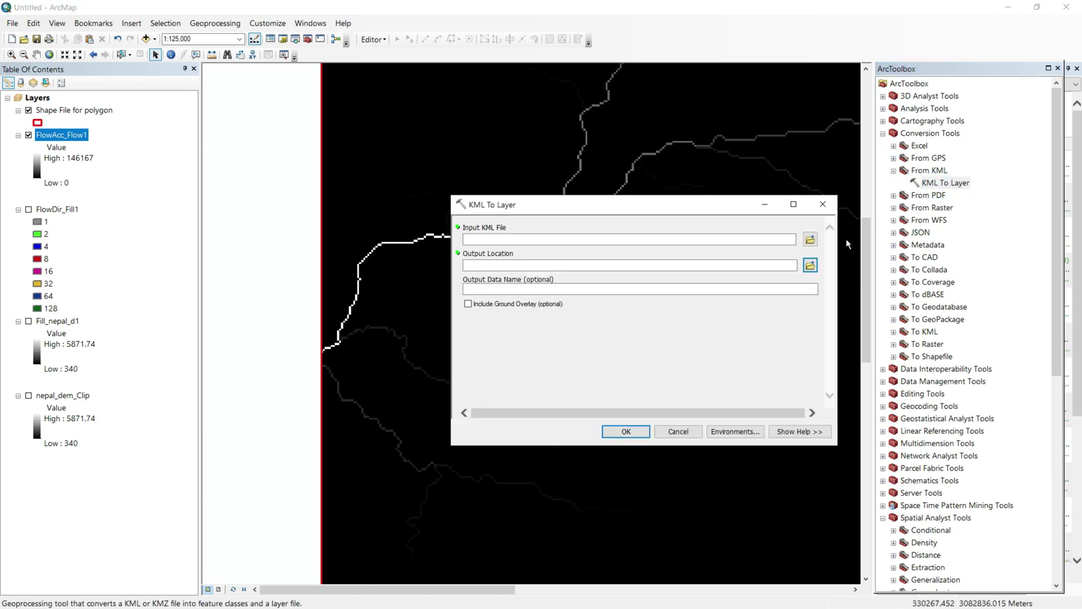
{"action": "left_click", "coordinate": [810, 240]}
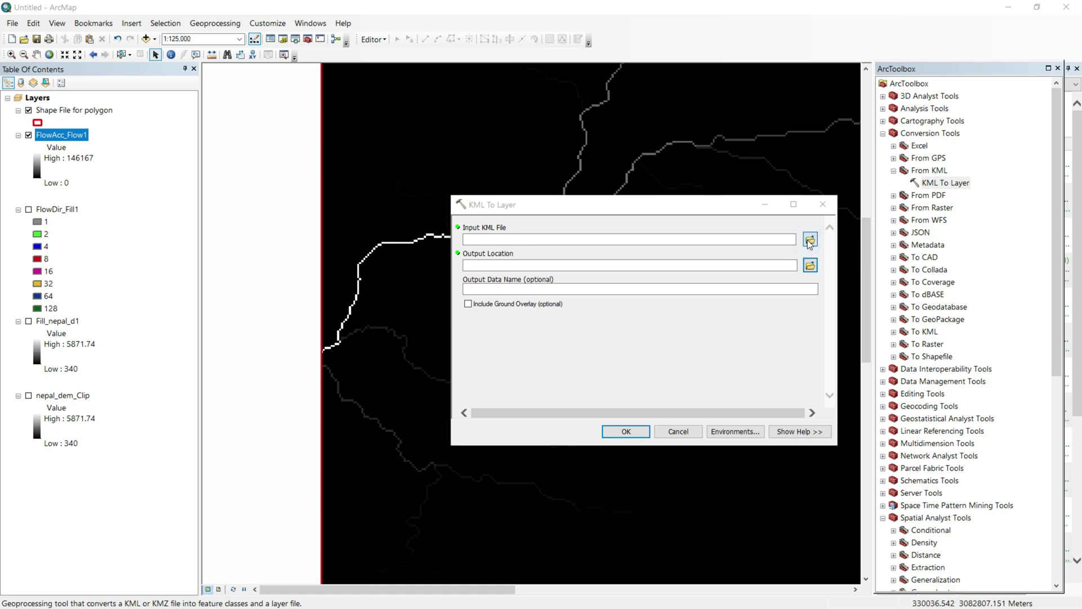
{"action": "left_click", "coordinate": [663, 309]}
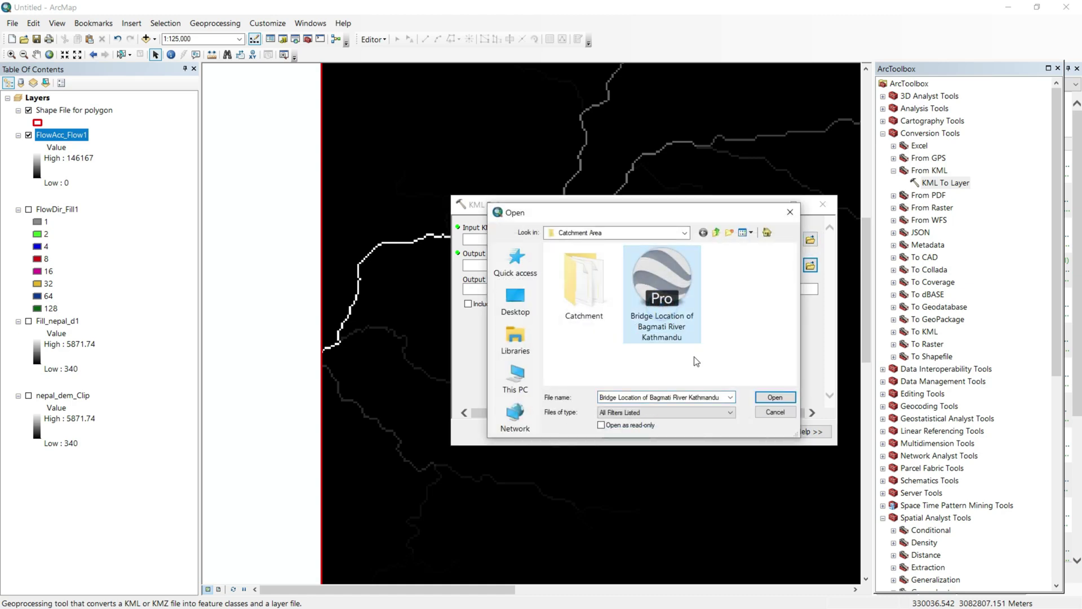
{"action": "left_click", "coordinate": [772, 398]}
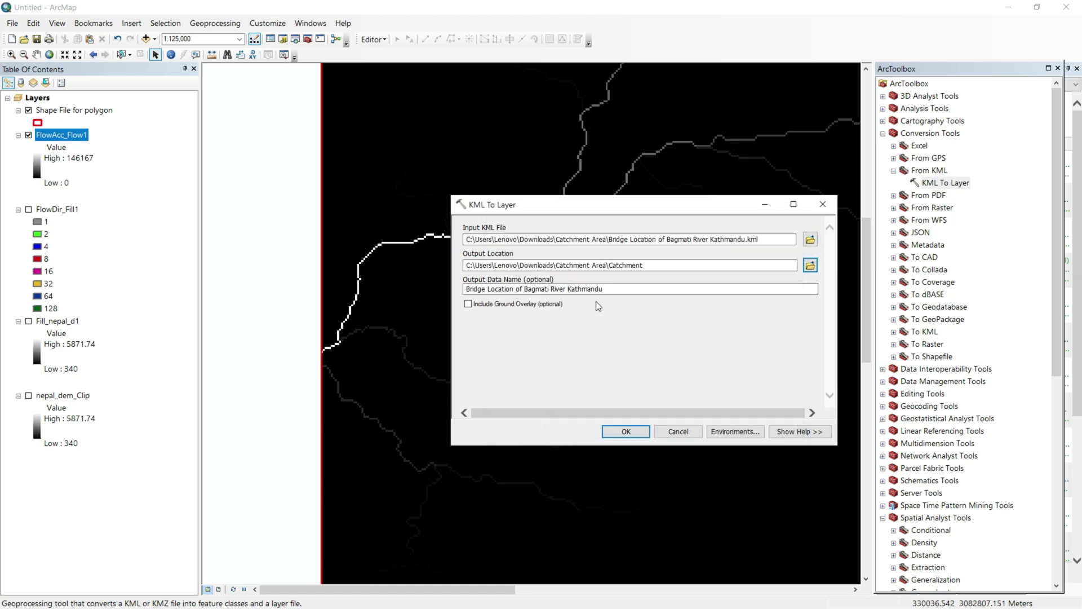
{"action": "left_click", "coordinate": [625, 432]}
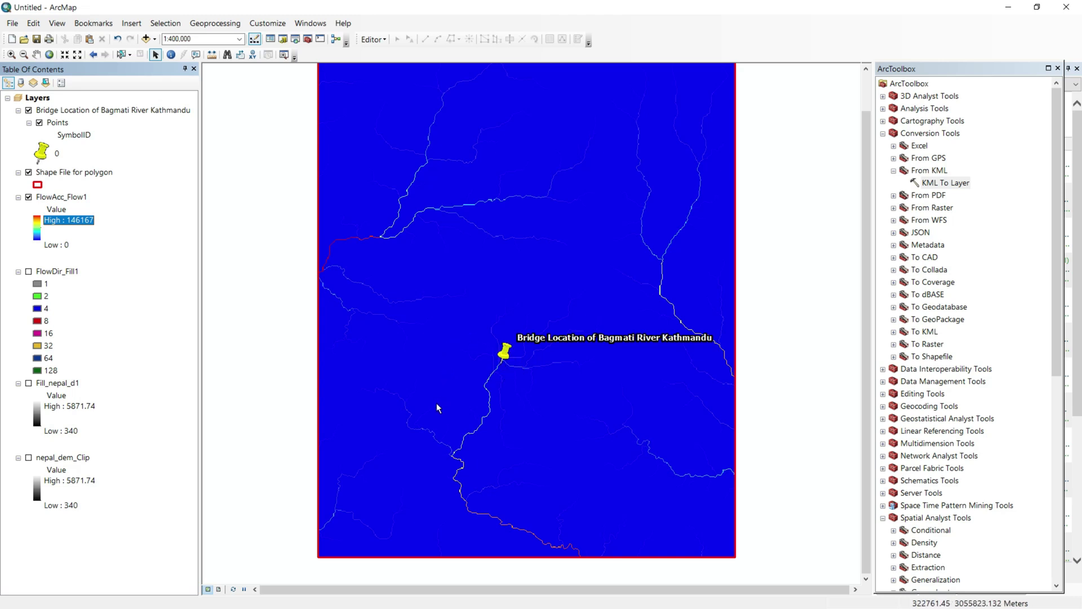
Step: Consult instruction 11, about creating a new shapefile and drawing a point feature, in the Word document
{"action": "key", "text": "alt+Tab"}
{"action": "key", "text": "alt+Tab"}
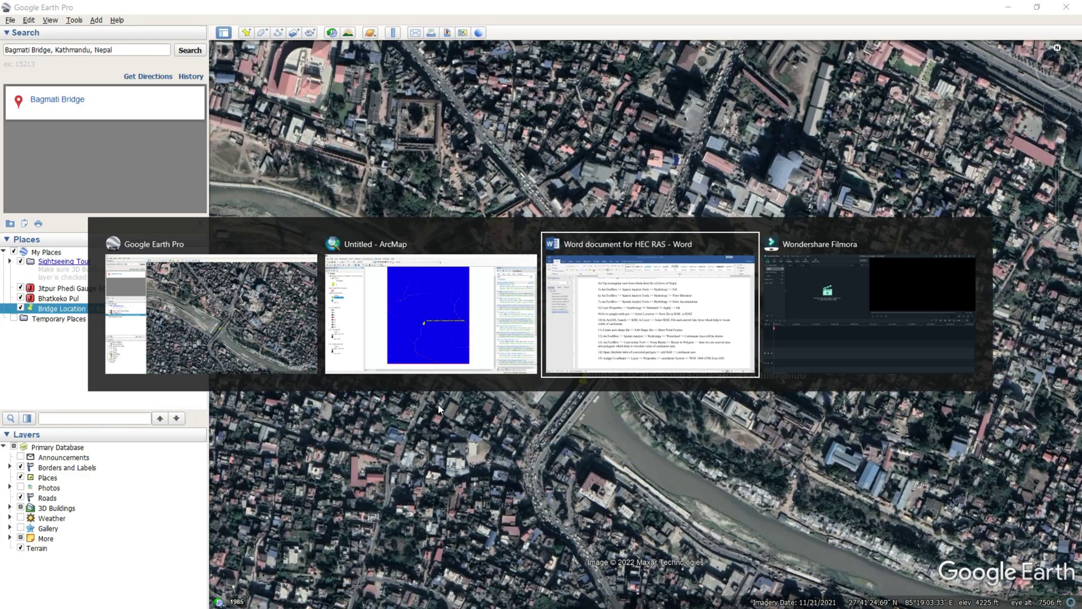
{"action": "key", "text": "Tab"}
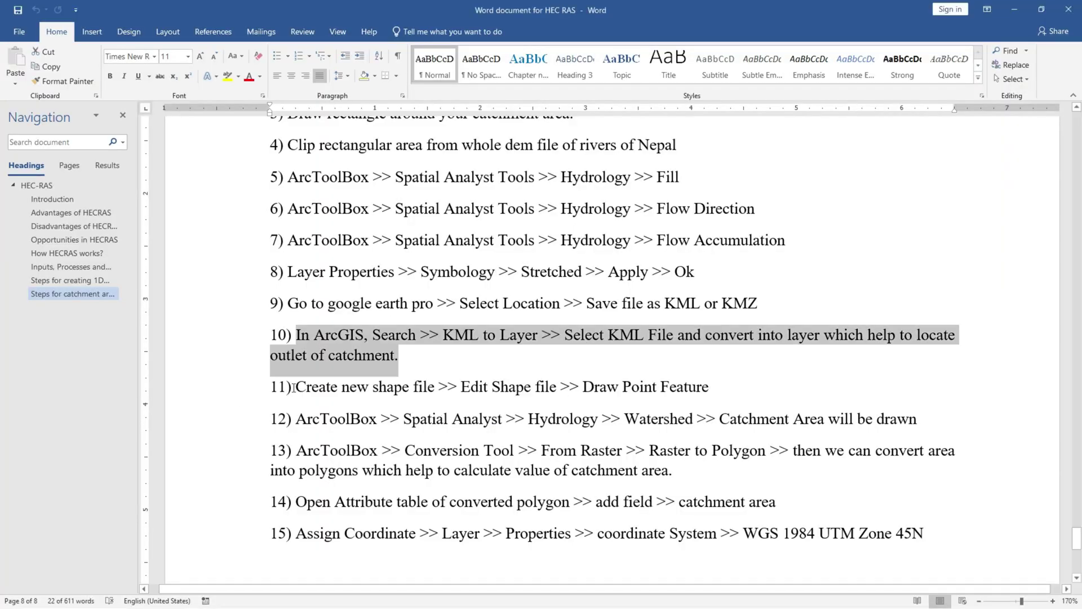
{"action": "left_click", "coordinate": [362, 373]}
{"action": "left_click_drag", "start_coordinate": [593, 372], "coordinate": [691, 389]}
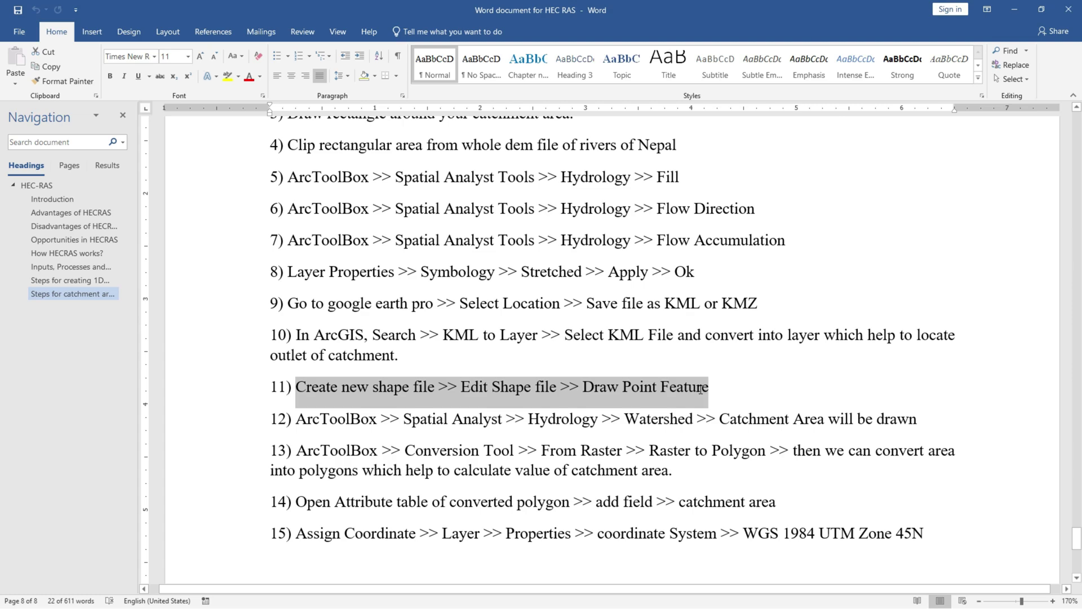
Step: Switch to ArcMap and create a point shapefile named Point Location in the Catchment folder, leaving its coordinate system unknown
{"action": "key", "text": "alt+Tab"}
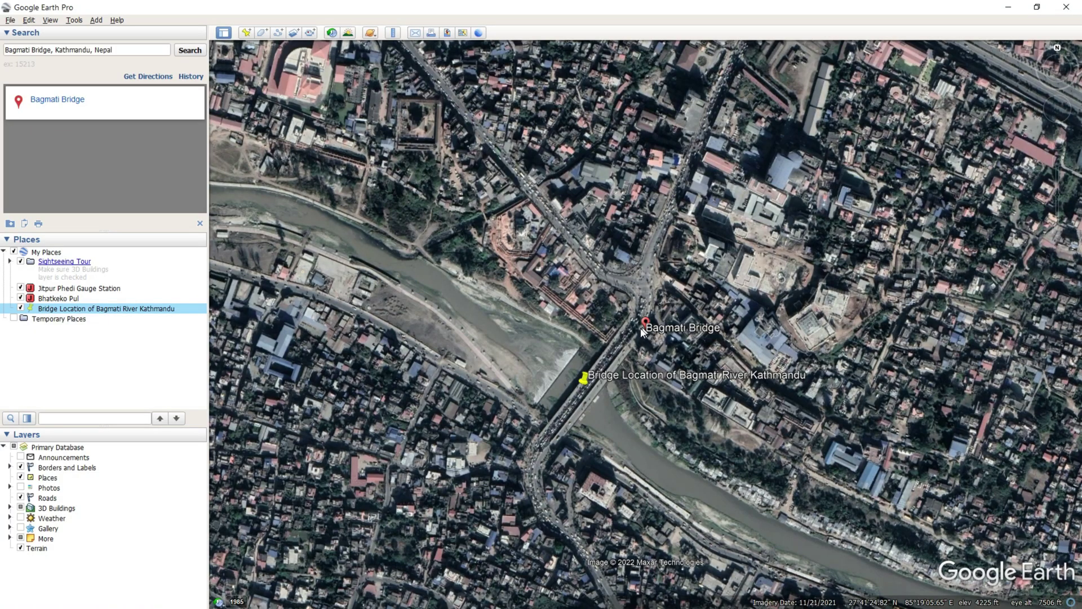
{"action": "key", "text": "alt+Tab"}
{"action": "key", "text": "alt+Tab"}
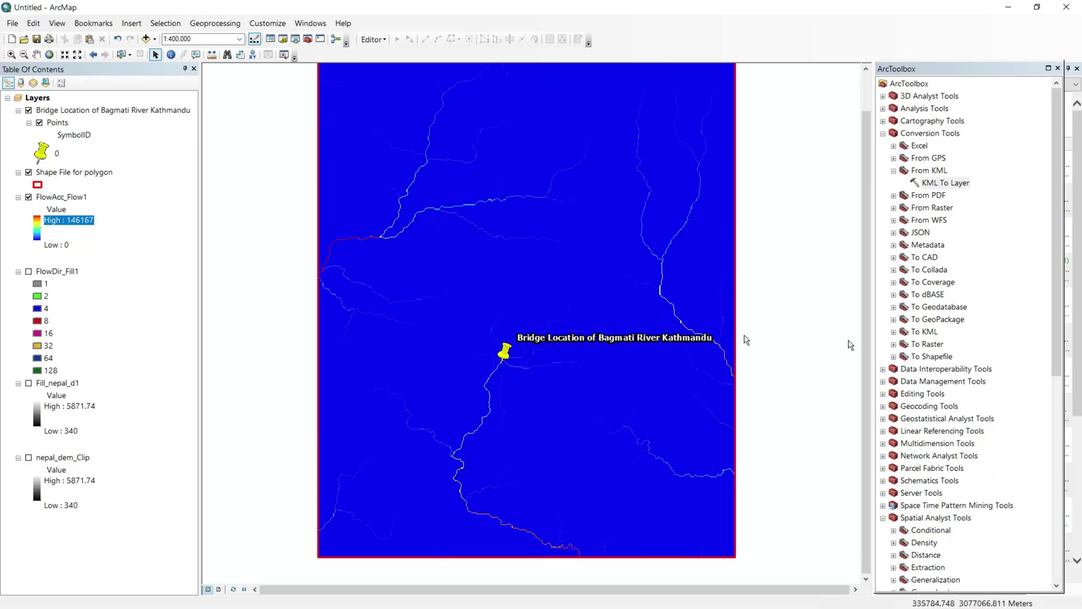
{"action": "left_click", "coordinate": [310, 23]}
{"action": "left_click", "coordinate": [331, 97]}
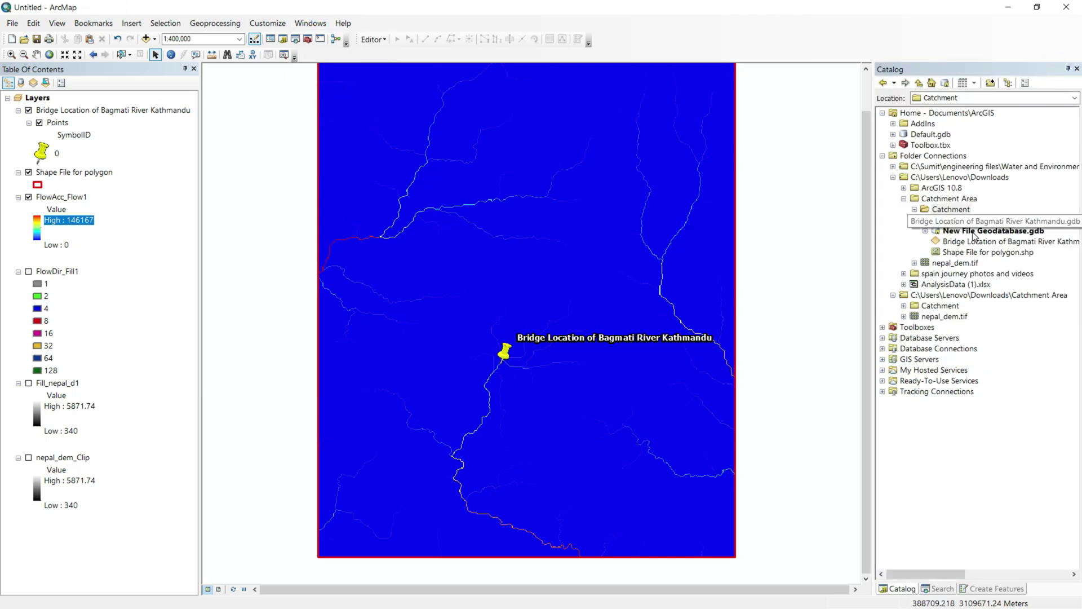
{"action": "right_click", "coordinate": [957, 213]}
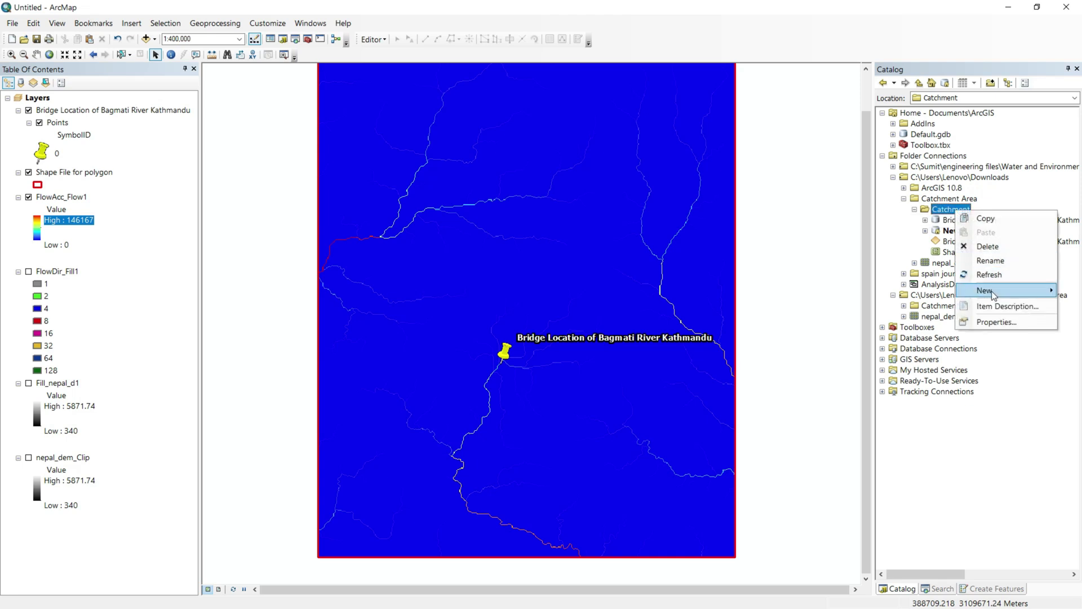
{"action": "mouse_move", "coordinate": [986, 290]}
{"action": "left_click", "coordinate": [839, 409]}
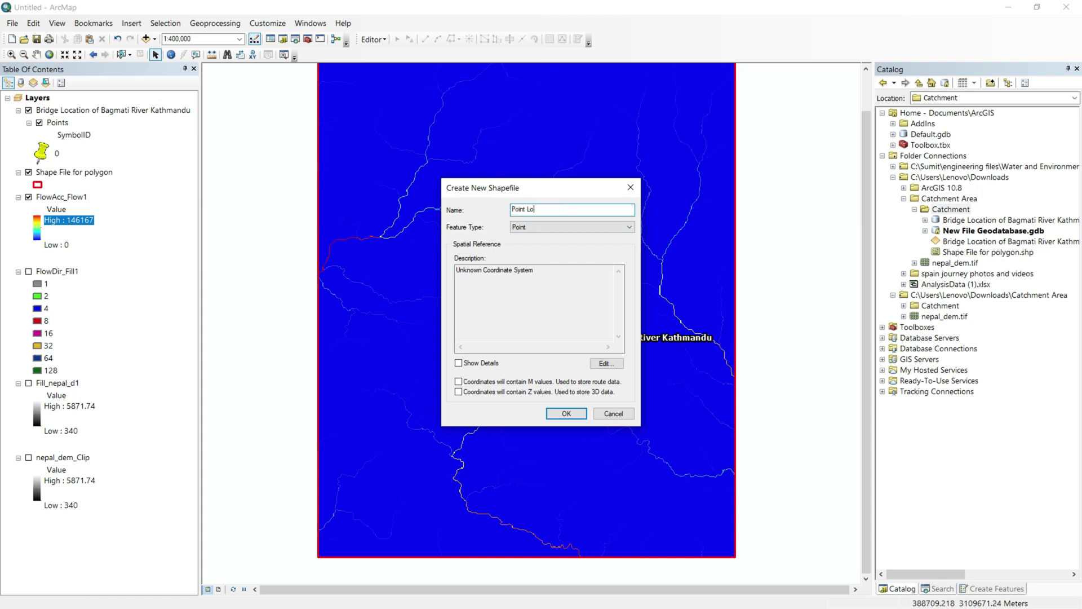
{"action": "left_click", "coordinate": [570, 226]}
{"action": "left_click", "coordinate": [537, 238]}
{"action": "left_click", "coordinate": [561, 411]}
{"action": "left_click", "coordinate": [619, 359]}
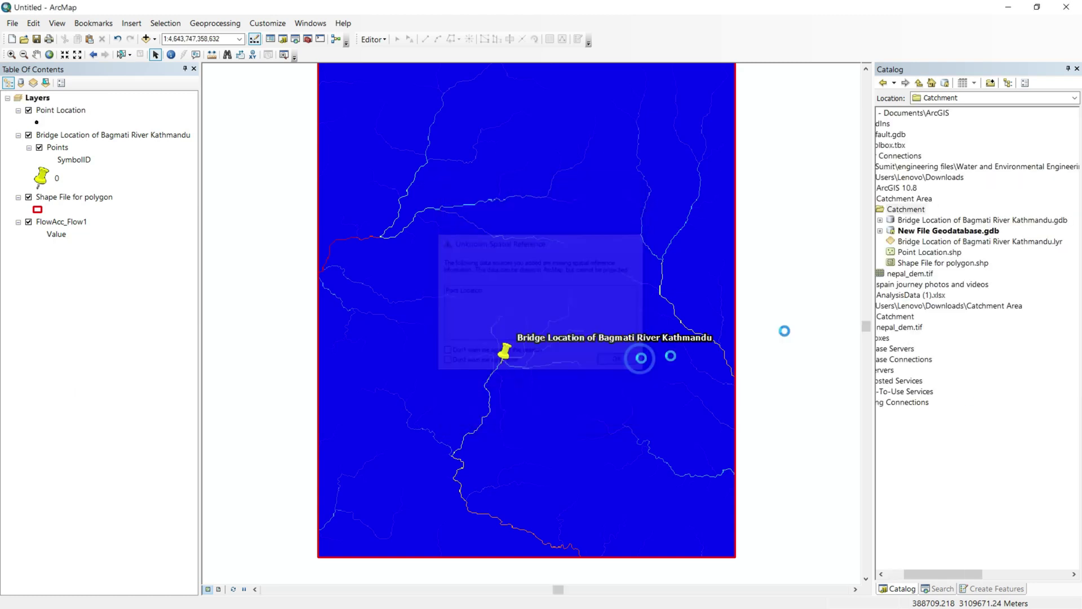
Step: Start an edit session on the Point Location layer
{"action": "left_click", "coordinate": [373, 39]}
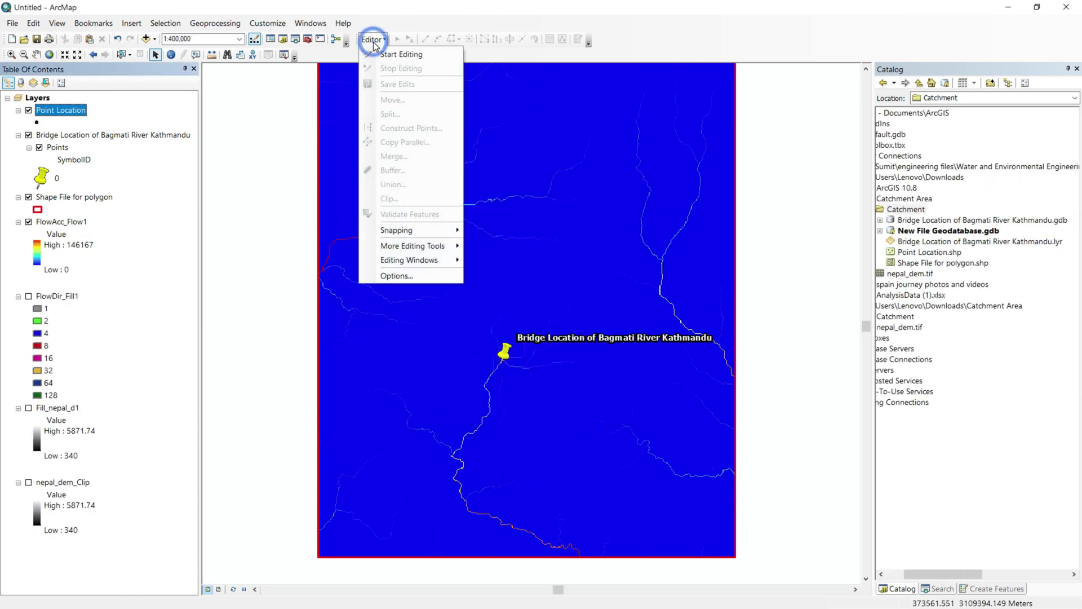
{"action": "left_click", "coordinate": [388, 53]}
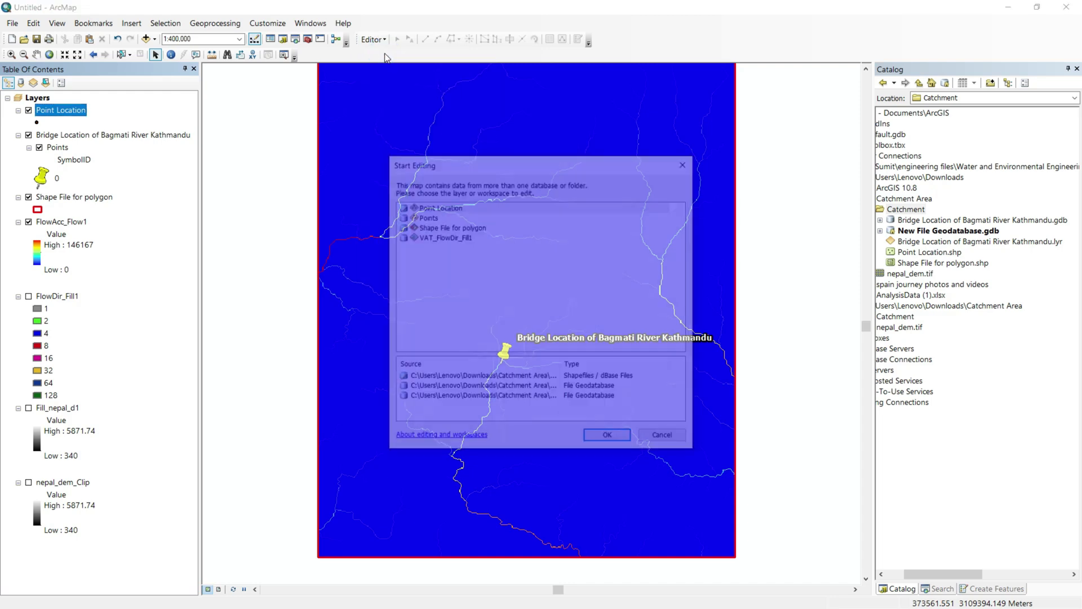
{"action": "left_click", "coordinate": [429, 206]}
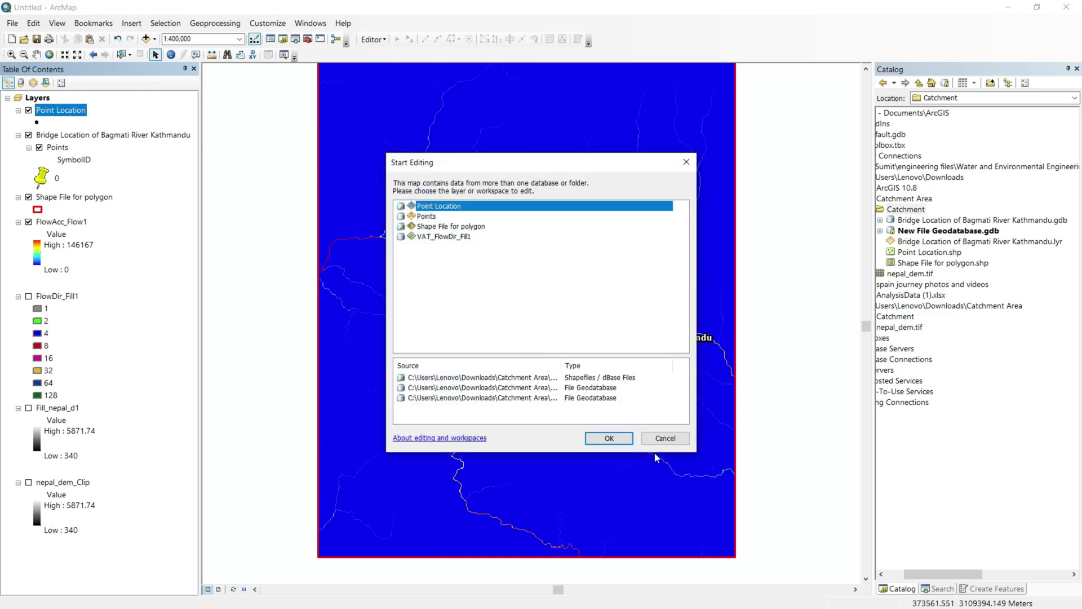
{"action": "left_click", "coordinate": [616, 443]}
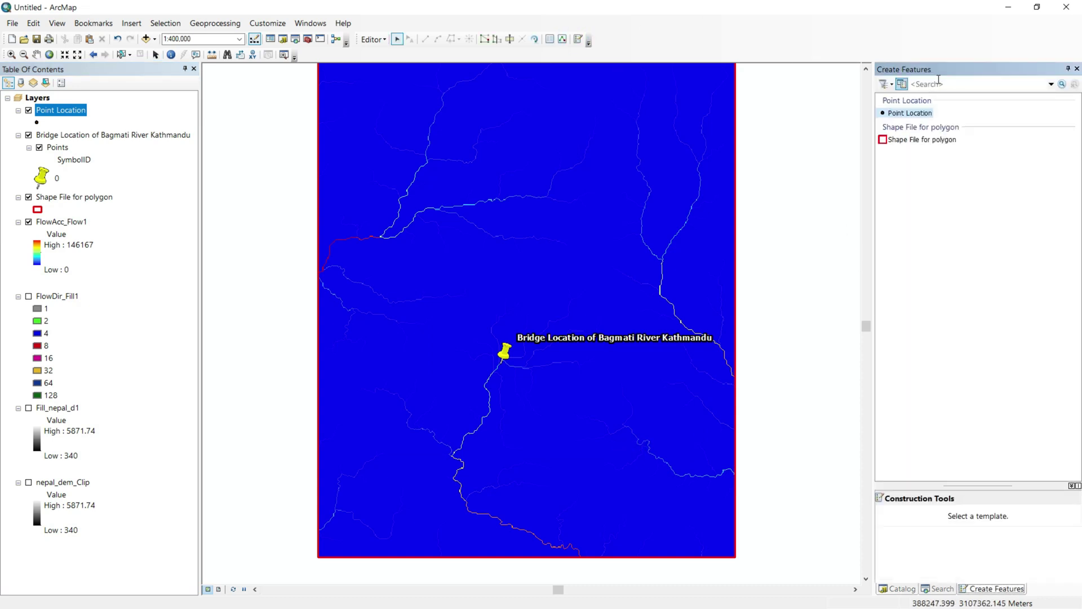
Step: Place a Point Location point feature on the flow-accumulation stream bend just southeast of the bridge placemark
{"action": "left_click", "coordinate": [908, 113]}
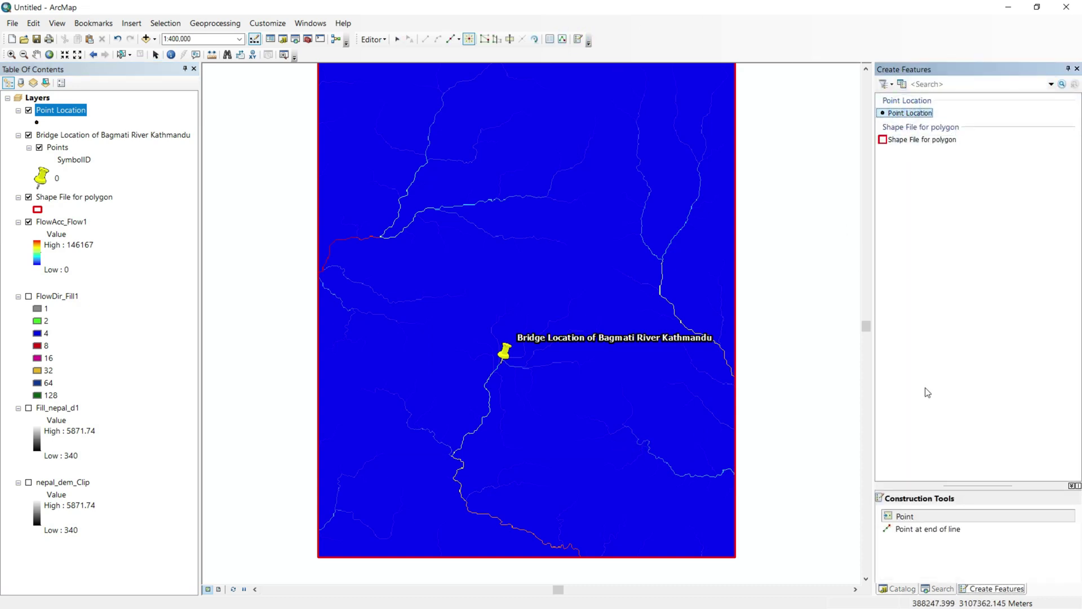
{"action": "left_click", "coordinate": [948, 516]}
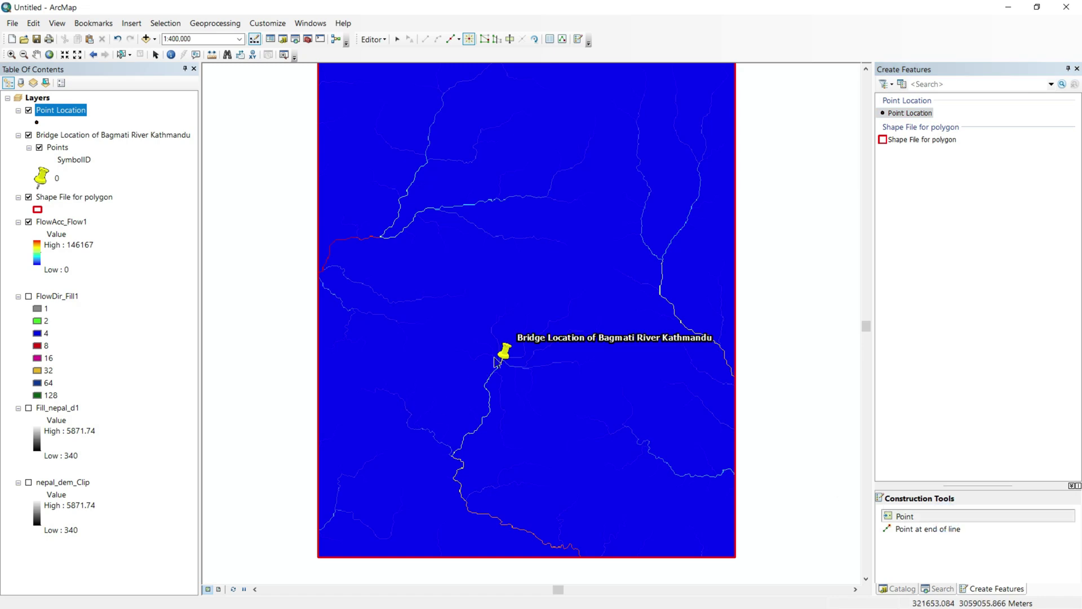
{"action": "scroll", "coordinate": [504, 381], "scroll_direction": "up", "scroll_amount": 1}
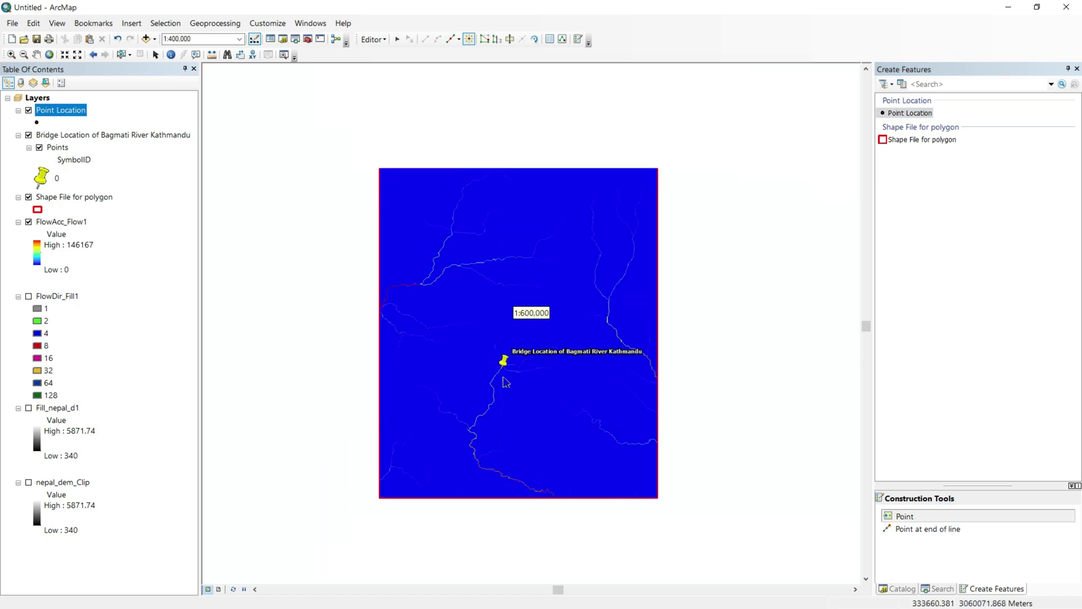
{"action": "scroll", "coordinate": [504, 382], "scroll_direction": "up", "scroll_amount": 3}
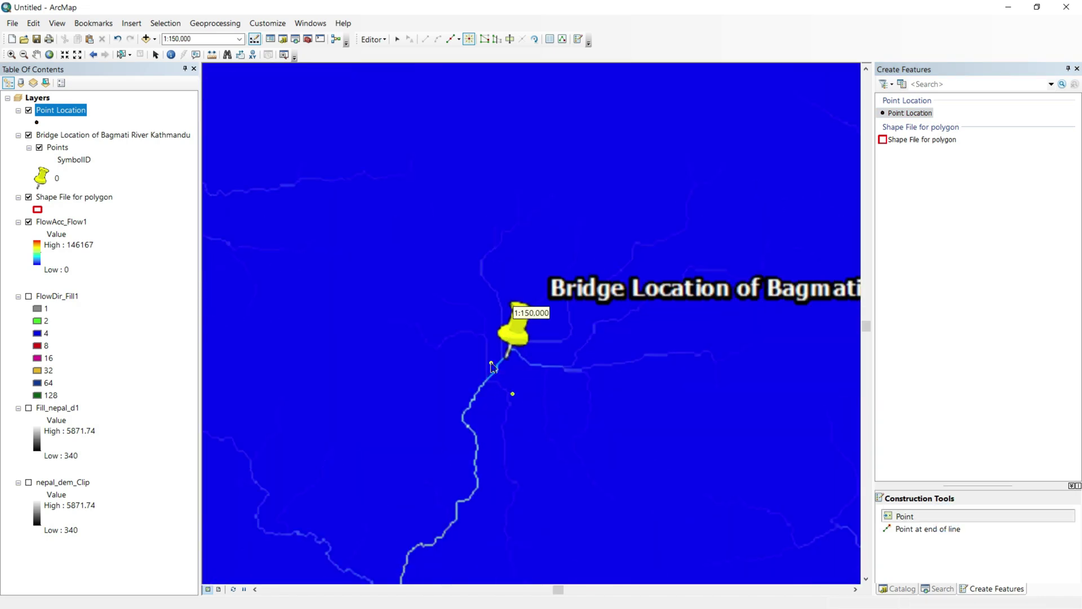
{"action": "scroll", "coordinate": [502, 345], "scroll_direction": "up", "scroll_amount": 3}
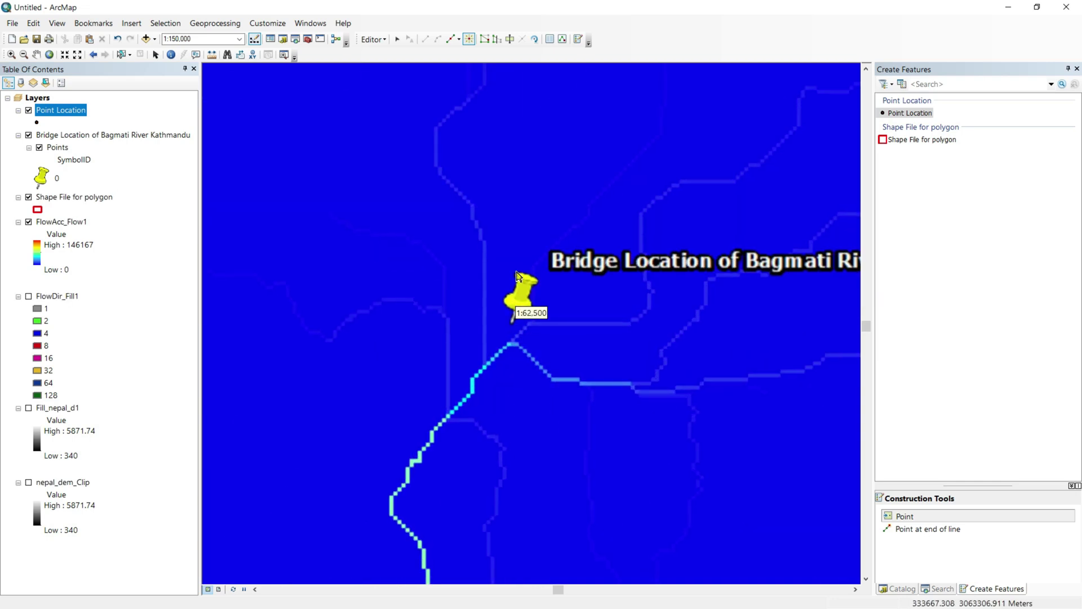
{"action": "scroll", "coordinate": [510, 318], "scroll_direction": "up", "scroll_amount": 2}
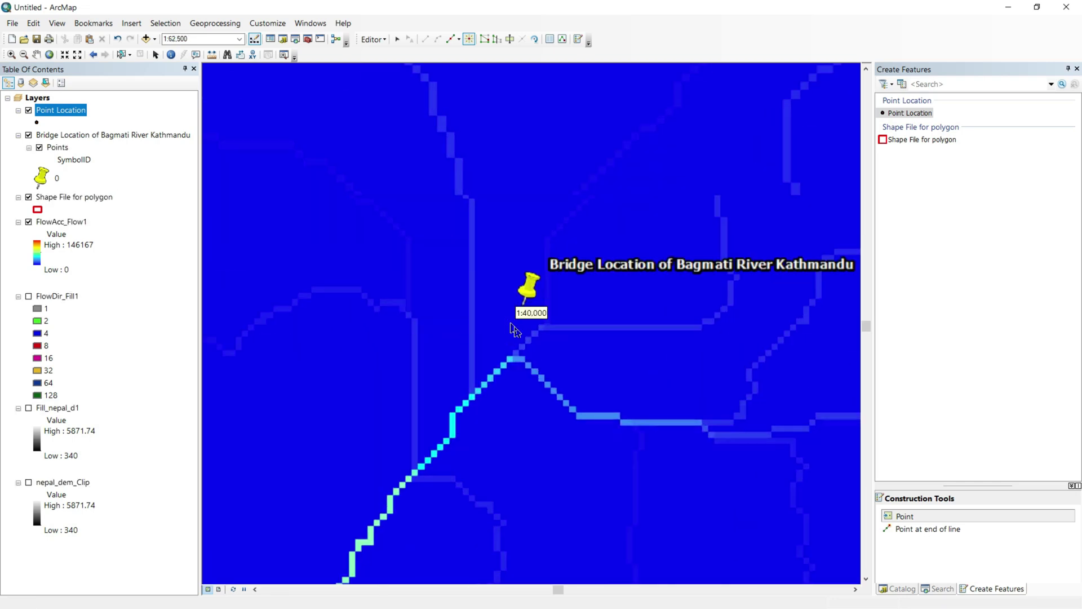
{"action": "scroll", "coordinate": [530, 304], "scroll_direction": "up", "scroll_amount": 1}
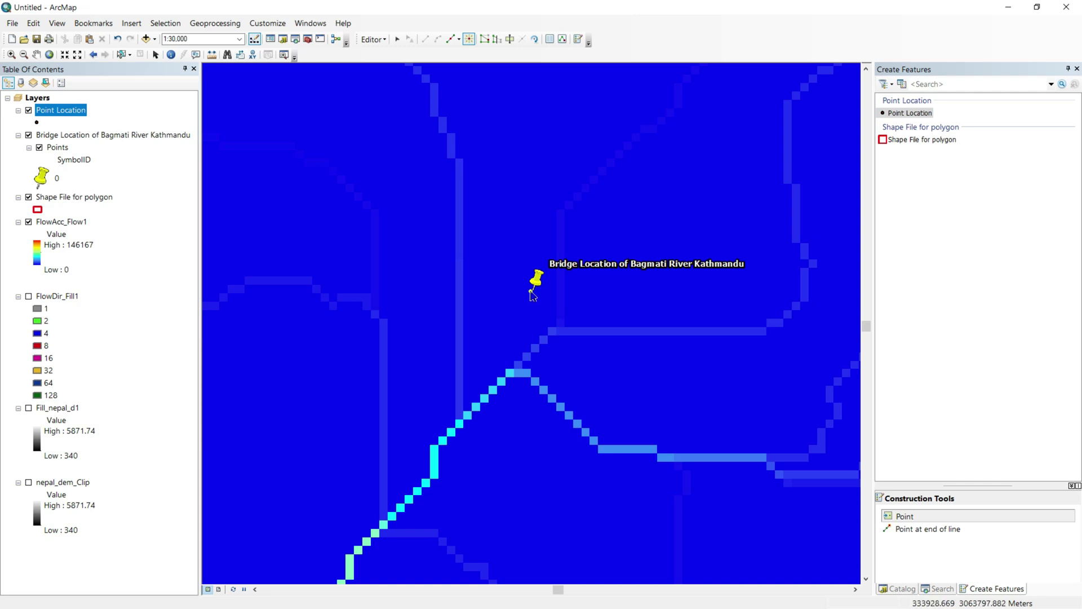
{"action": "left_click", "coordinate": [553, 332]}
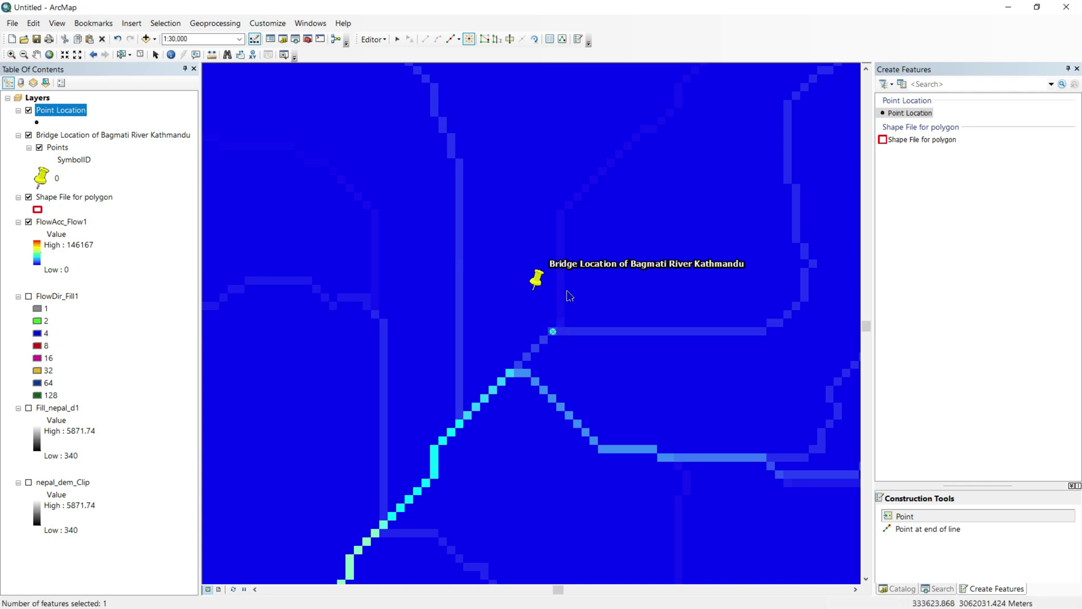
Step: Stop the edit session and save the edits to the Point Location layer
{"action": "scroll", "coordinate": [568, 293], "scroll_direction": "down", "scroll_amount": 3}
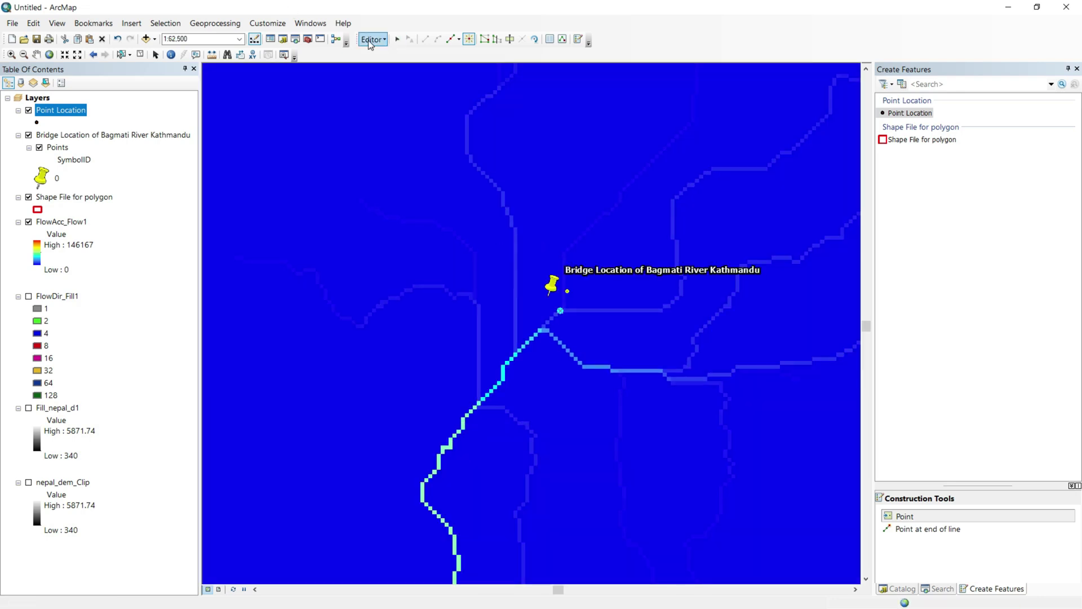
{"action": "left_click", "coordinate": [373, 39]}
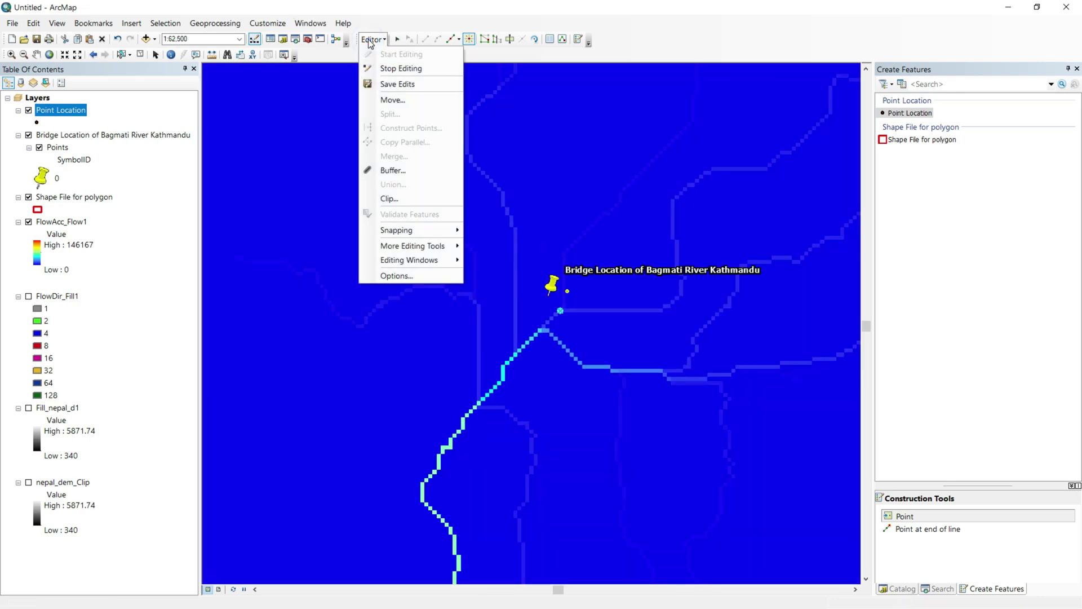
{"action": "left_click", "coordinate": [395, 69]}
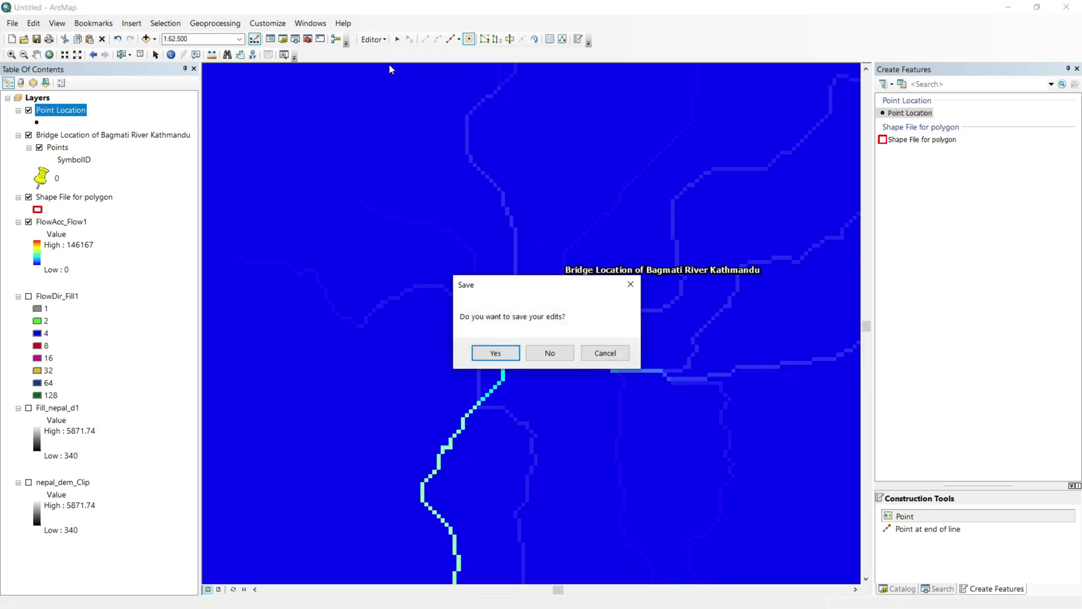
{"action": "left_click", "coordinate": [495, 354]}
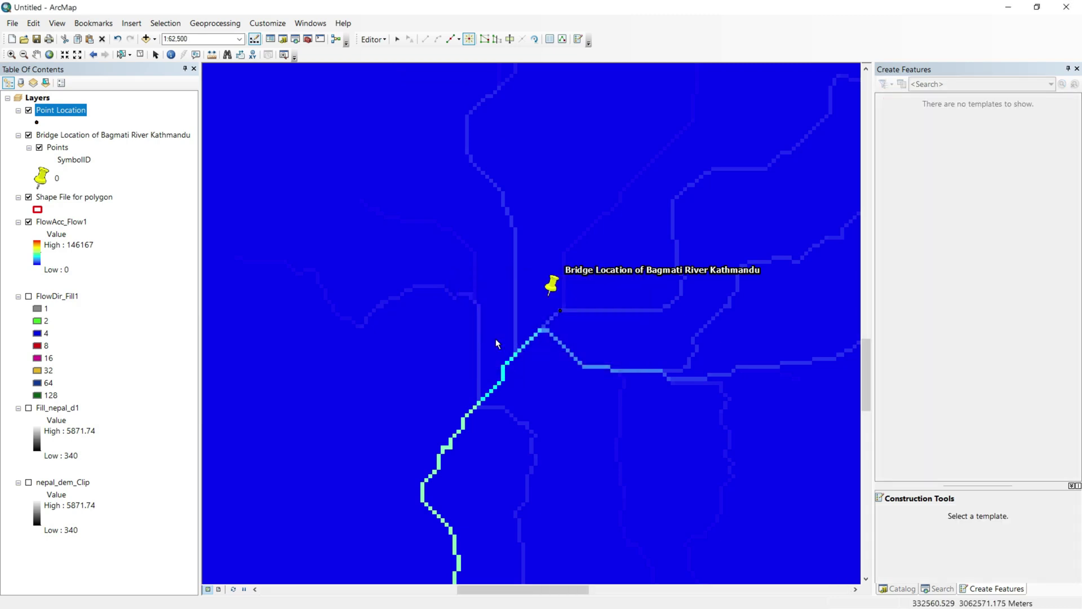
{"action": "scroll", "coordinate": [496, 344], "scroll_direction": "down", "scroll_amount": 2}
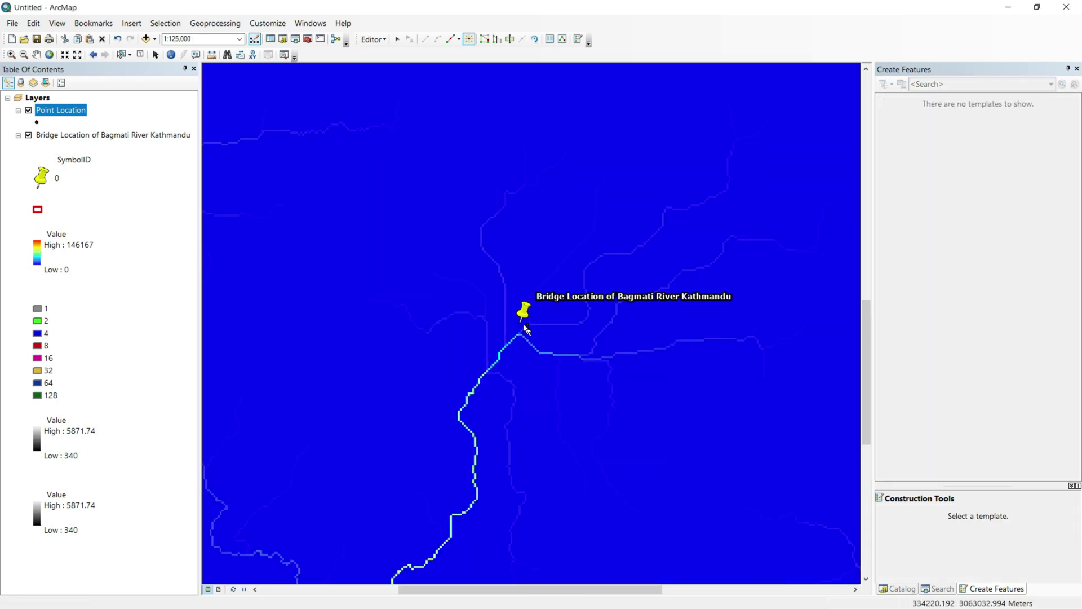
{"action": "scroll", "coordinate": [641, 338], "scroll_direction": "down", "scroll_amount": 3}
Step: Consult instruction 12, about drawing the catchment with the Watershed tool, in the Word document and return to ArcMap
{"action": "key", "text": "alt+Tab"}
{"action": "key", "text": "alt+Tab"}
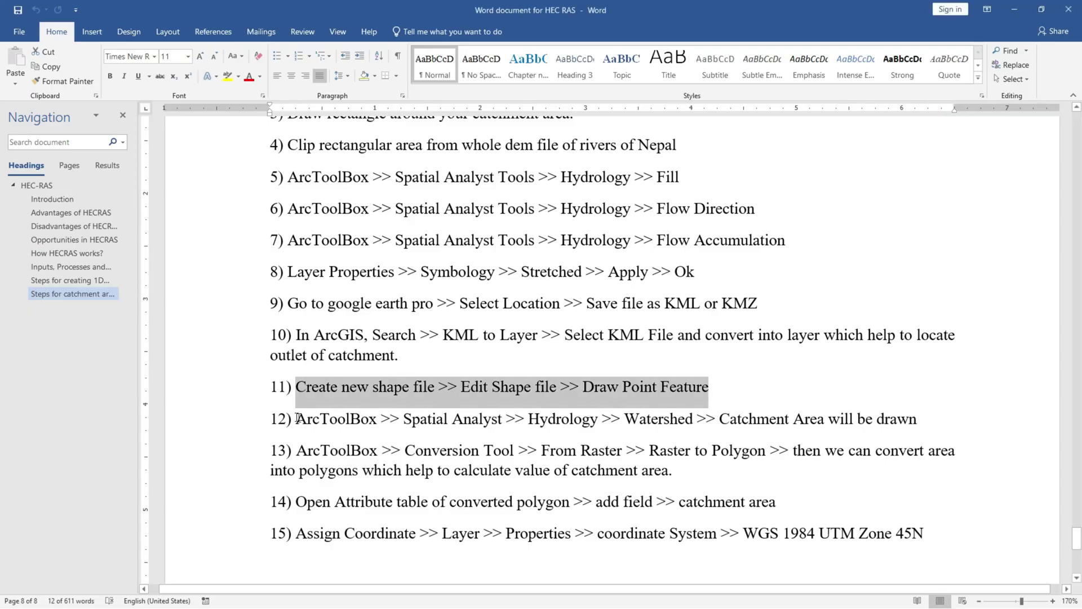
{"action": "left_click_drag", "start_coordinate": [293, 416], "coordinate": [698, 408]}
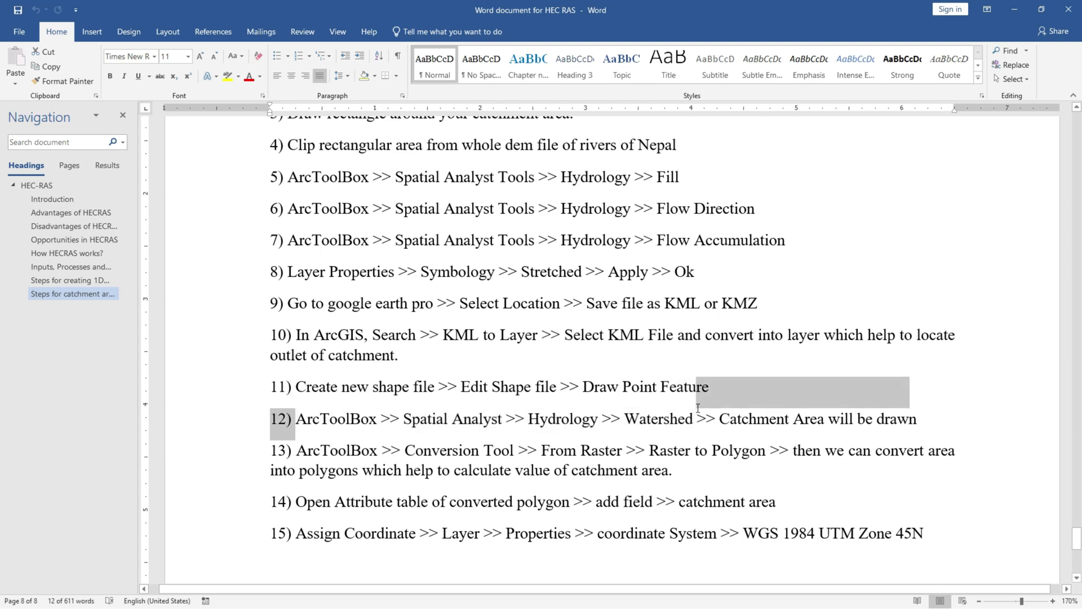
{"action": "key", "text": "alt+Tab"}
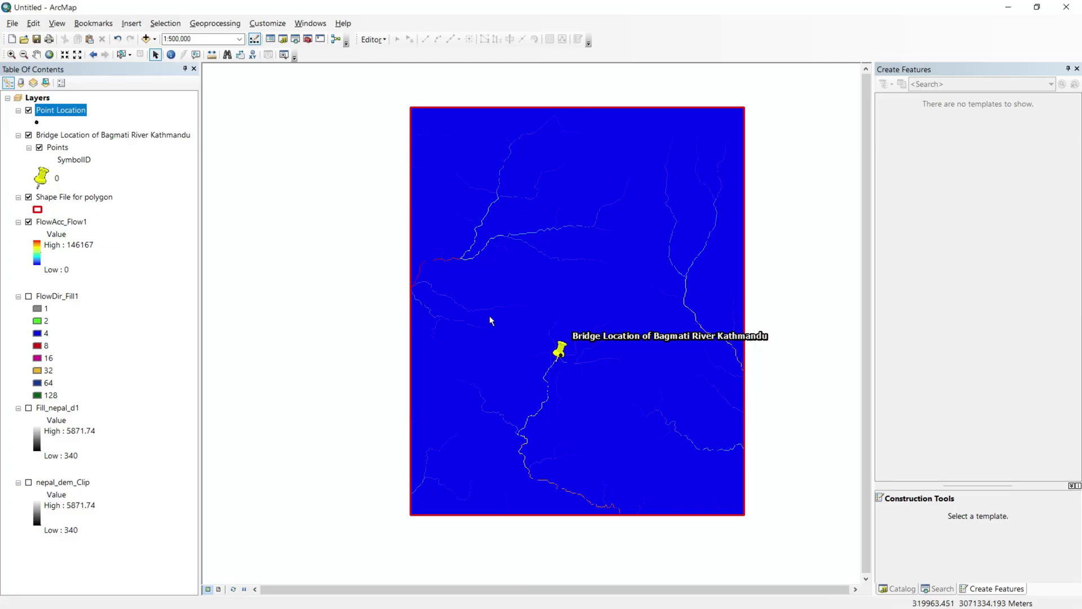
Step: Run the Watershed tool with FlowDir_Fill1 as flow direction raster and Point Location as pour point data, keeping the default field and output
{"action": "left_click", "coordinate": [308, 39]}
{"action": "scroll", "coordinate": [1042, 387], "scroll_direction": "down", "scroll_amount": 10}
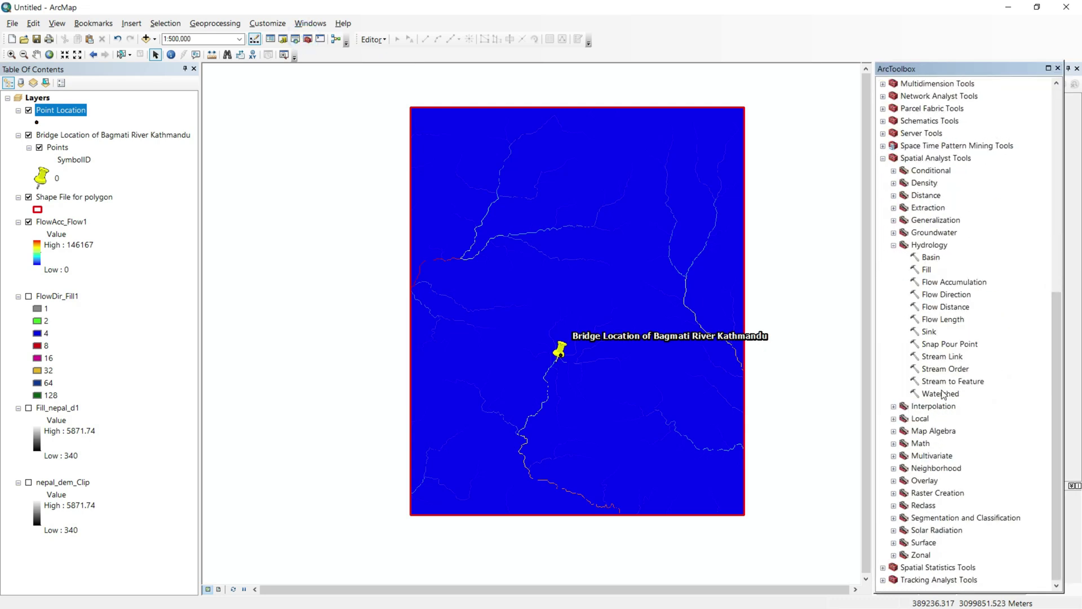
{"action": "left_click", "coordinate": [938, 395]}
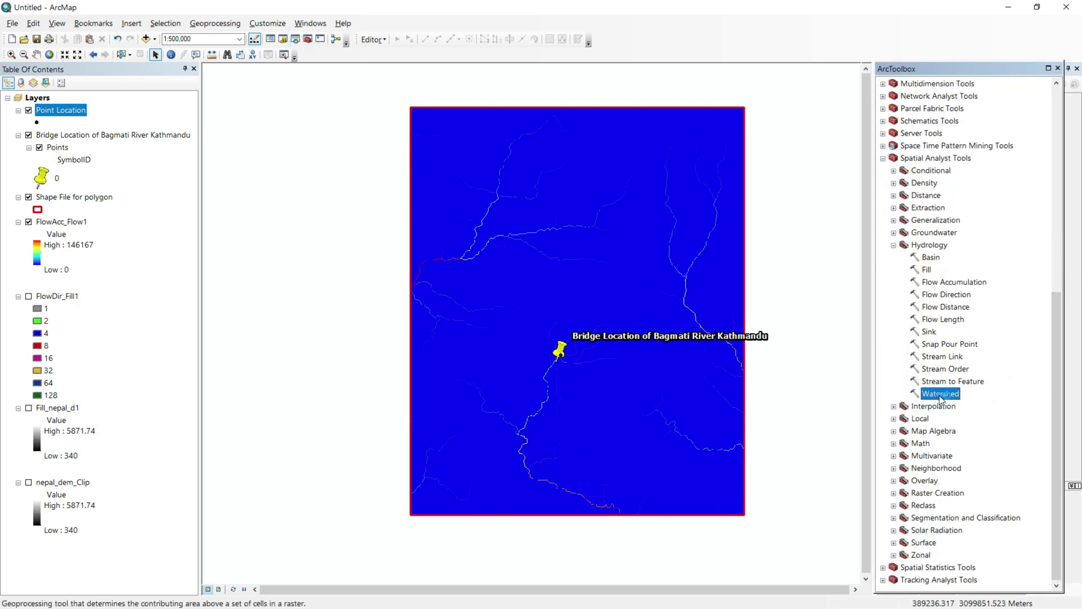
{"action": "double_click", "coordinate": [940, 394]}
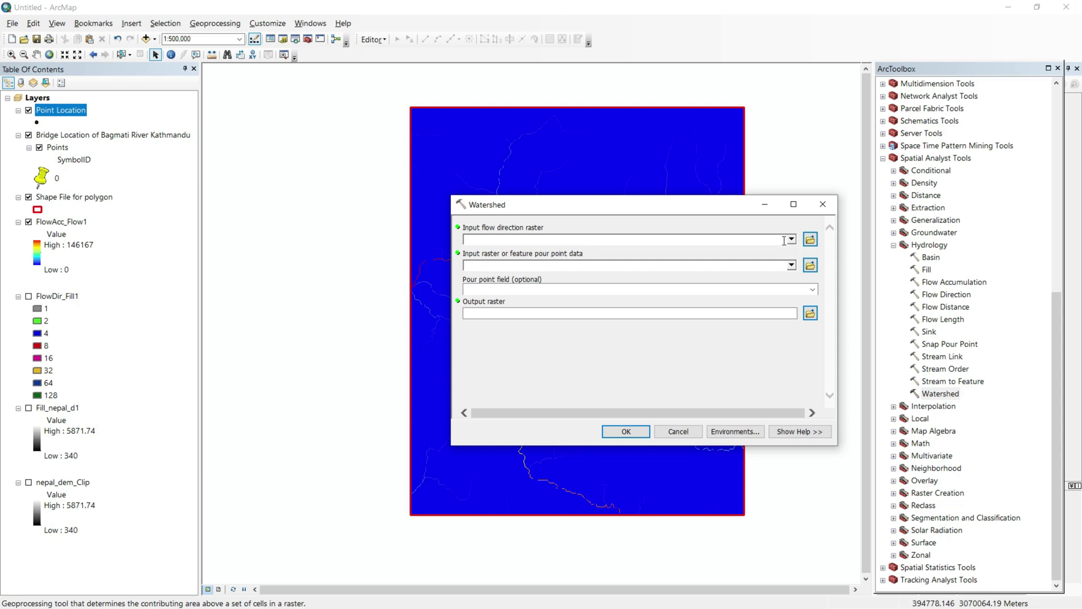
{"action": "left_click", "coordinate": [791, 240]}
{"action": "left_click", "coordinate": [514, 255]}
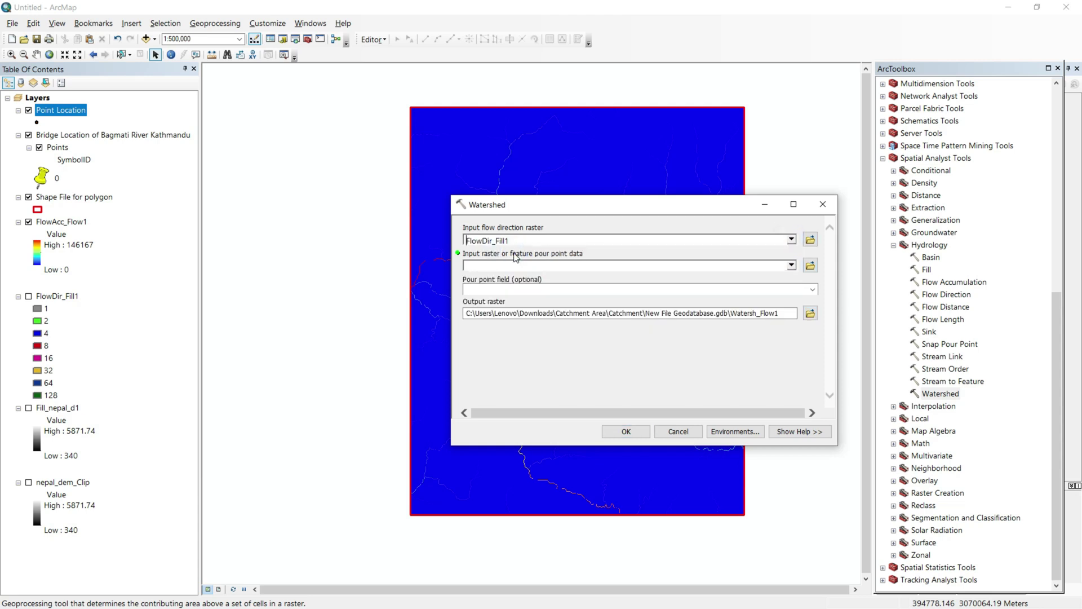
{"action": "left_click", "coordinate": [792, 265]}
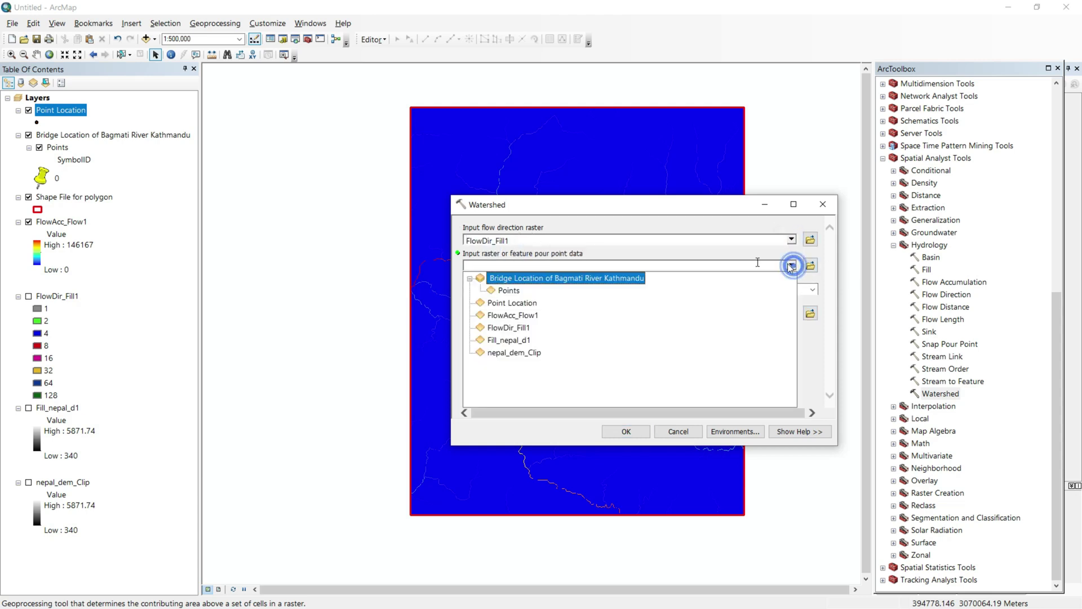
{"action": "left_click", "coordinate": [533, 306]}
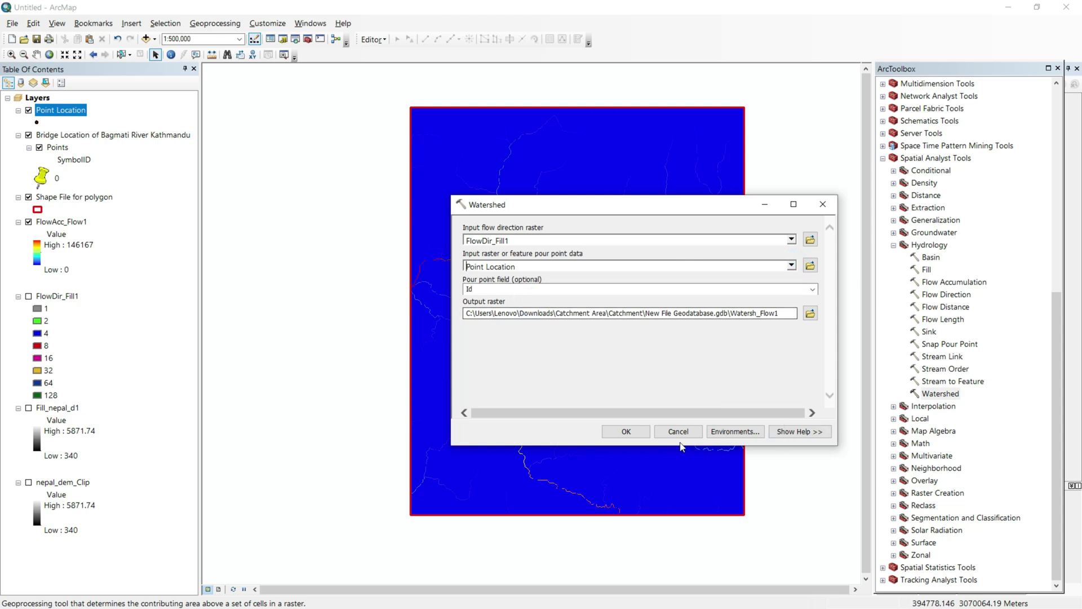
{"action": "left_click", "coordinate": [629, 432]}
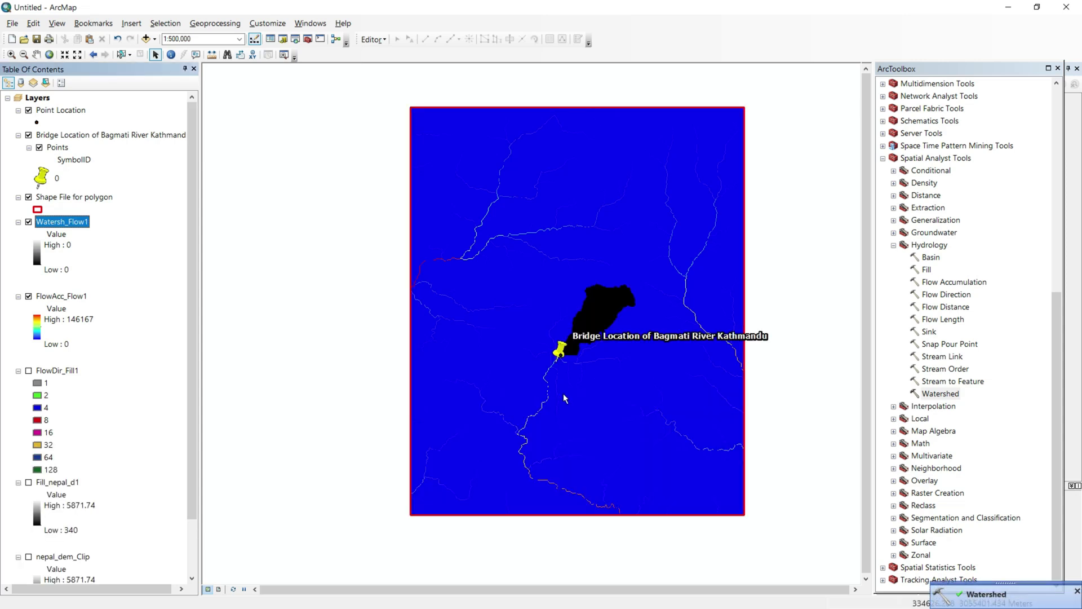
Step: Examine the delineated watershed, consult instruction 13 on converting the raster to polygons in the Word document, and return to ArcMap
{"action": "scroll", "coordinate": [614, 322], "scroll_direction": "up", "scroll_amount": 3}
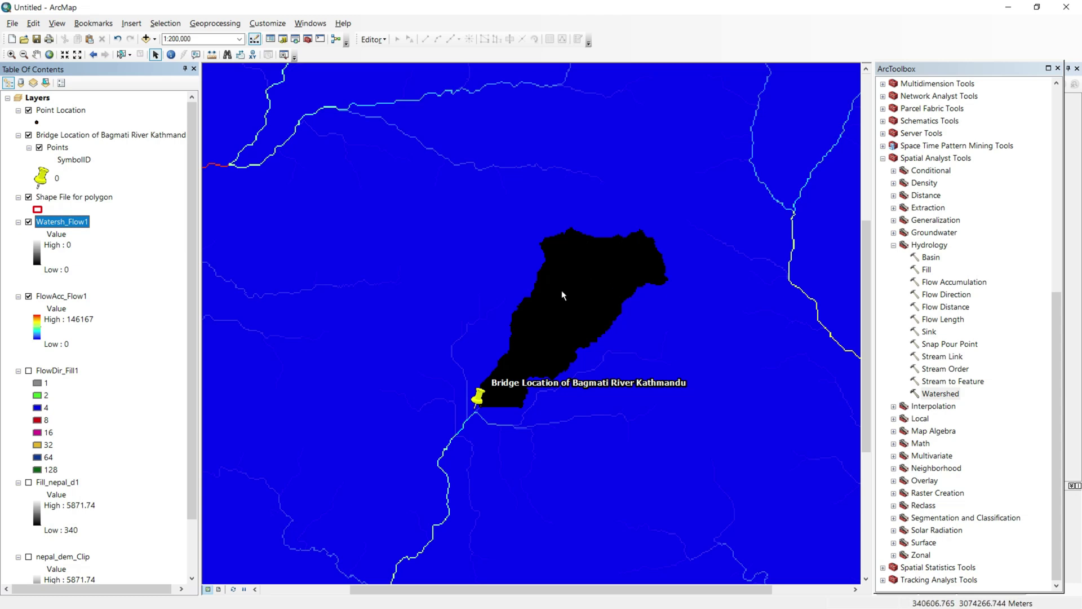
{"action": "key", "text": "alt+Tab"}
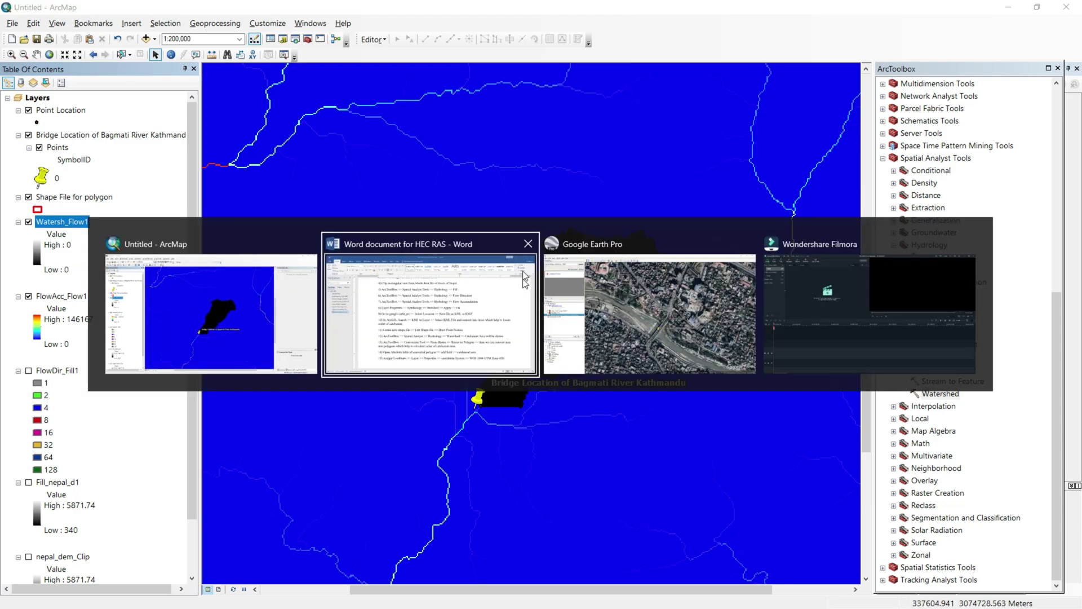
{"action": "scroll", "coordinate": [349, 493], "scroll_direction": "down", "scroll_amount": 3}
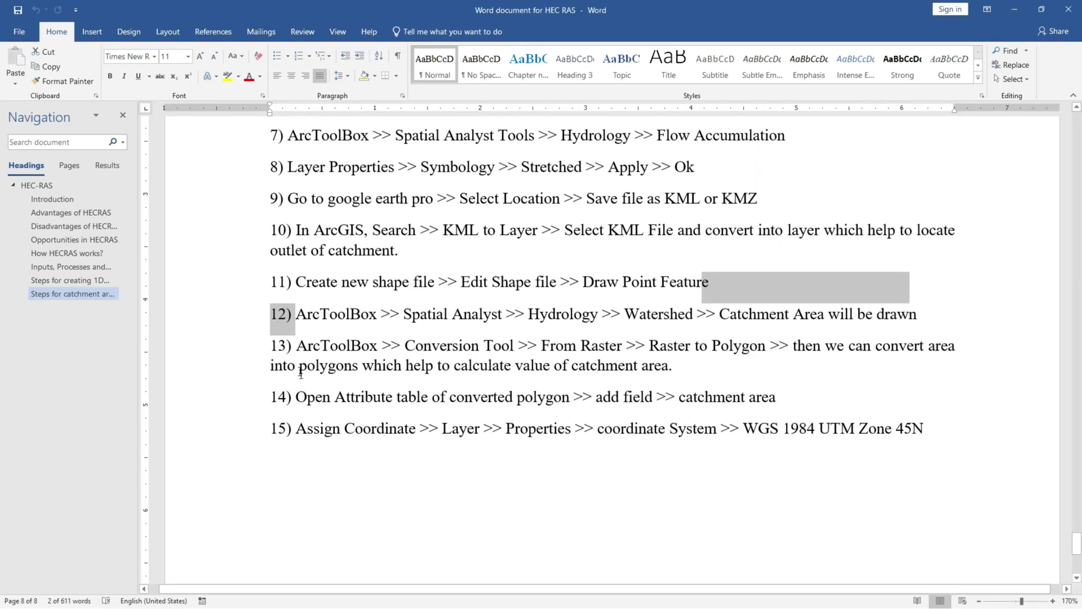
{"action": "left_click_drag", "start_coordinate": [298, 343], "coordinate": [671, 356]}
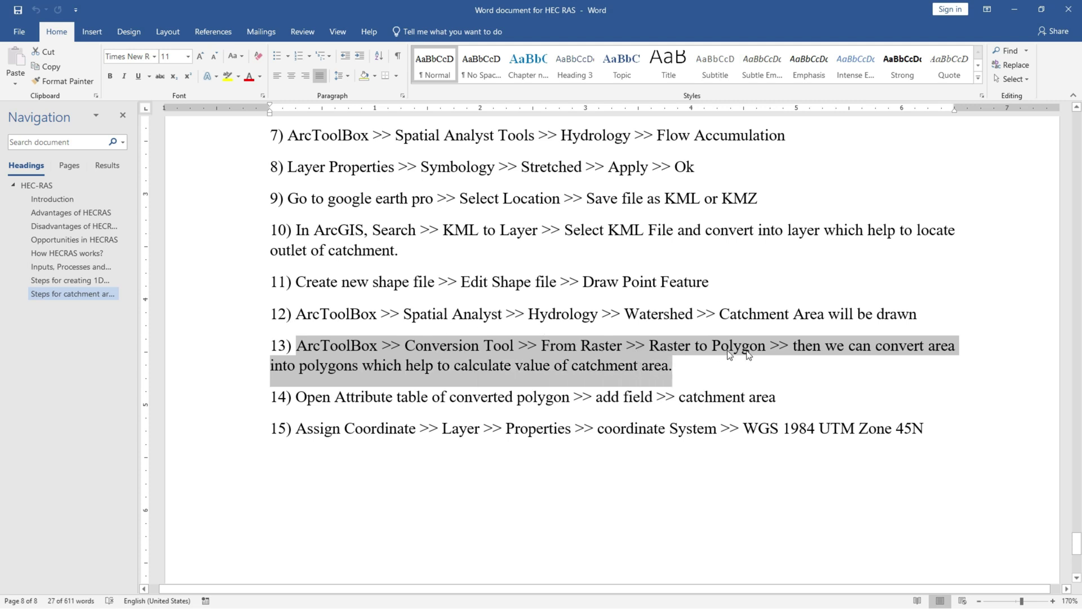
{"action": "key", "text": "alt+Tab"}
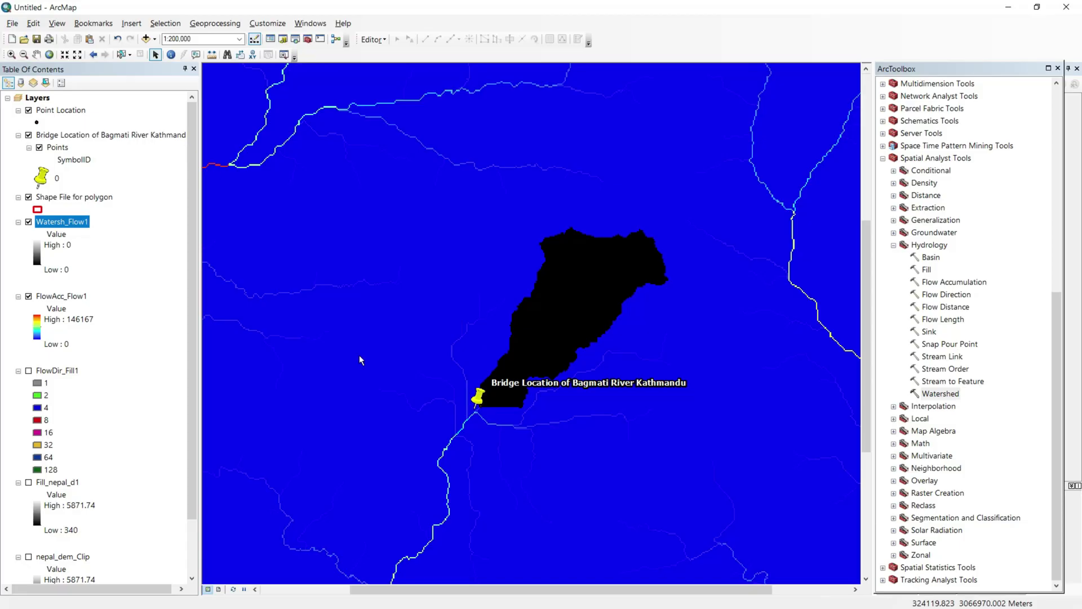
Step: Run the Raster to Polygon conversion tool on Watersh_Flow1, keeping the Value field, simplified polygons and the default output
{"action": "scroll", "coordinate": [920, 235], "scroll_direction": "up", "scroll_amount": 7}
{"action": "scroll", "coordinate": [933, 156], "scroll_direction": "up", "scroll_amount": 3}
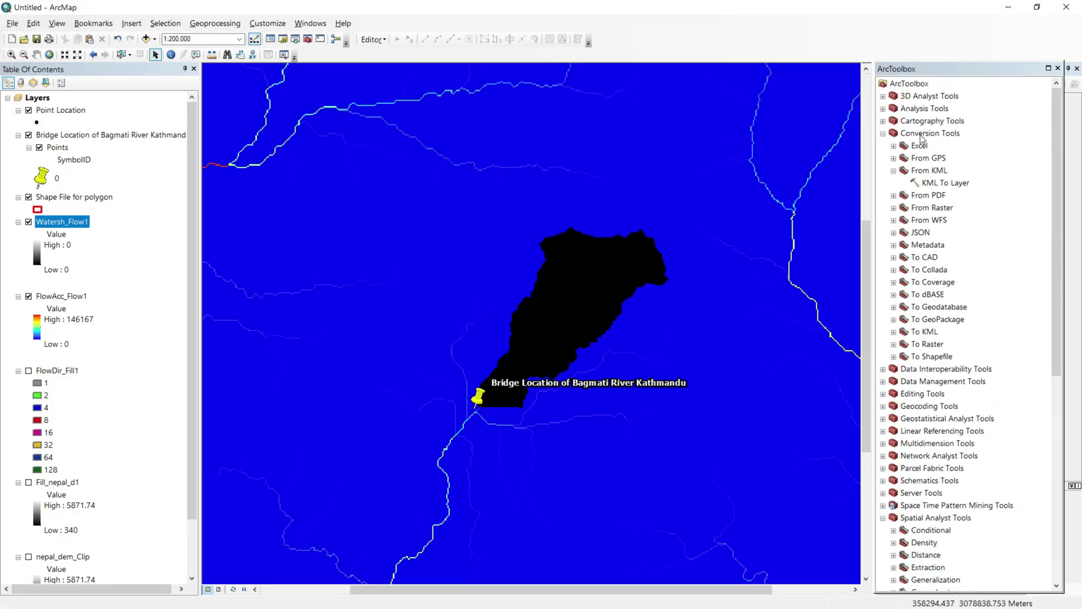
{"action": "left_click", "coordinate": [894, 170]}
{"action": "left_click", "coordinate": [893, 195]}
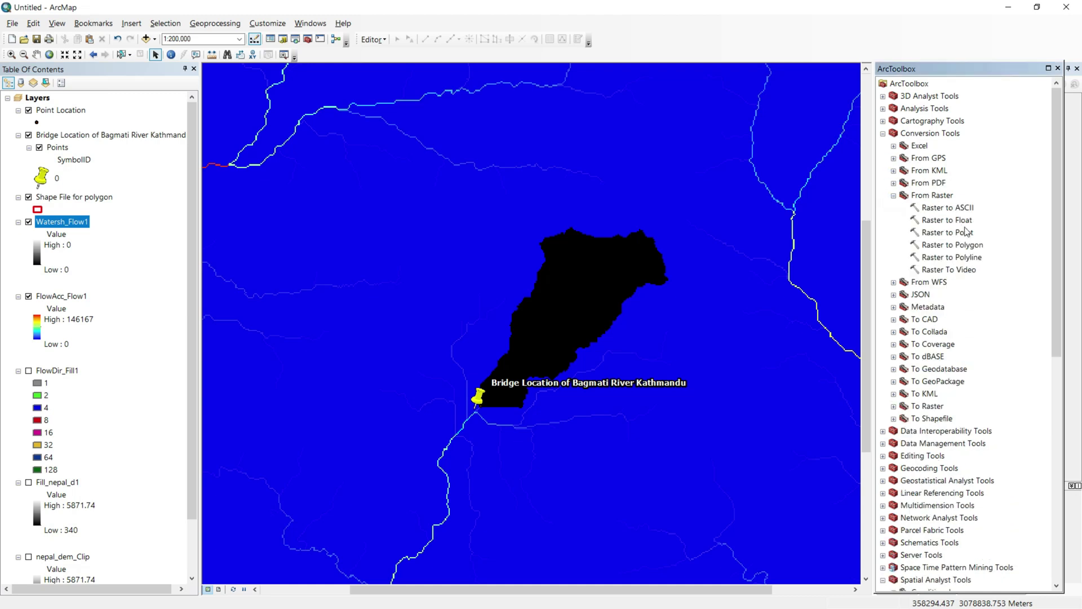
{"action": "double_click", "coordinate": [963, 246]}
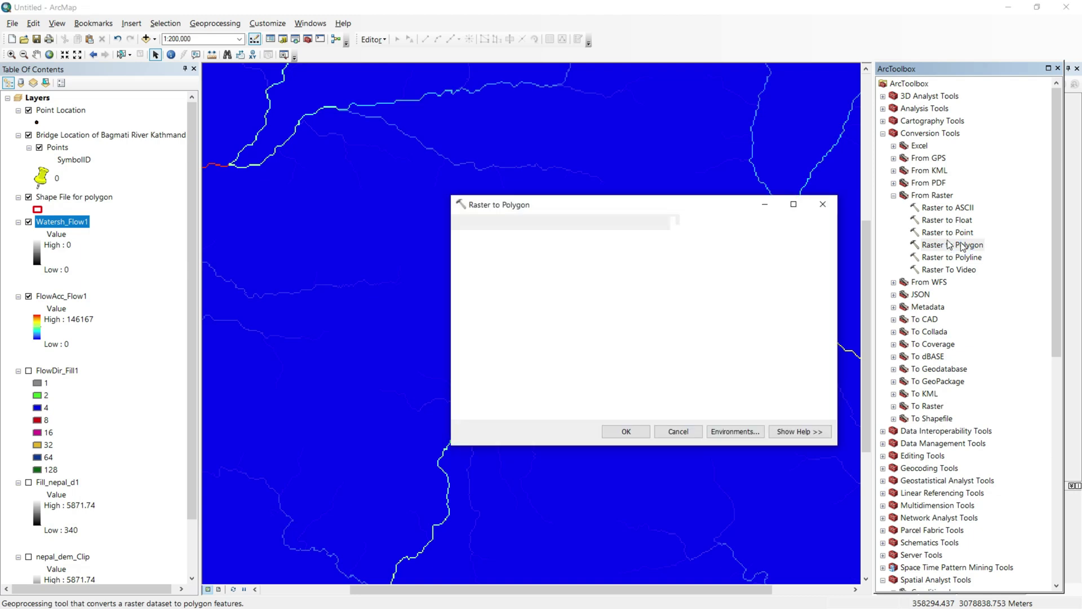
{"action": "left_click", "coordinate": [791, 239]}
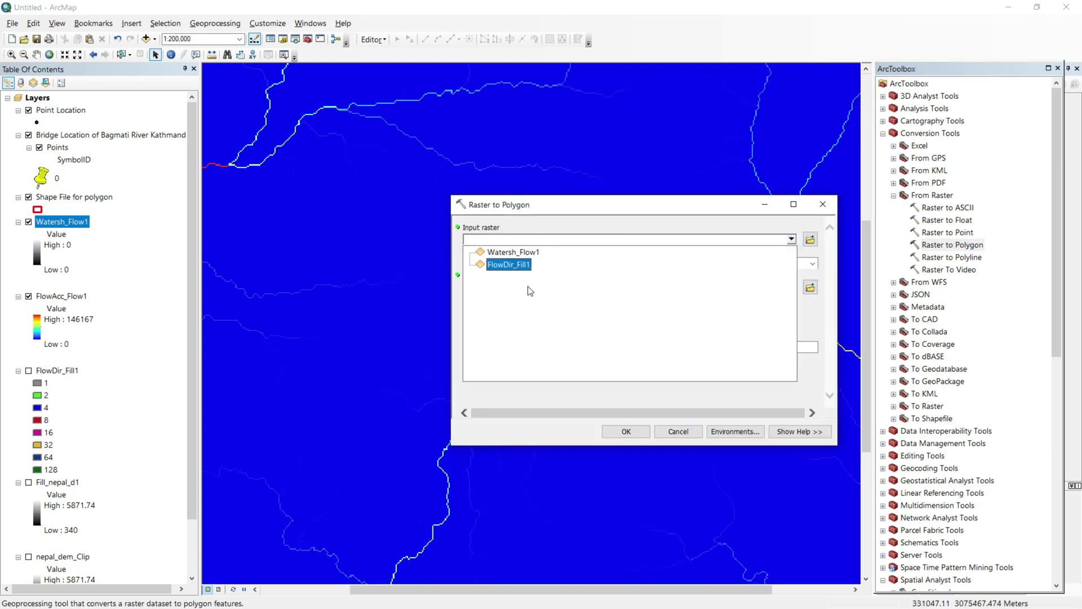
{"action": "left_click", "coordinate": [514, 253]}
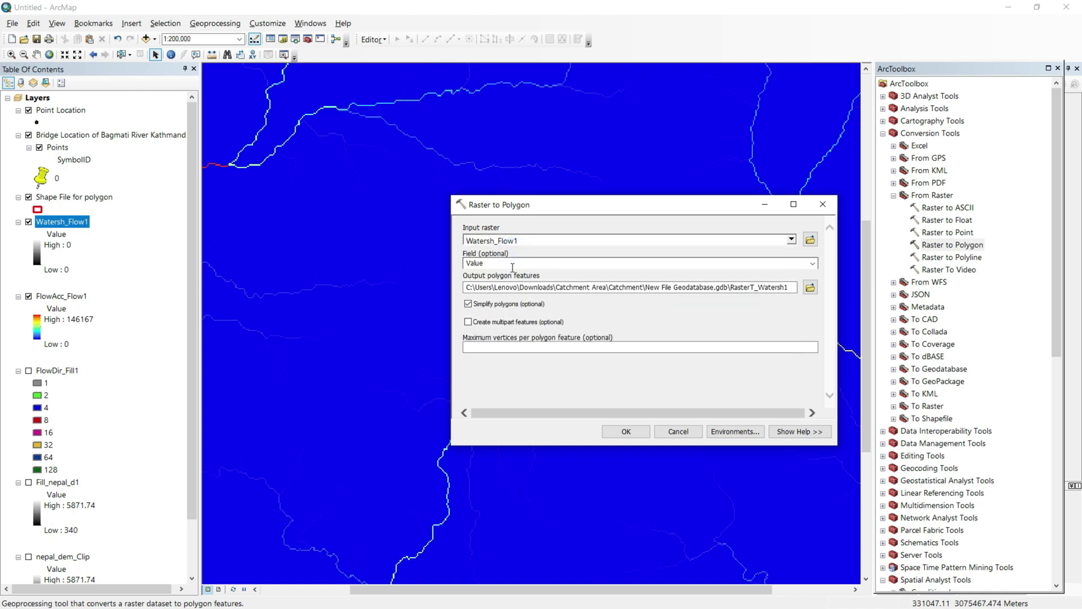
{"action": "left_click", "coordinate": [628, 431]}
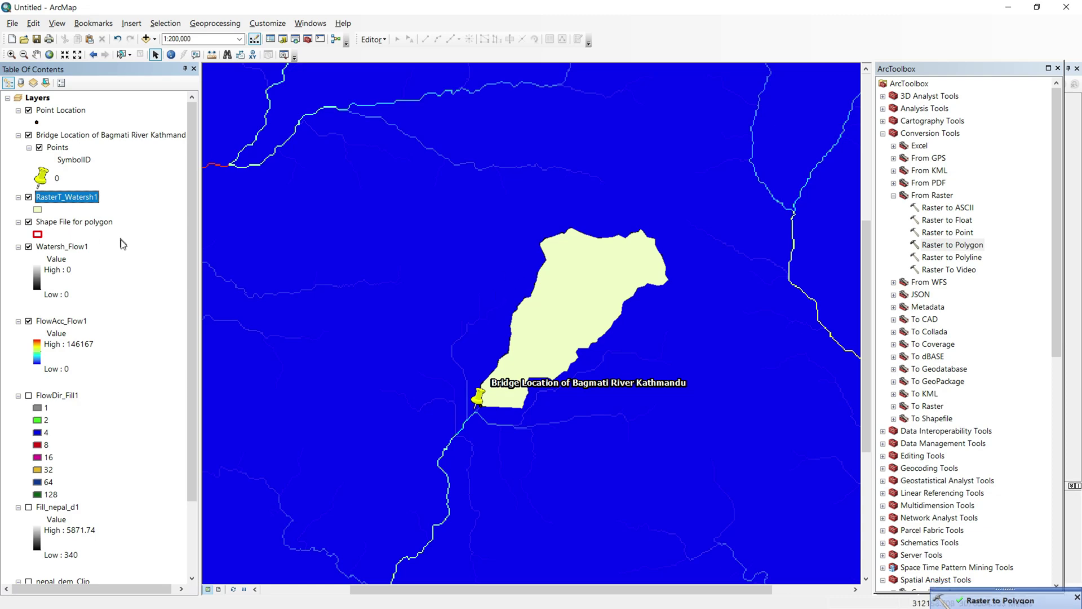
Step: Consult instruction 14, about adding a catchment area field to the converted polygon, in the Word document and return to ArcMap
{"action": "key", "text": "alt+Tab"}
{"action": "triple_click", "coordinate": [282, 367]}
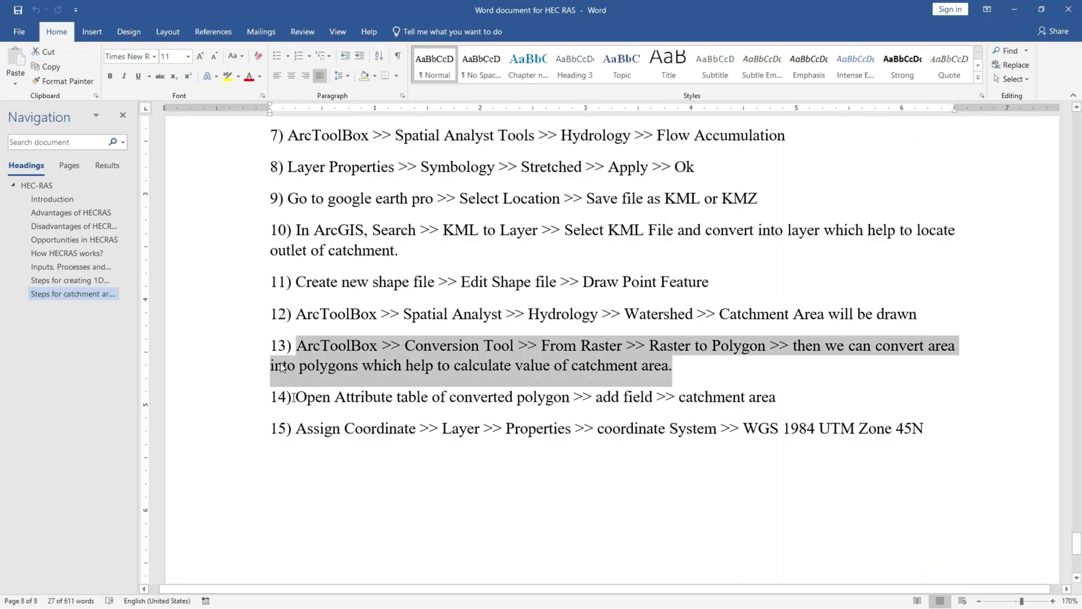
{"action": "left_click_drag", "start_coordinate": [488, 397], "coordinate": [780, 400]}
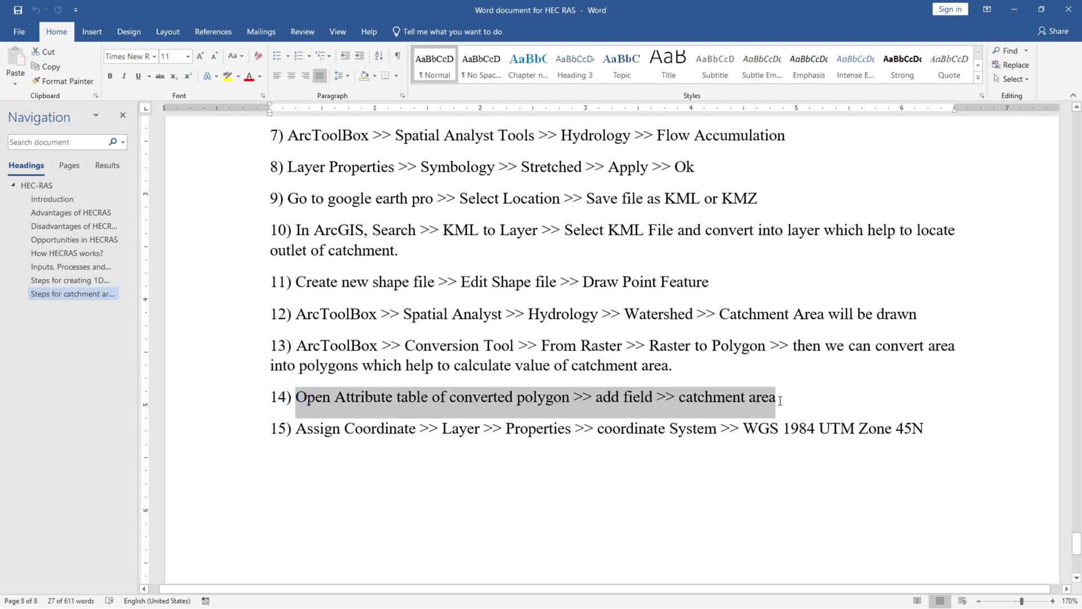
{"action": "key", "text": "alt+Tab"}
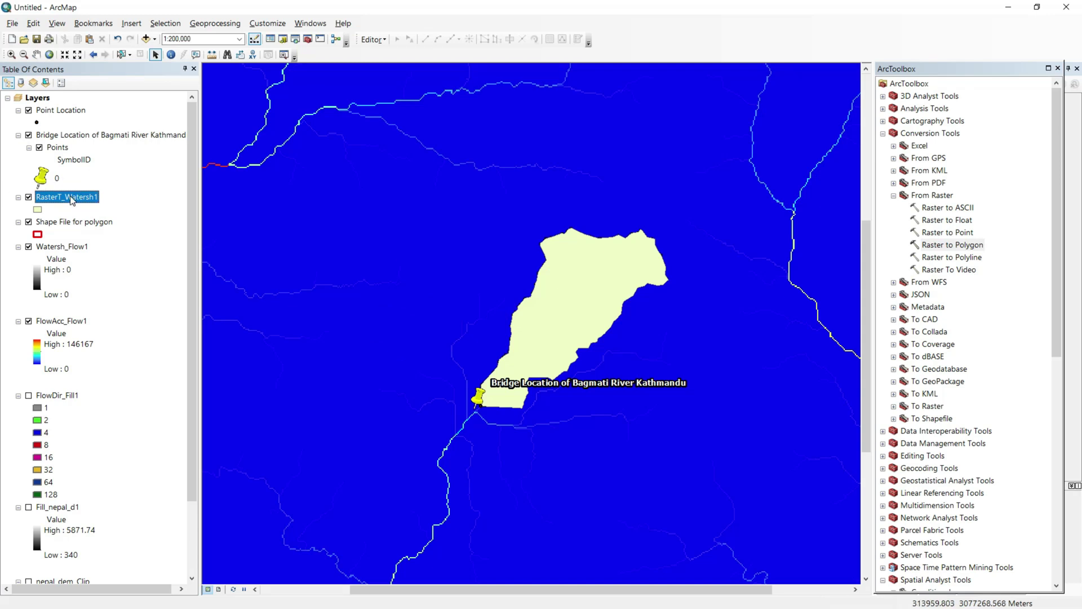
Step: Add a Short Integer field named Catchmentarea to the RasterT_Watersh1 attribute table and close the table
{"action": "right_click", "coordinate": [72, 200]}
{"action": "left_click", "coordinate": [140, 235]}
{"action": "left_click_drag", "start_coordinate": [678, 356], "coordinate": [647, 198]}
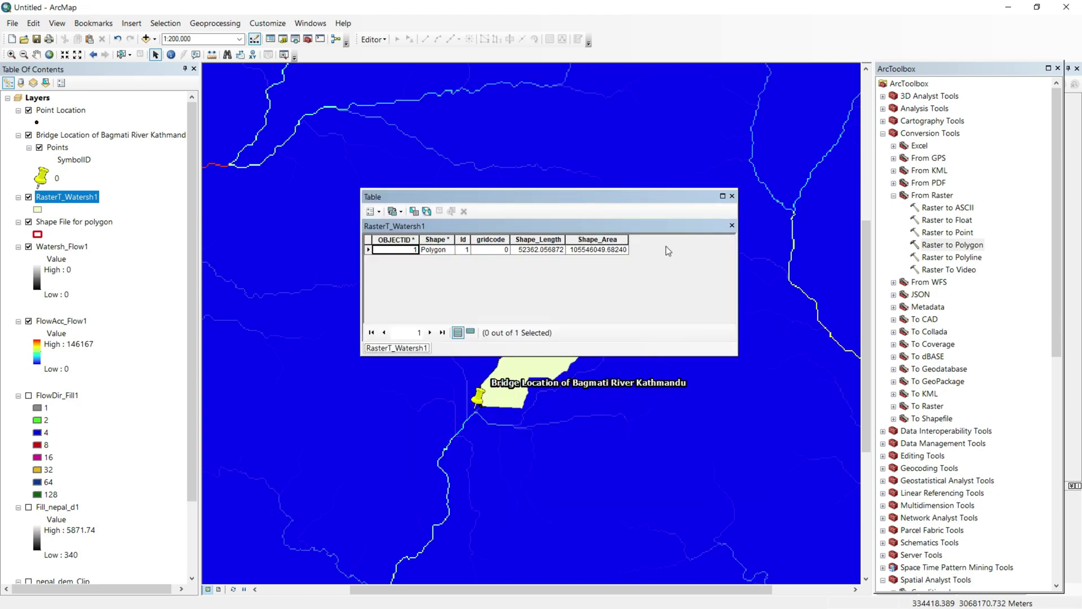
{"action": "left_click", "coordinate": [374, 213]}
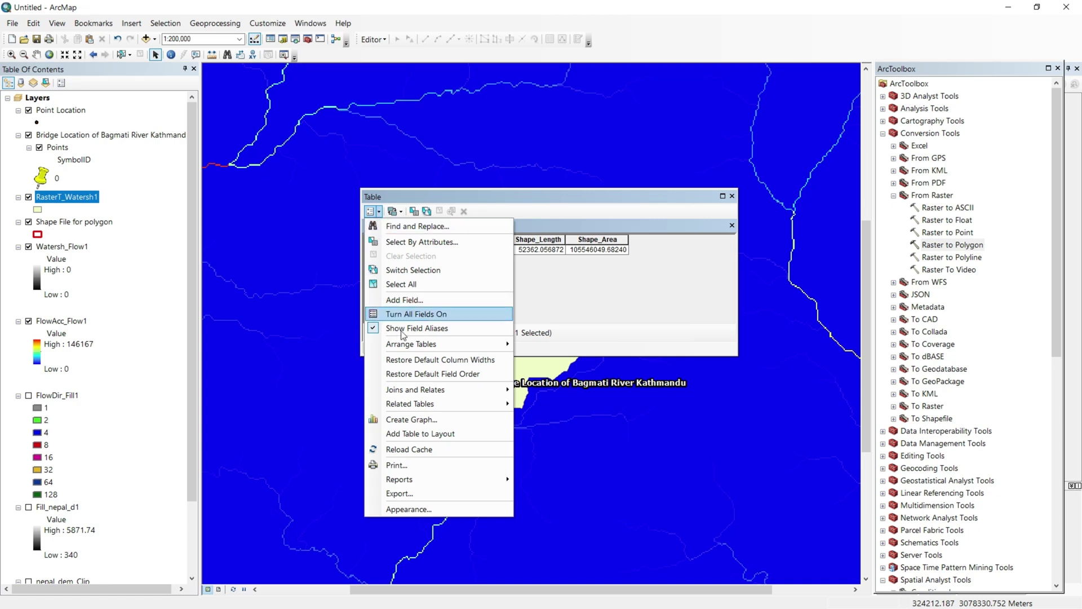
{"action": "left_click", "coordinate": [402, 301]}
{"action": "type", "text": "Catchmentarea"}
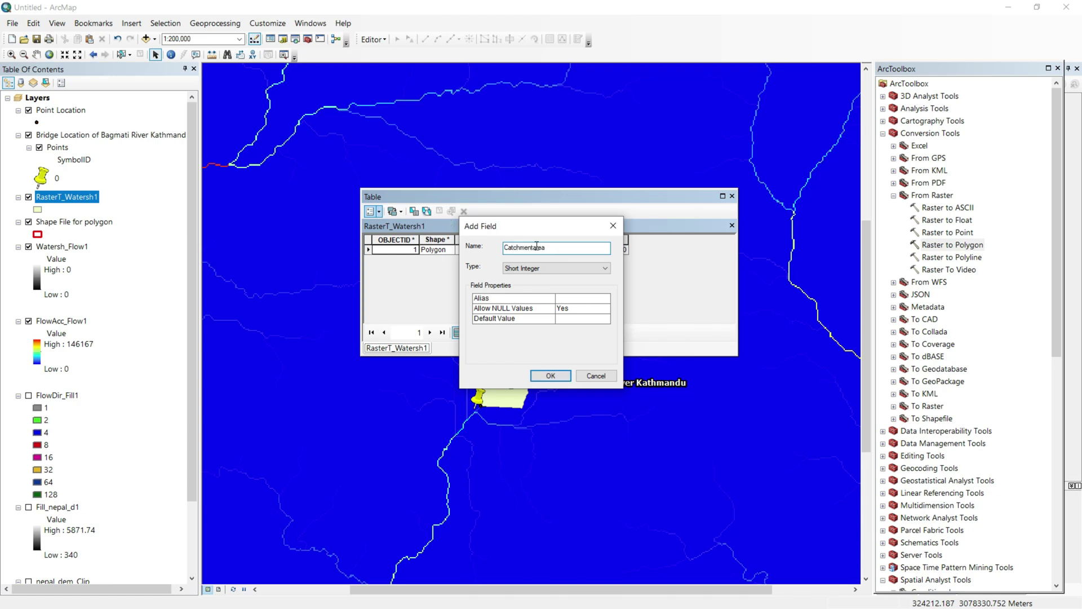
{"action": "left_click", "coordinate": [550, 375]}
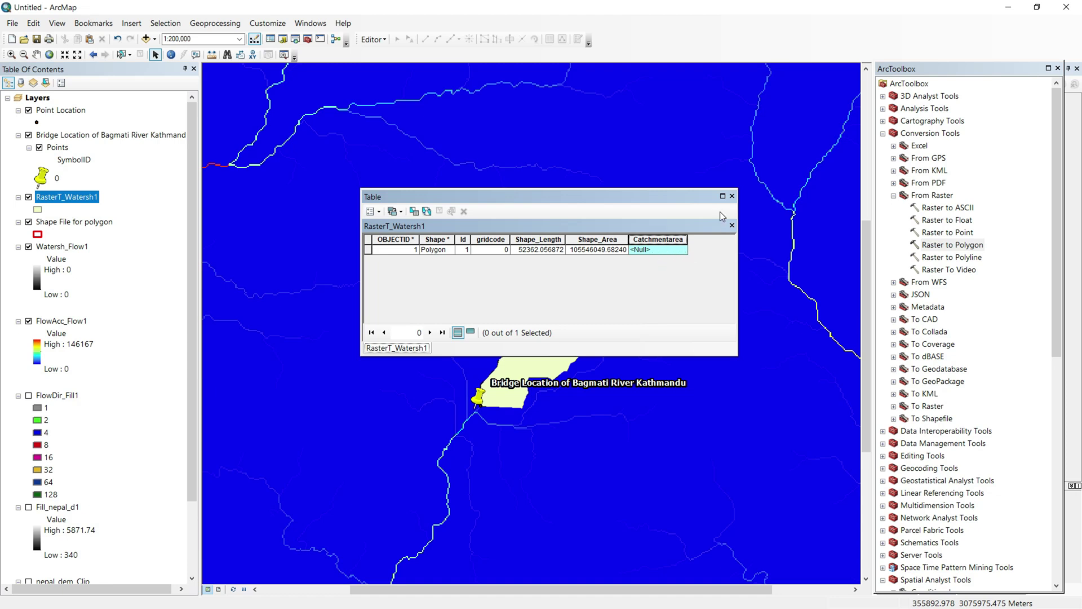
{"action": "left_click", "coordinate": [732, 196]}
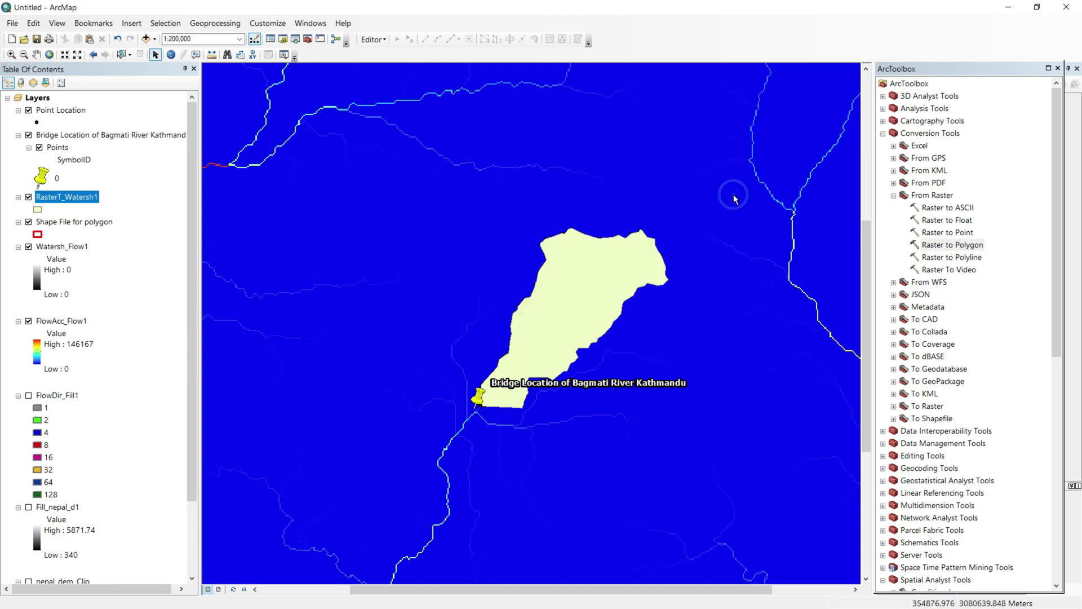
Step: Consult instruction 15, about assigning the coordinate system, in the Word document and return to ArcMap
{"action": "key", "text": "alt+Tab"}
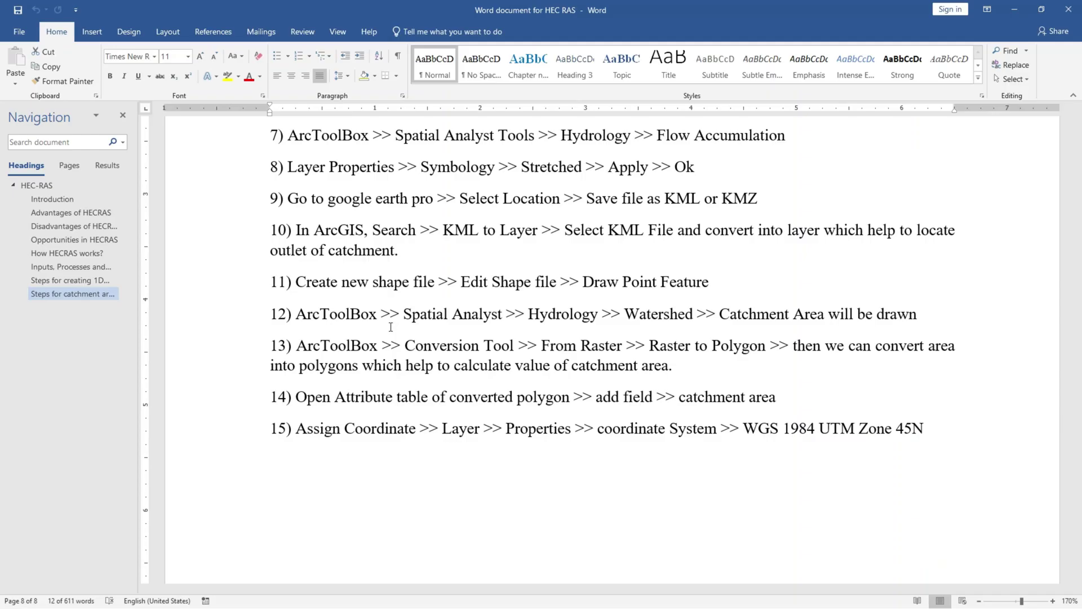
{"action": "left_click_drag", "start_coordinate": [296, 428], "coordinate": [930, 432]}
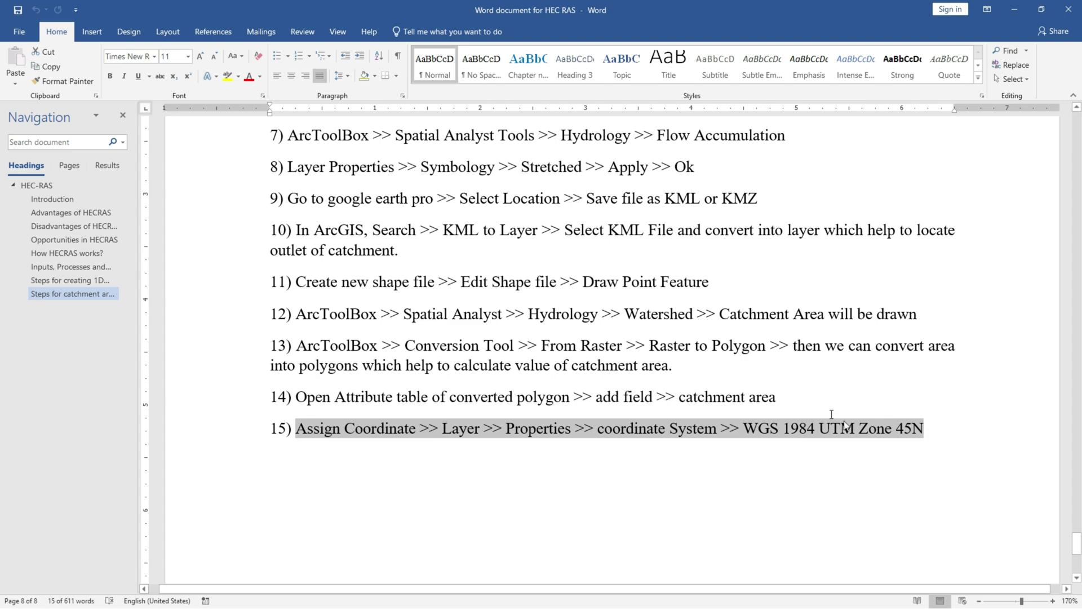
{"action": "key", "text": "alt+Tab"}
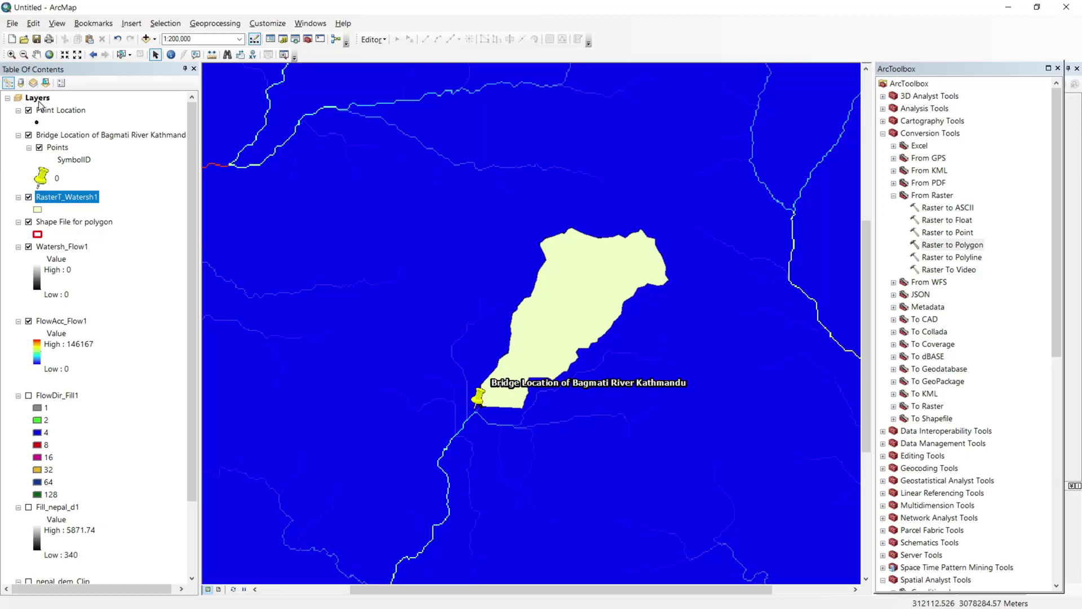
Step: Assign the WGS 1984 UTM Zone 45N coordinate system to the Layers data frame and apply it
{"action": "left_click", "coordinate": [38, 98]}
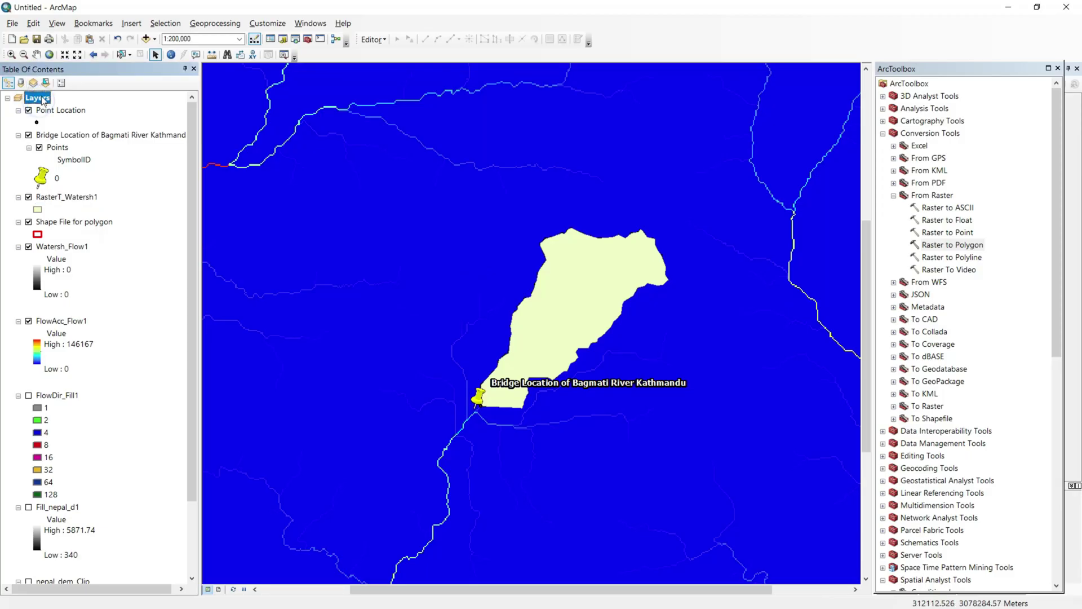
{"action": "right_click", "coordinate": [41, 97]}
{"action": "left_click", "coordinate": [84, 373]}
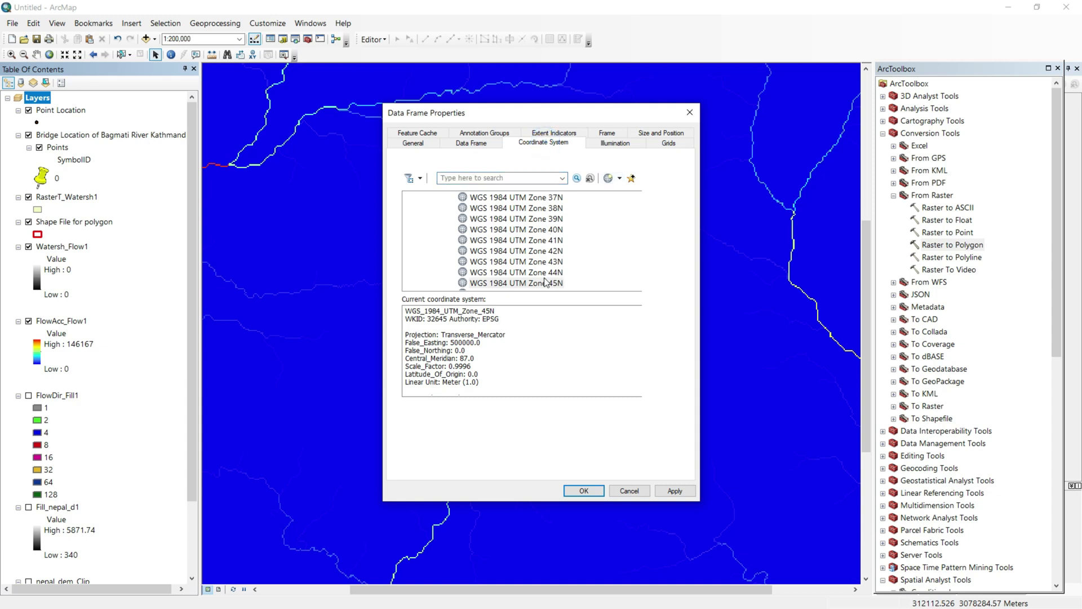
{"action": "left_click", "coordinate": [521, 284]}
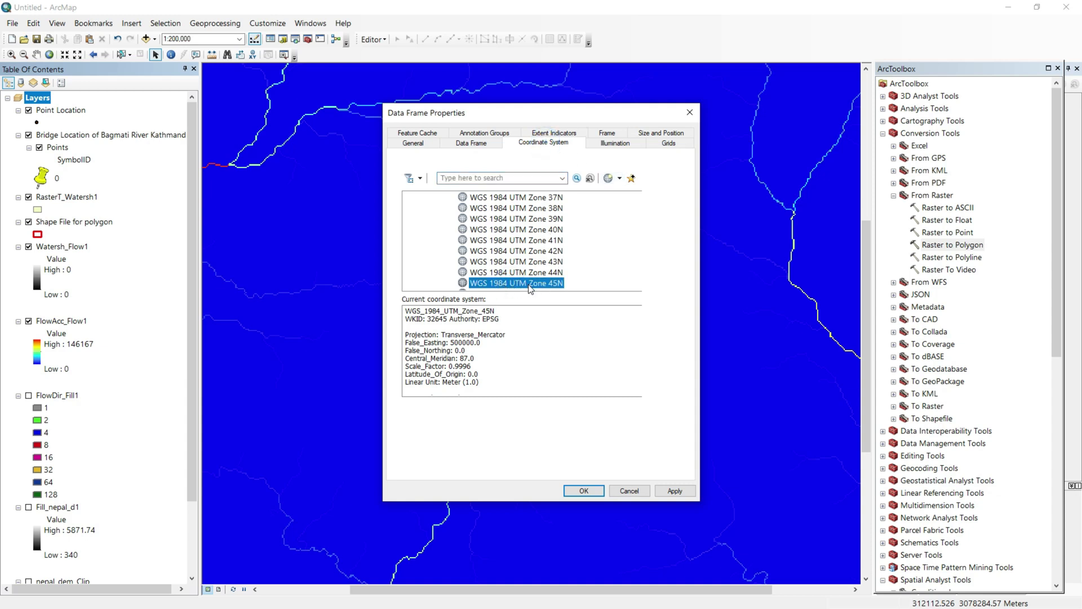
{"action": "double_click", "coordinate": [549, 283]}
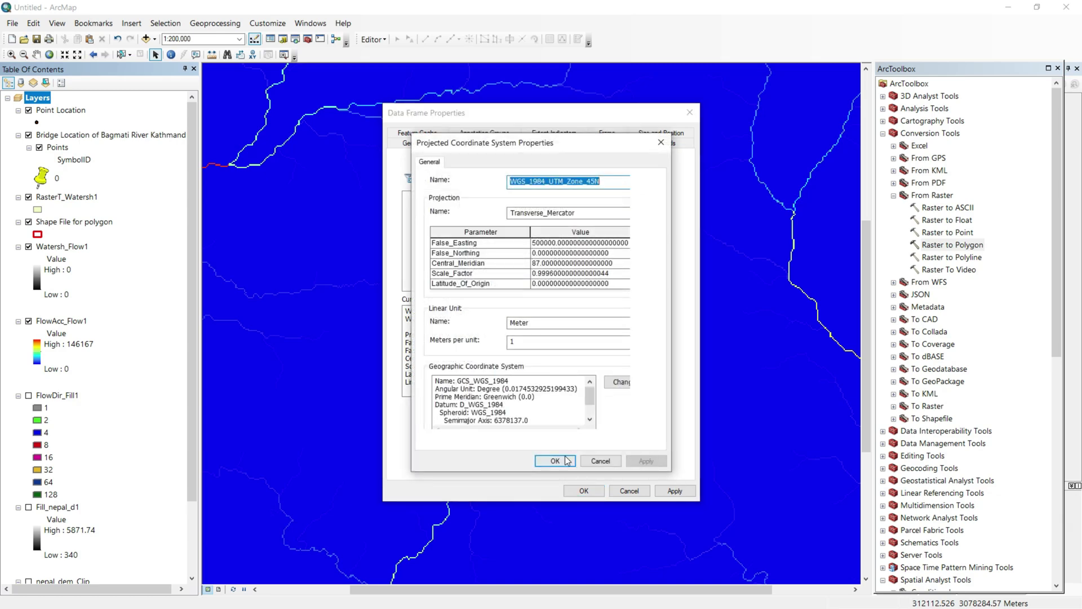
{"action": "left_click", "coordinate": [566, 461]}
{"action": "left_click", "coordinate": [675, 490]}
{"action": "left_click", "coordinate": [599, 488]}
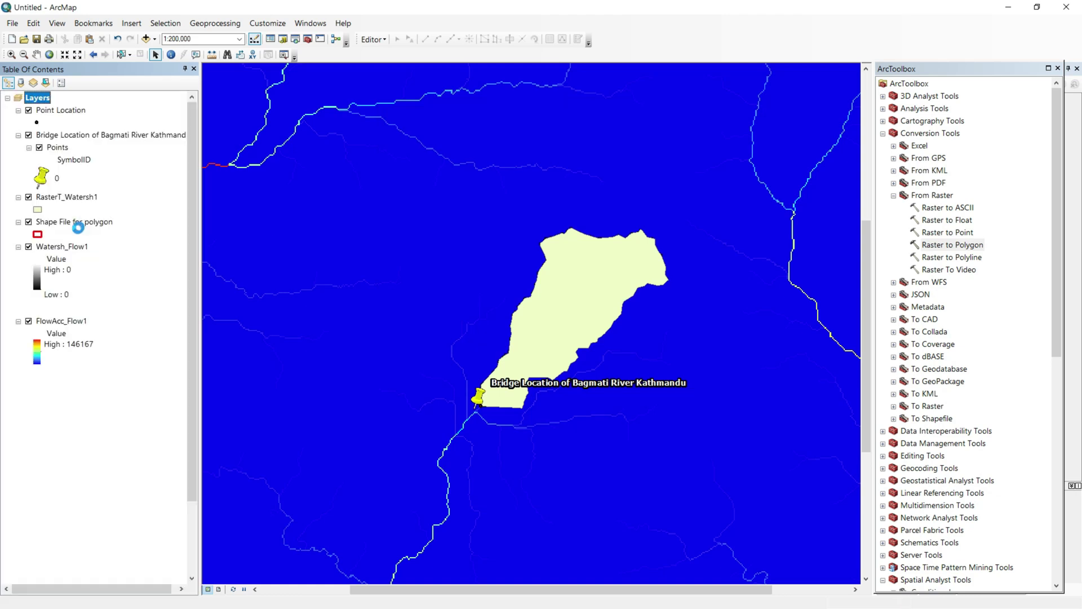
Step: Calculate the Catchmentarea field of RasterT_Watersh1 as polygon area in square kilometers, using the data source's coordinate system
{"action": "right_click", "coordinate": [63, 197]}
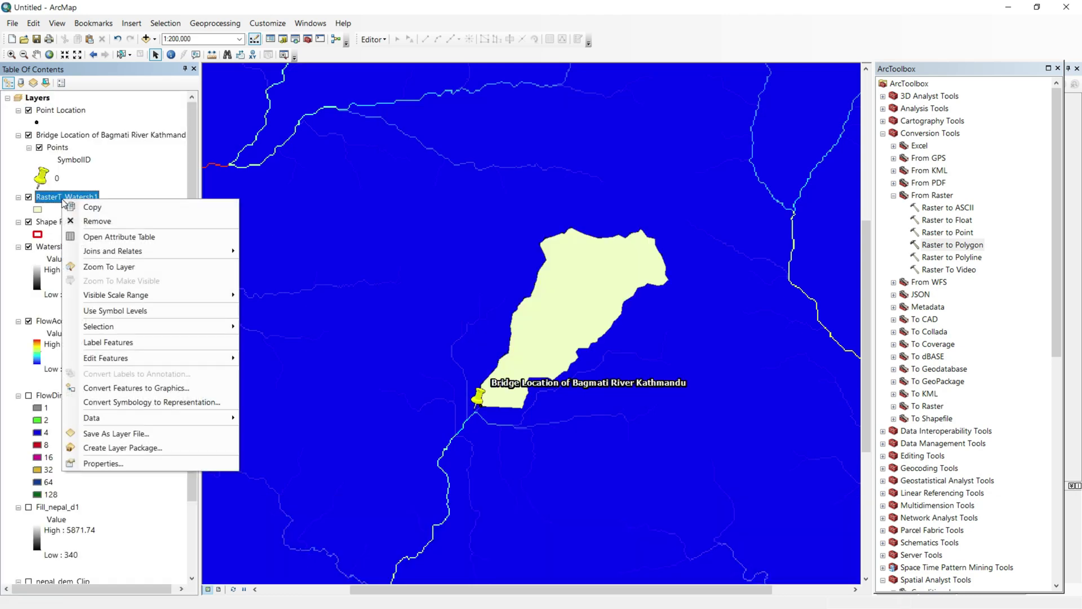
{"action": "left_click", "coordinate": [134, 238]}
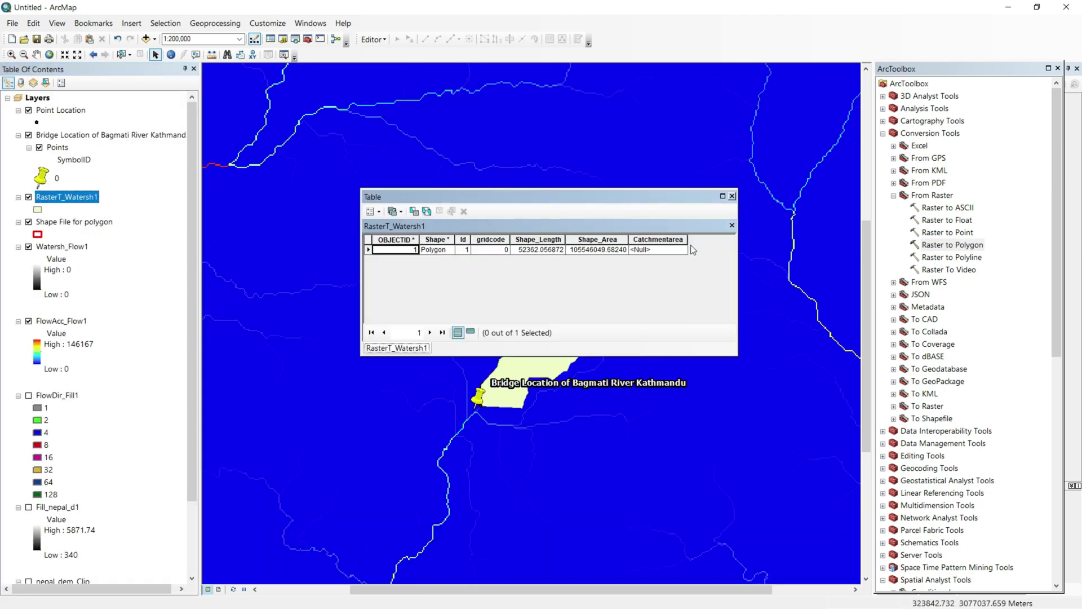
{"action": "left_click", "coordinate": [655, 239]}
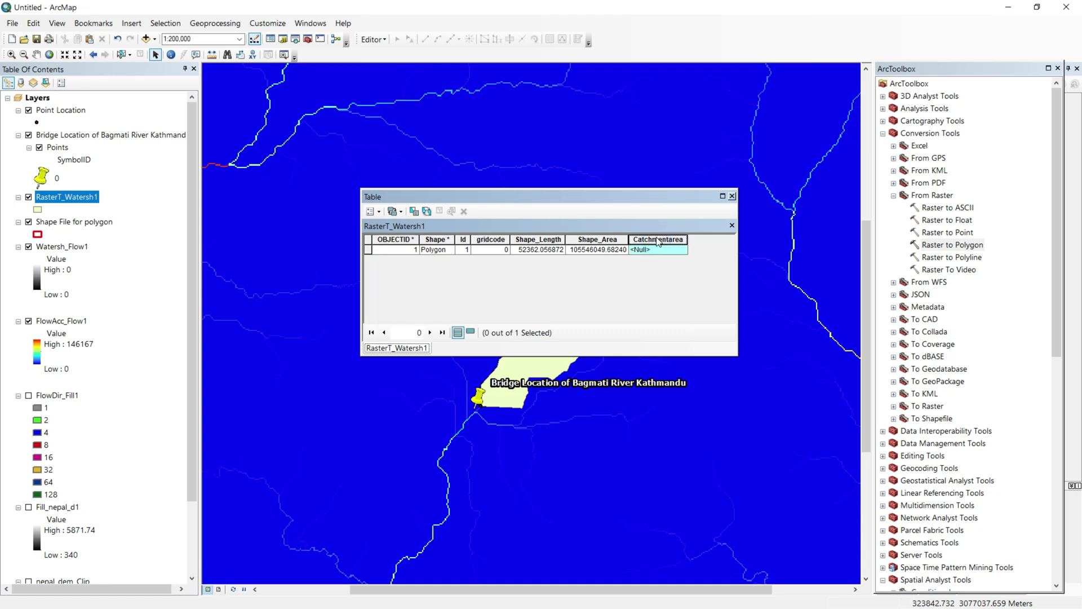
{"action": "right_click", "coordinate": [658, 241]}
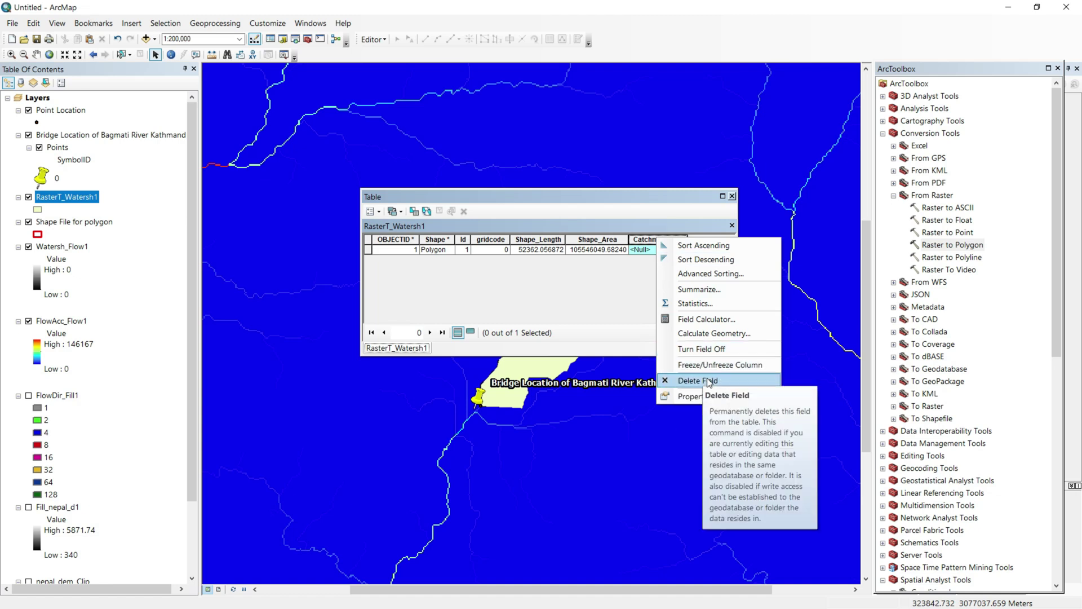
{"action": "left_click", "coordinate": [694, 334]}
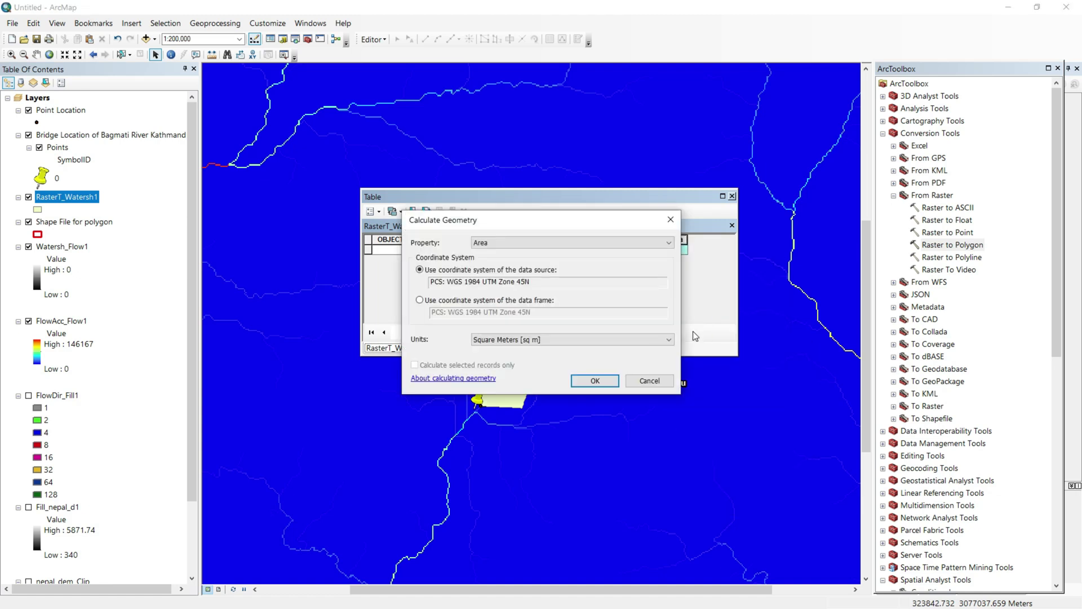
{"action": "left_click", "coordinate": [556, 242]}
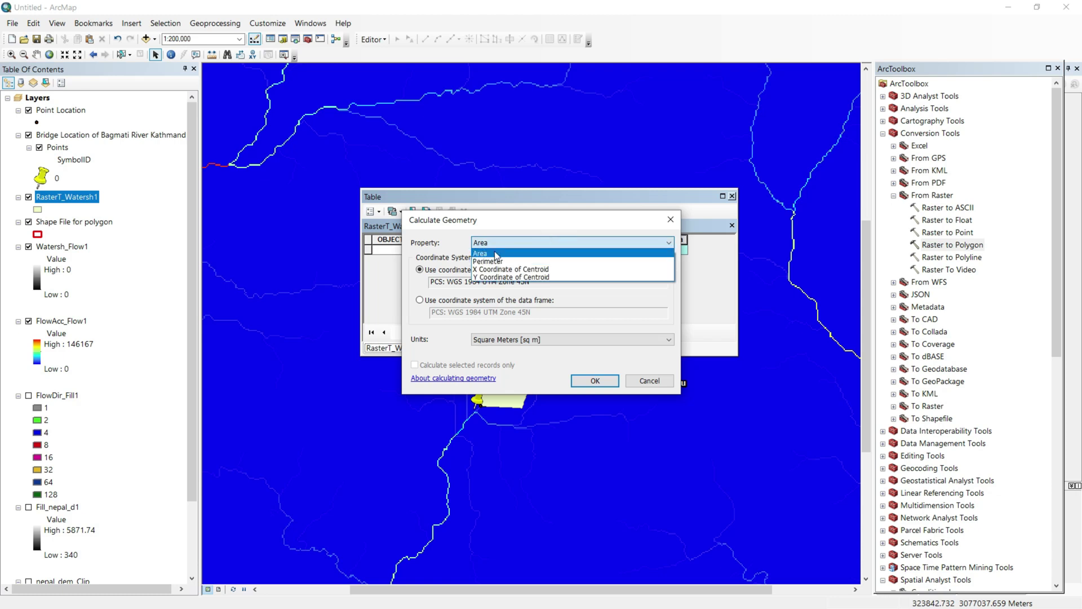
{"action": "left_click", "coordinate": [495, 252]}
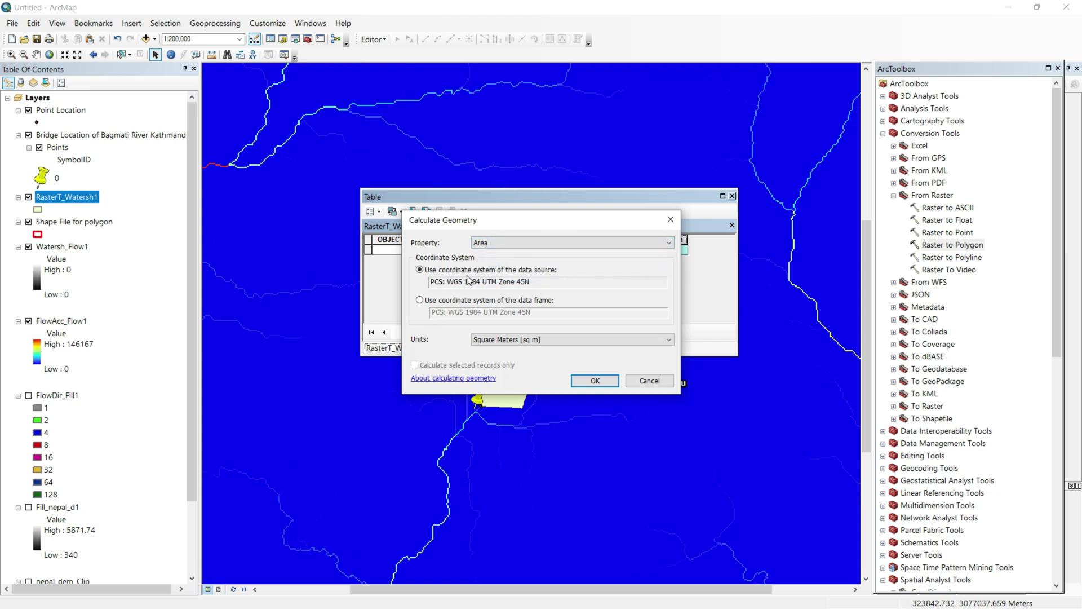
{"action": "left_click", "coordinate": [553, 341]}
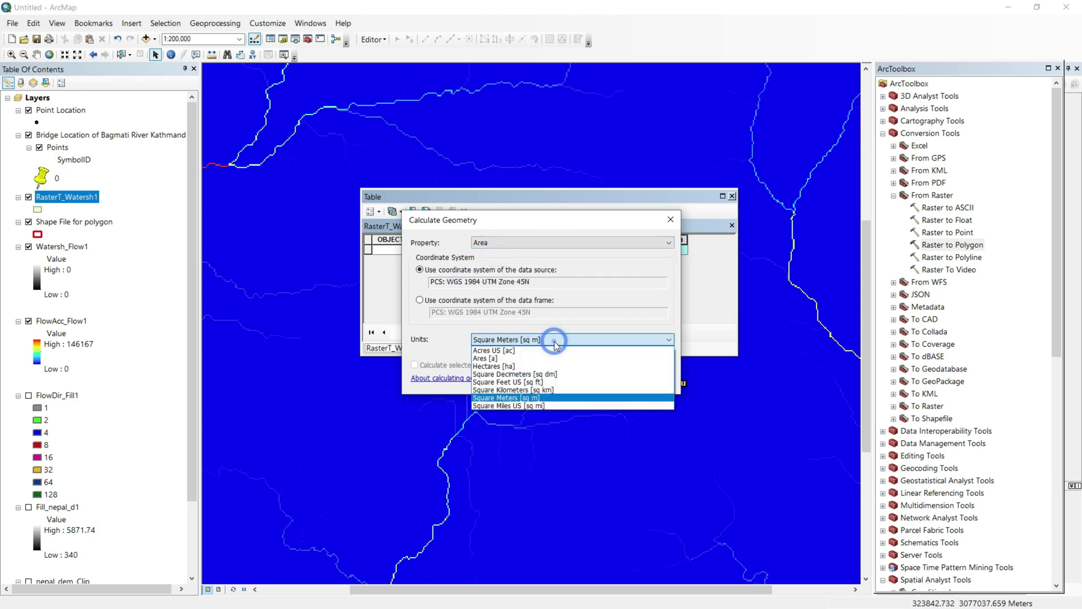
{"action": "left_click", "coordinate": [536, 390]}
{"action": "left_click", "coordinate": [595, 380]}
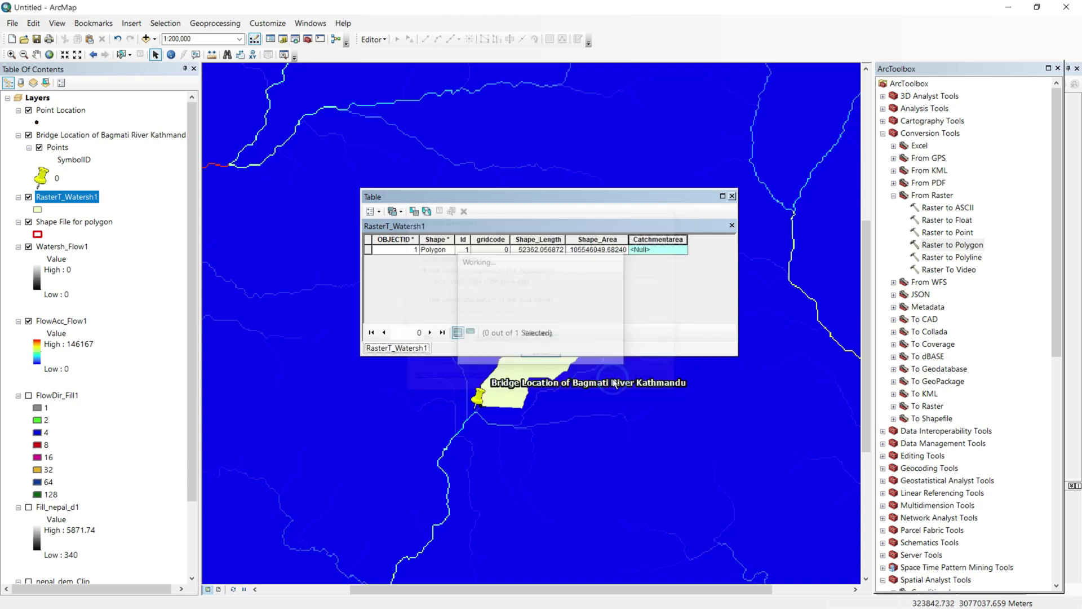
Step: Review the calculated Catchmentarea value, close the attribute table, and examine the catchment polygon on the map
{"action": "mouse_move", "coordinate": [478, 398]}
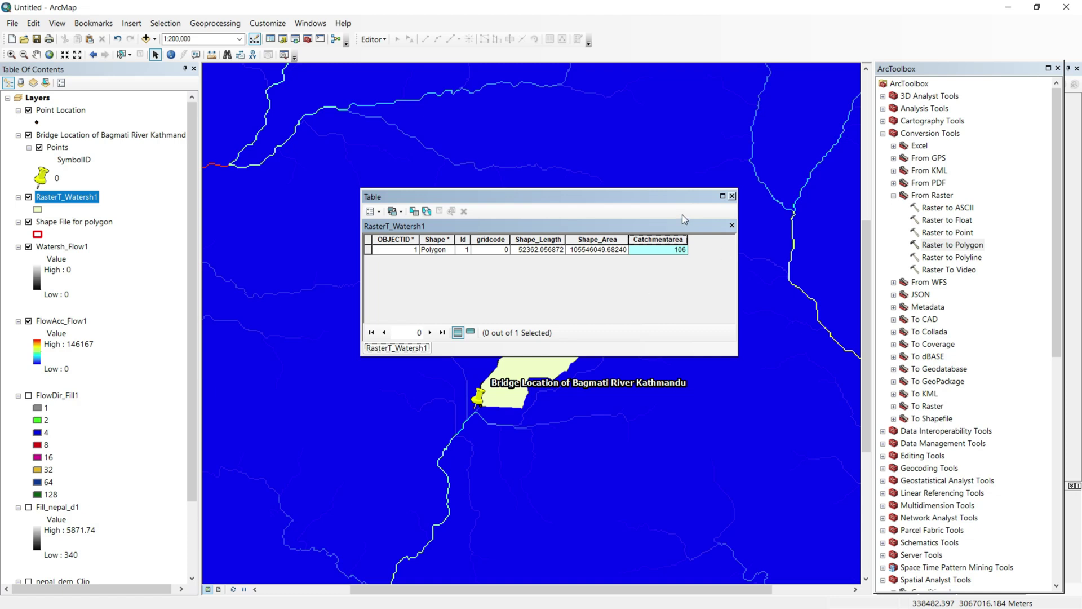
{"action": "left_click_drag", "start_coordinate": [617, 198], "coordinate": [601, 118]}
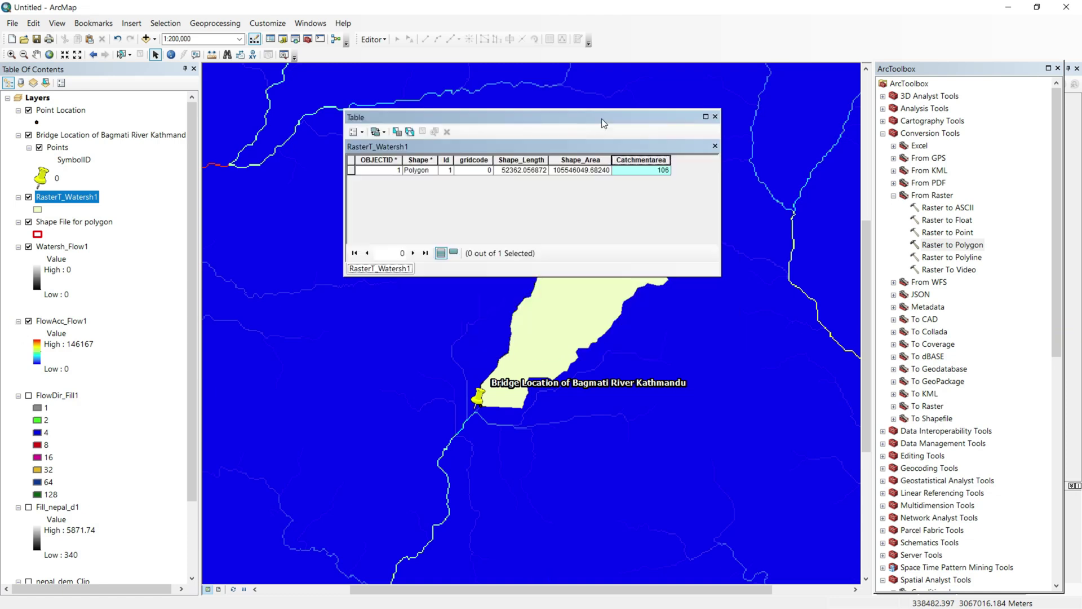
{"action": "left_click", "coordinate": [715, 117]}
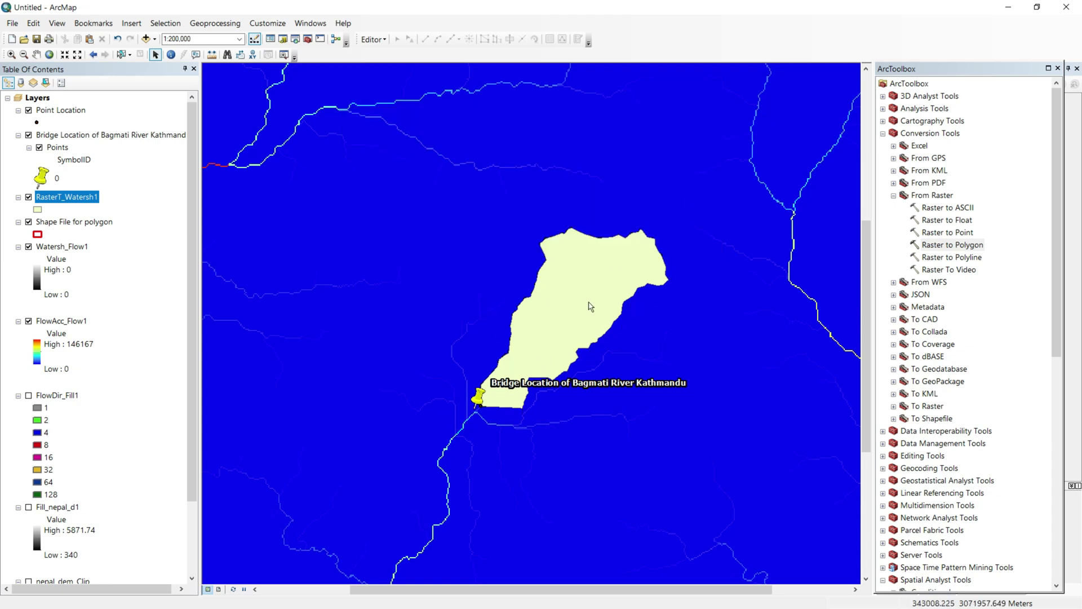
{"action": "scroll", "coordinate": [592, 308], "scroll_direction": "up", "scroll_amount": 1}
{"action": "scroll", "coordinate": [592, 309], "scroll_direction": "up", "scroll_amount": 1}
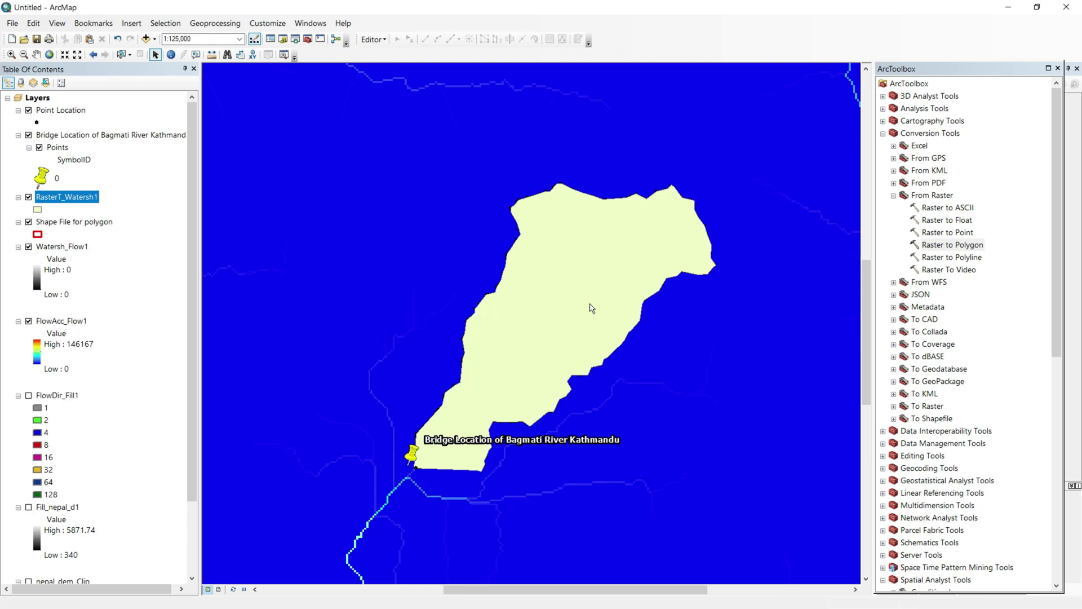